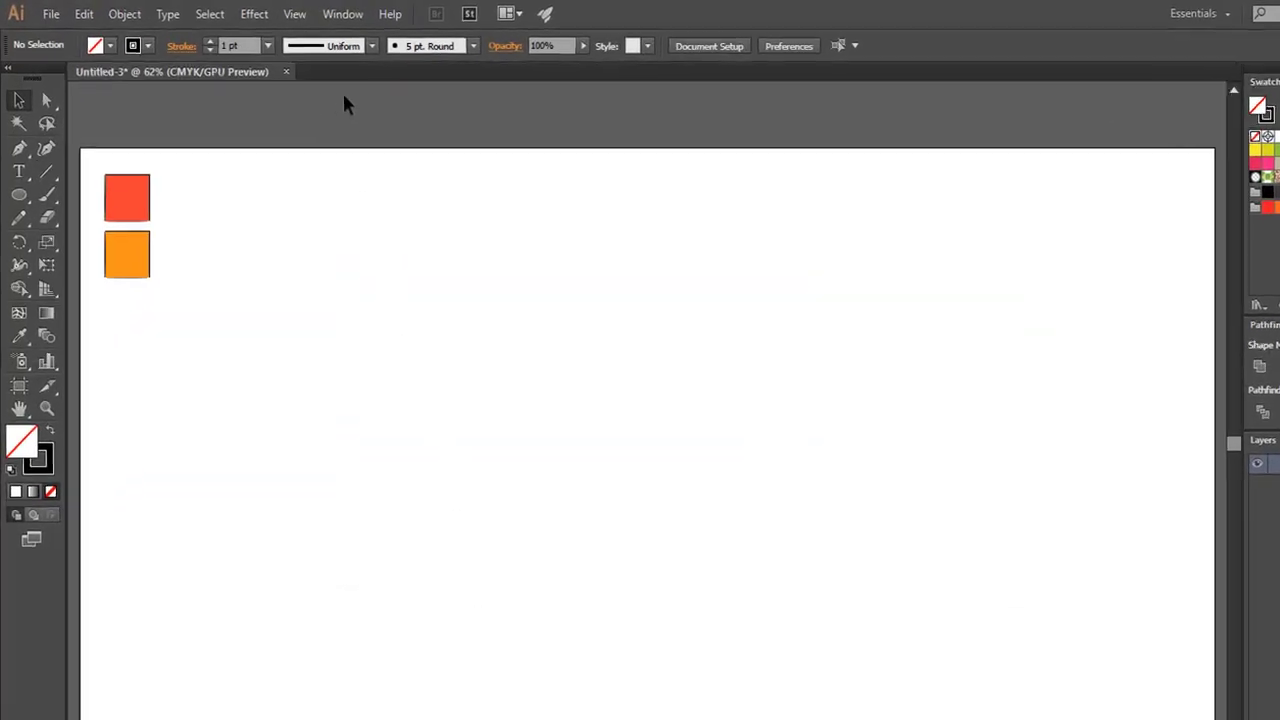
- Turn on the document grid with View > Show Grid
{"action": "left_click", "coordinate": [258, 15]}
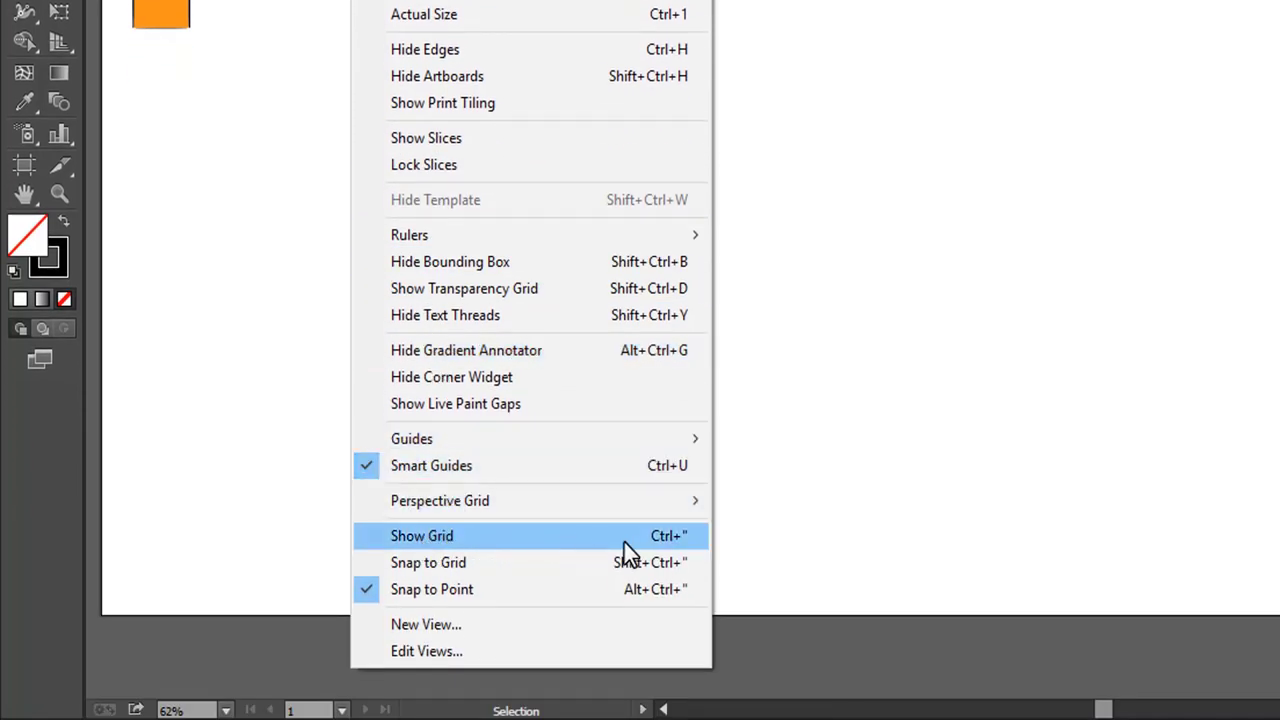
{"action": "left_click", "coordinate": [662, 537]}
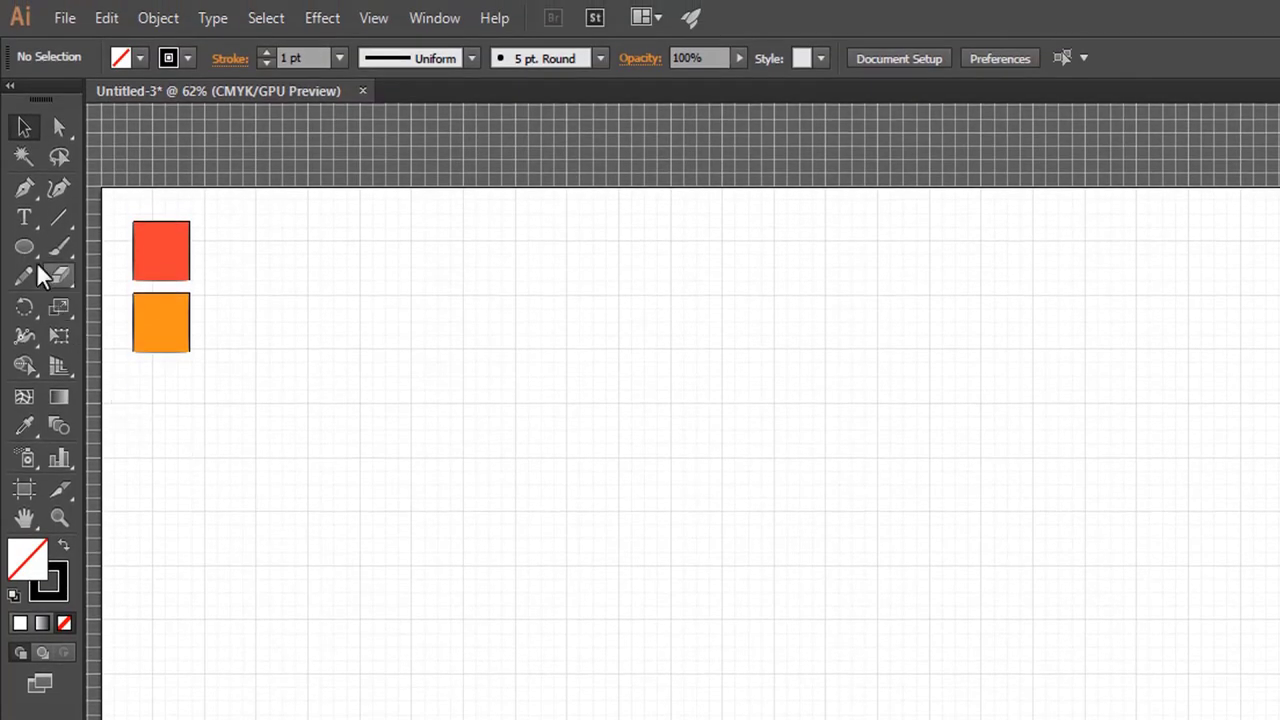
- Draw an unfilled circle about 587 pt wide with a 1 pt stroke at the artboard's centre
{"action": "left_click", "coordinate": [28, 256]}
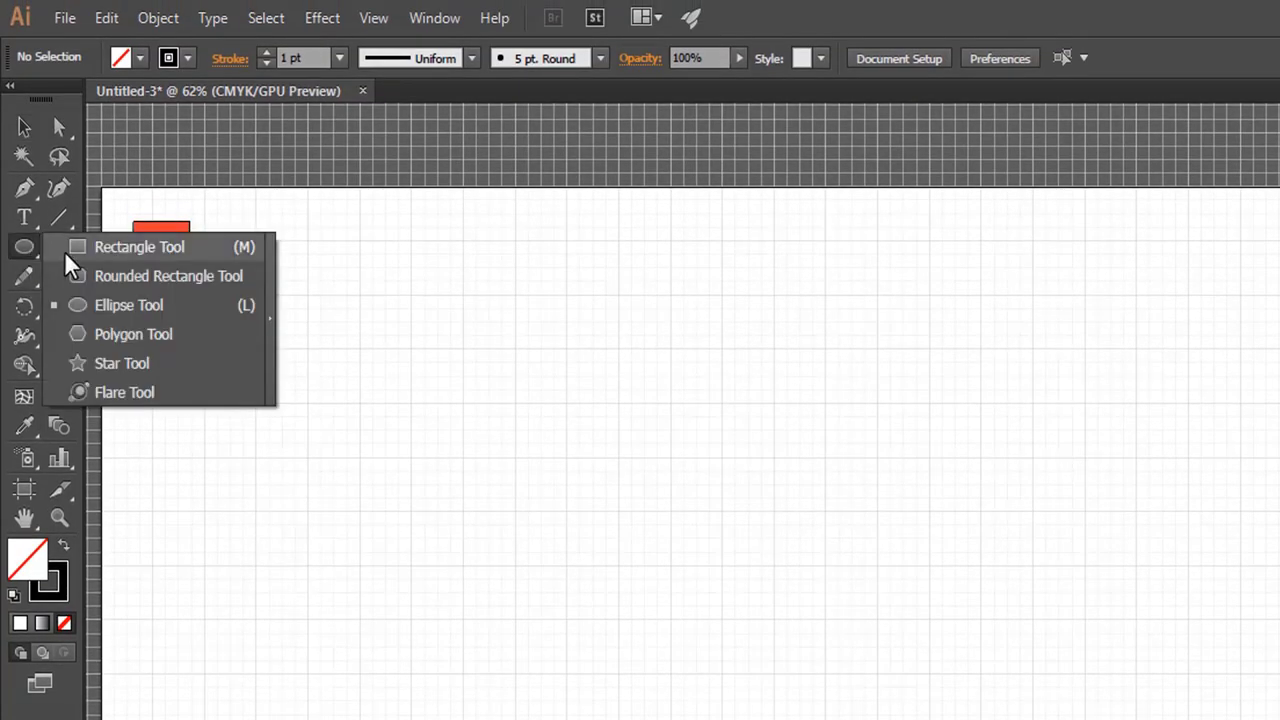
{"action": "left_click", "coordinate": [237, 309]}
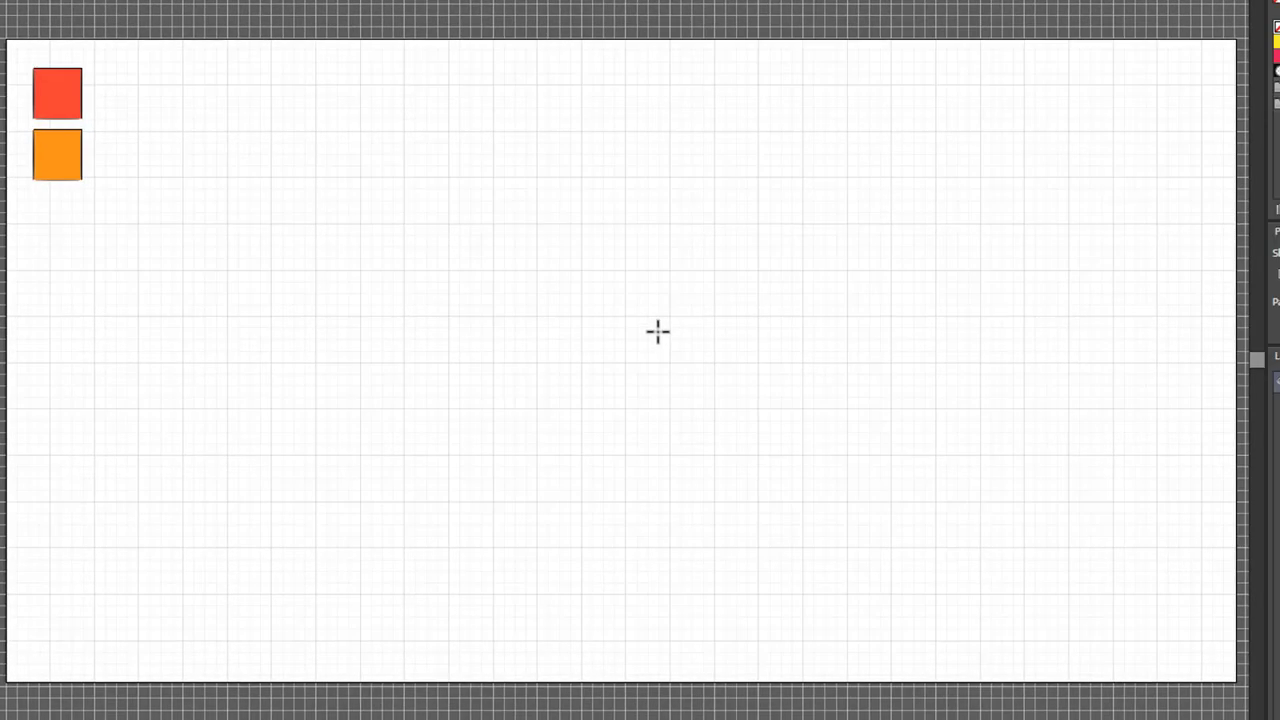
{"action": "left_click_drag", "start_coordinate": [726, 462], "coordinate": [767, 500]}
{"action": "left_click_drag", "start_coordinate": [657, 393], "coordinate": [802, 540]}
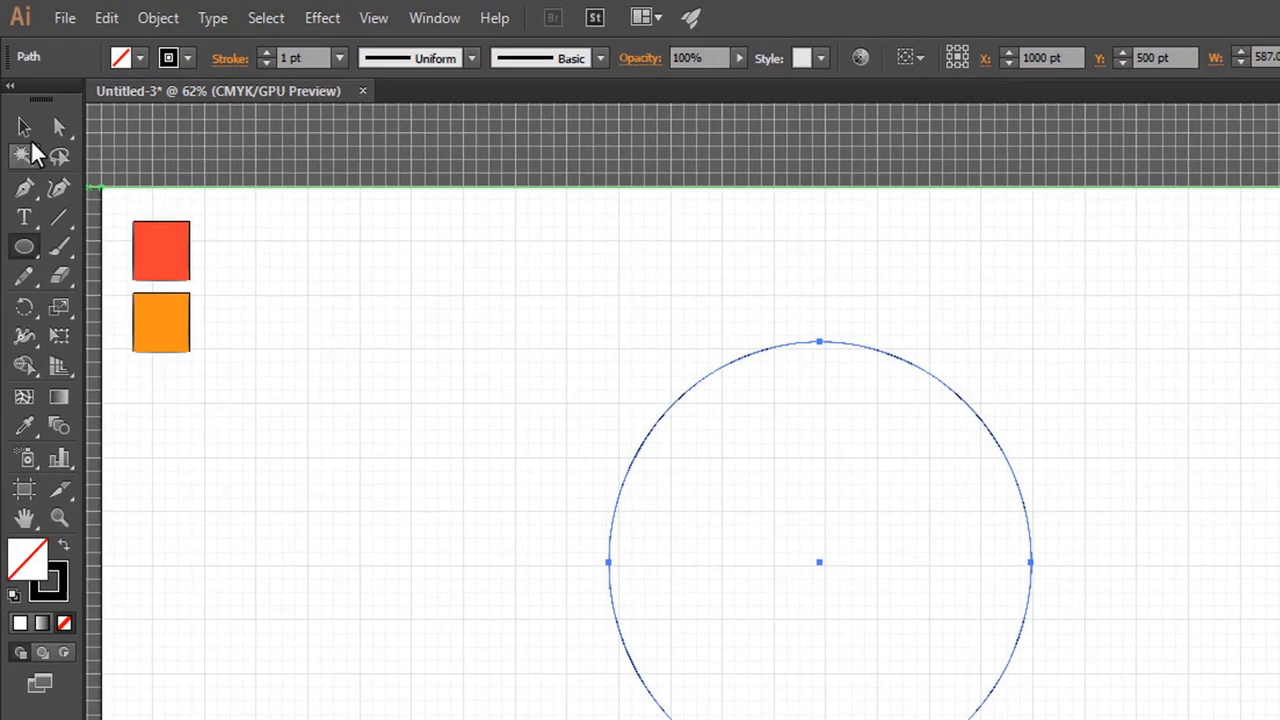
{"action": "left_click", "coordinate": [24, 127]}
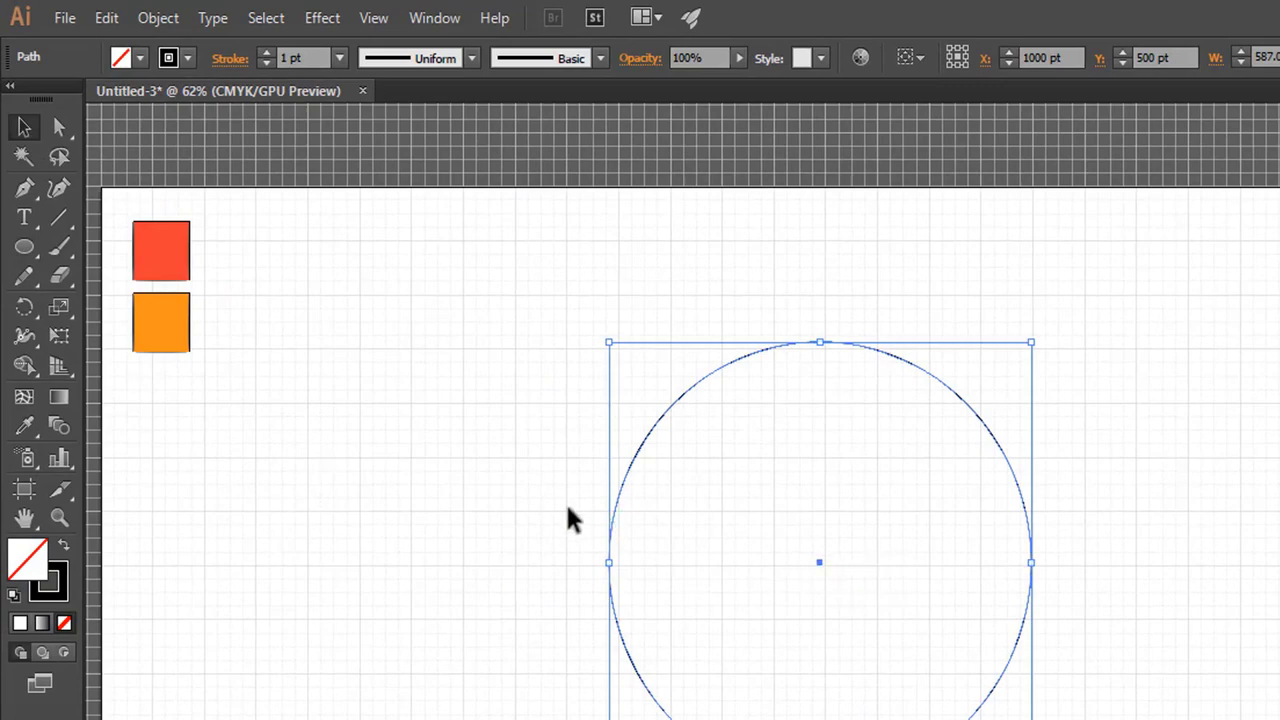
- Copy the circle, Paste in Front, and scale the copy to about 320 pt around its centre
{"action": "left_click", "coordinate": [106, 18]}
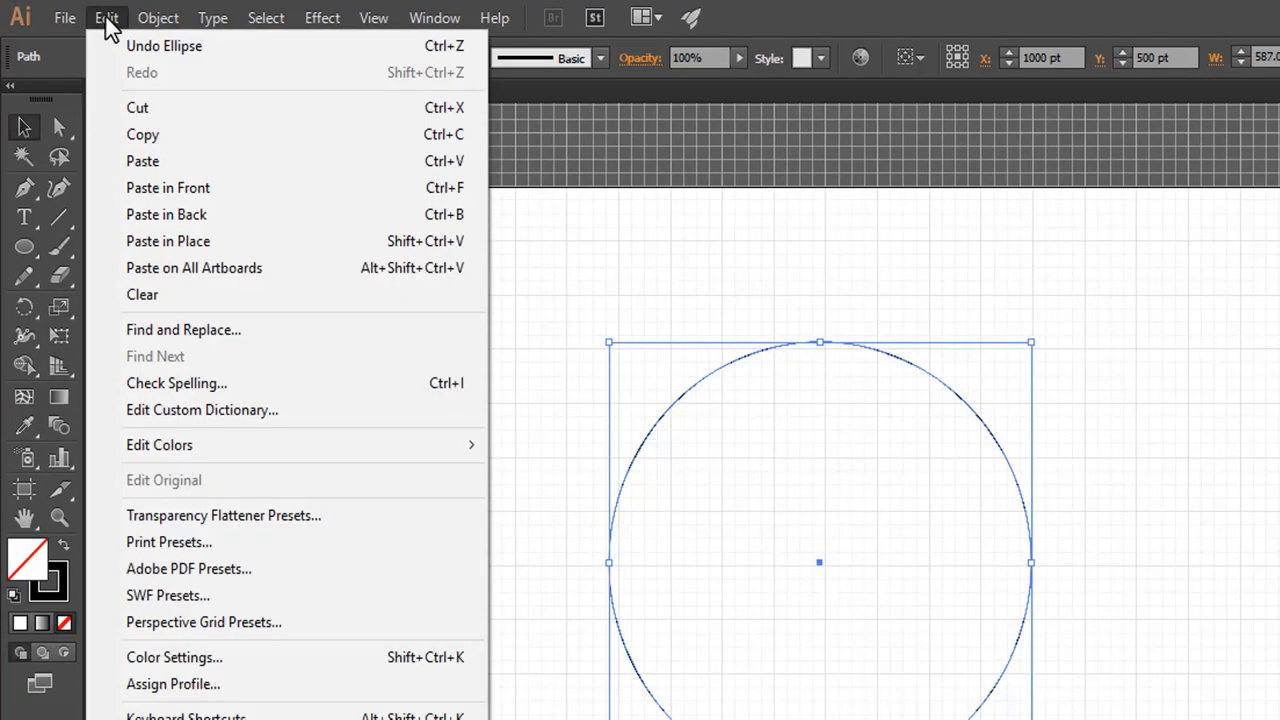
{"action": "left_click", "coordinate": [139, 135]}
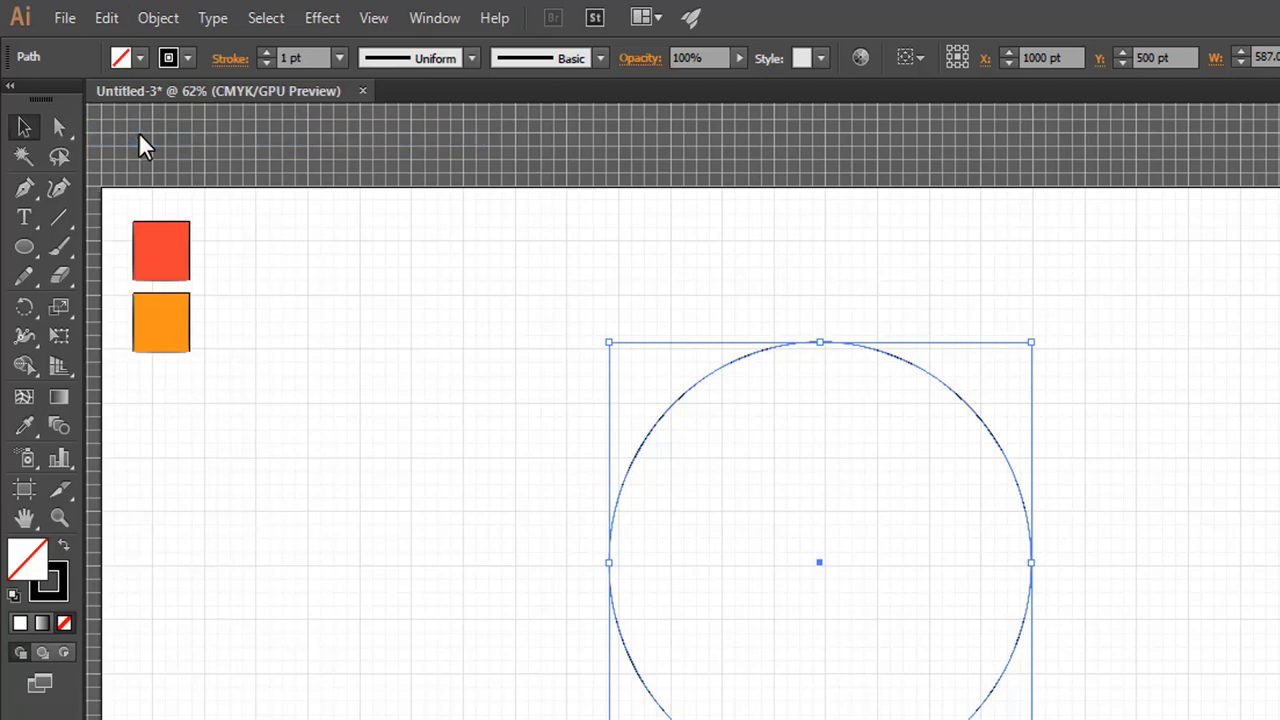
{"action": "left_click", "coordinate": [106, 18]}
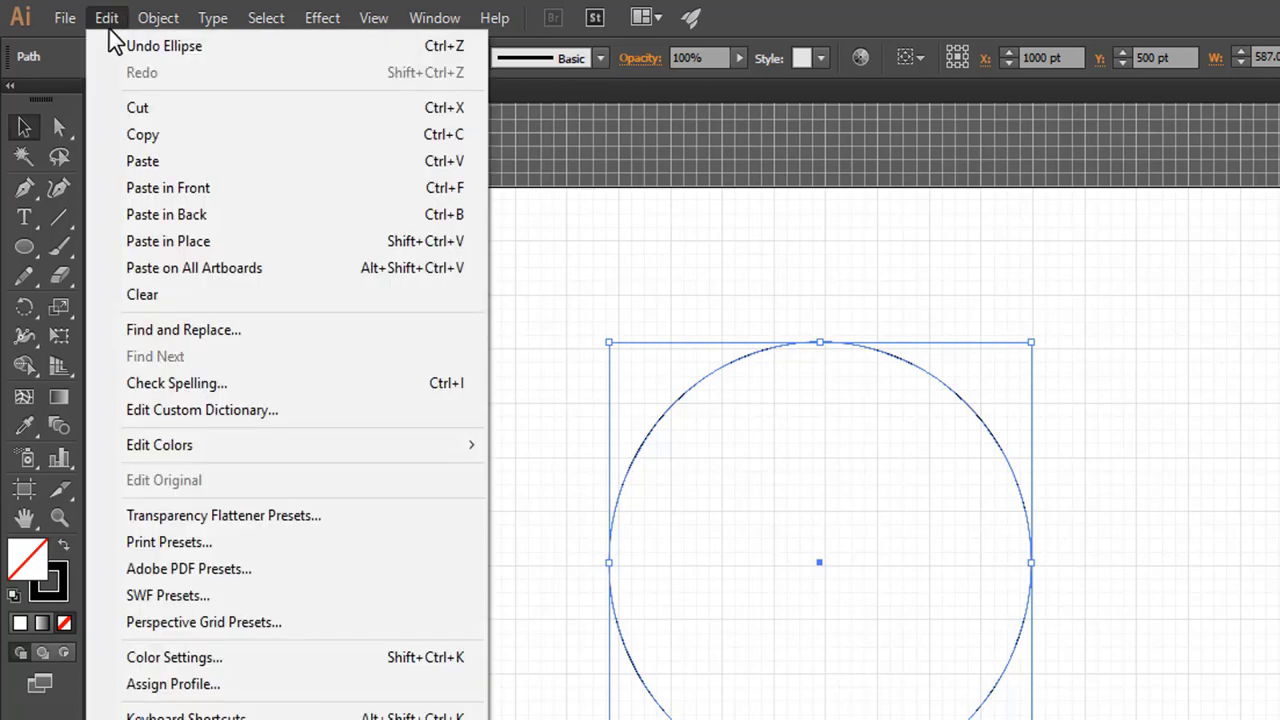
{"action": "left_click", "coordinate": [183, 190]}
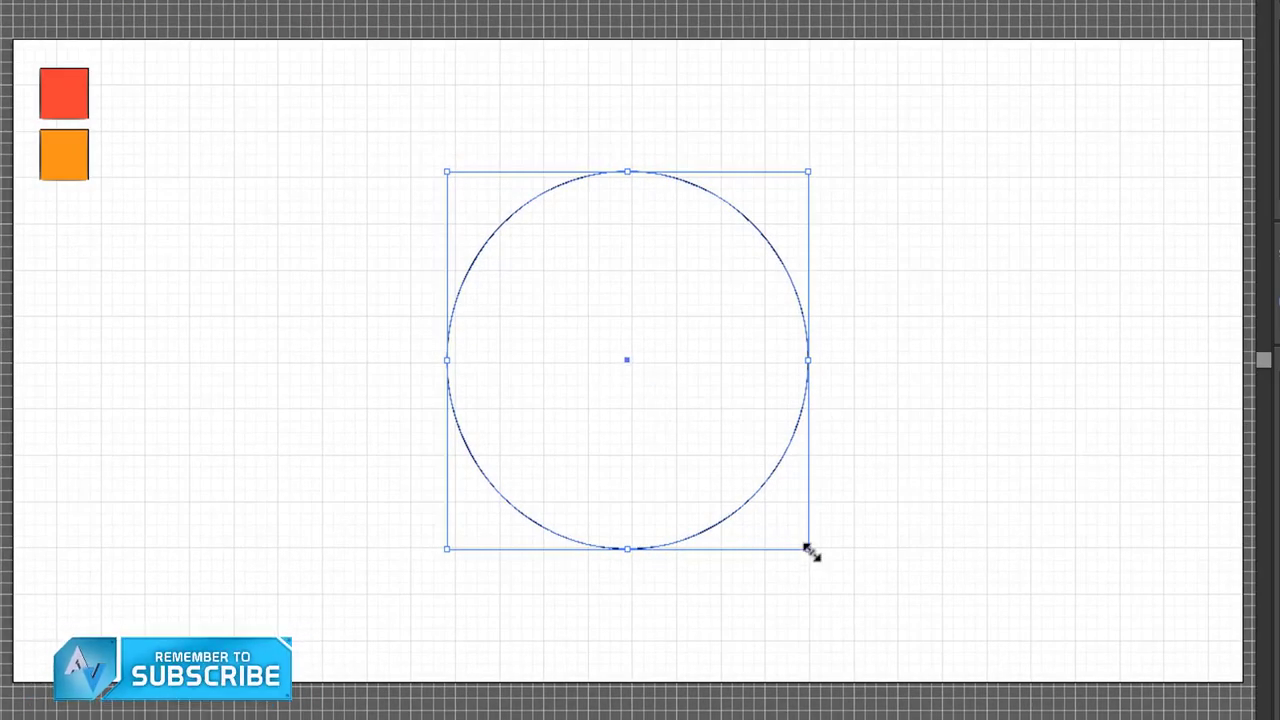
{"action": "left_click_drag", "start_coordinate": [808, 548], "coordinate": [727, 466]}
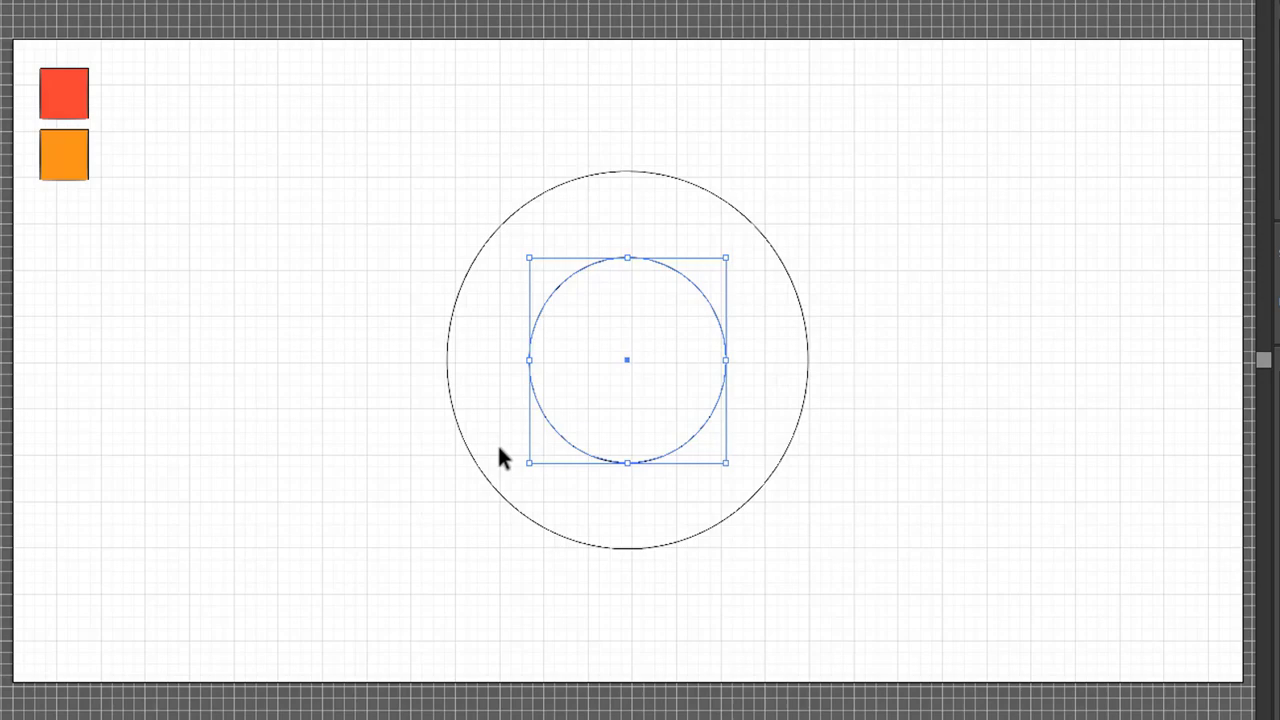
{"action": "left_click", "coordinate": [396, 408]}
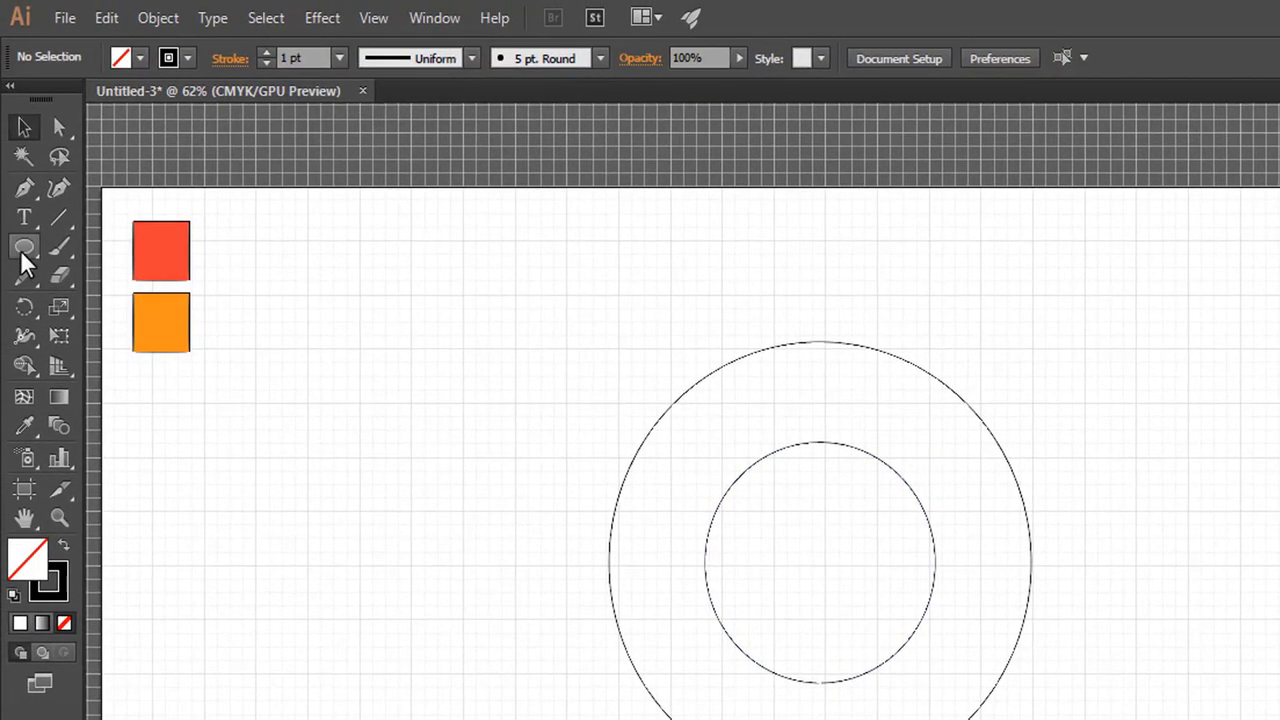
- Draw a tall rectangle running from the circle's top to its bottom
{"action": "left_click", "coordinate": [22, 250]}
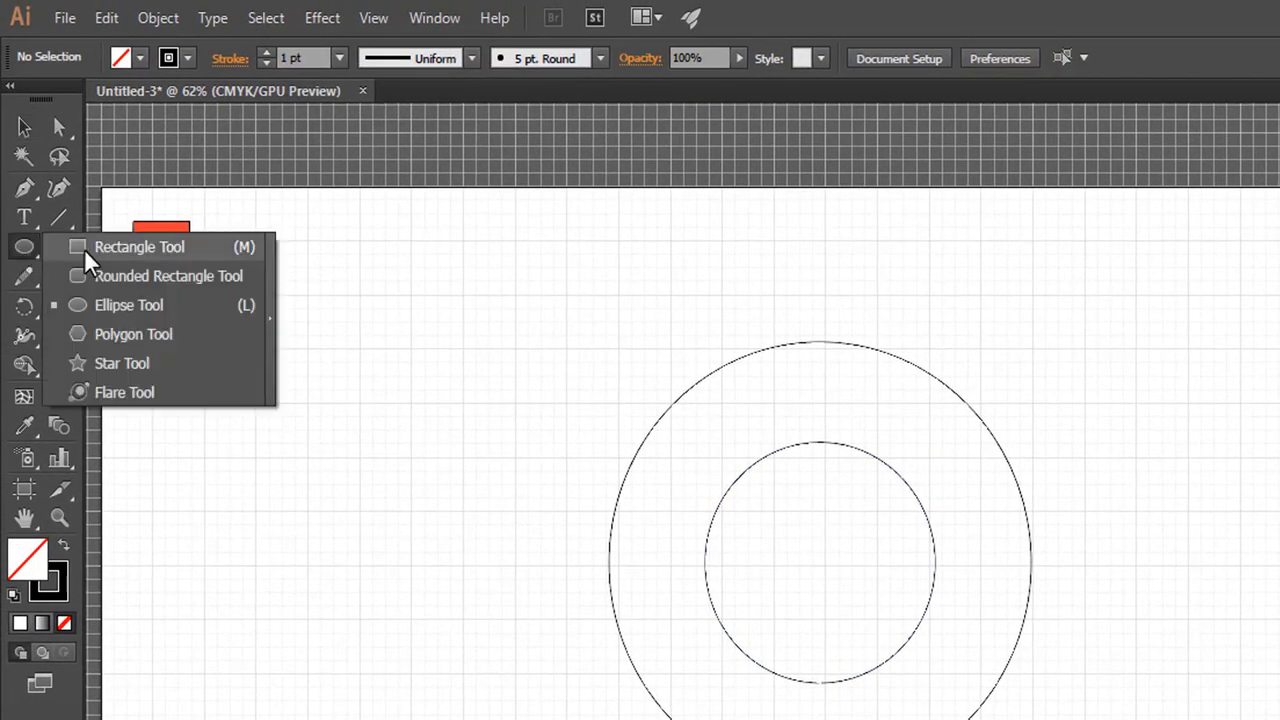
{"action": "left_click", "coordinate": [111, 249]}
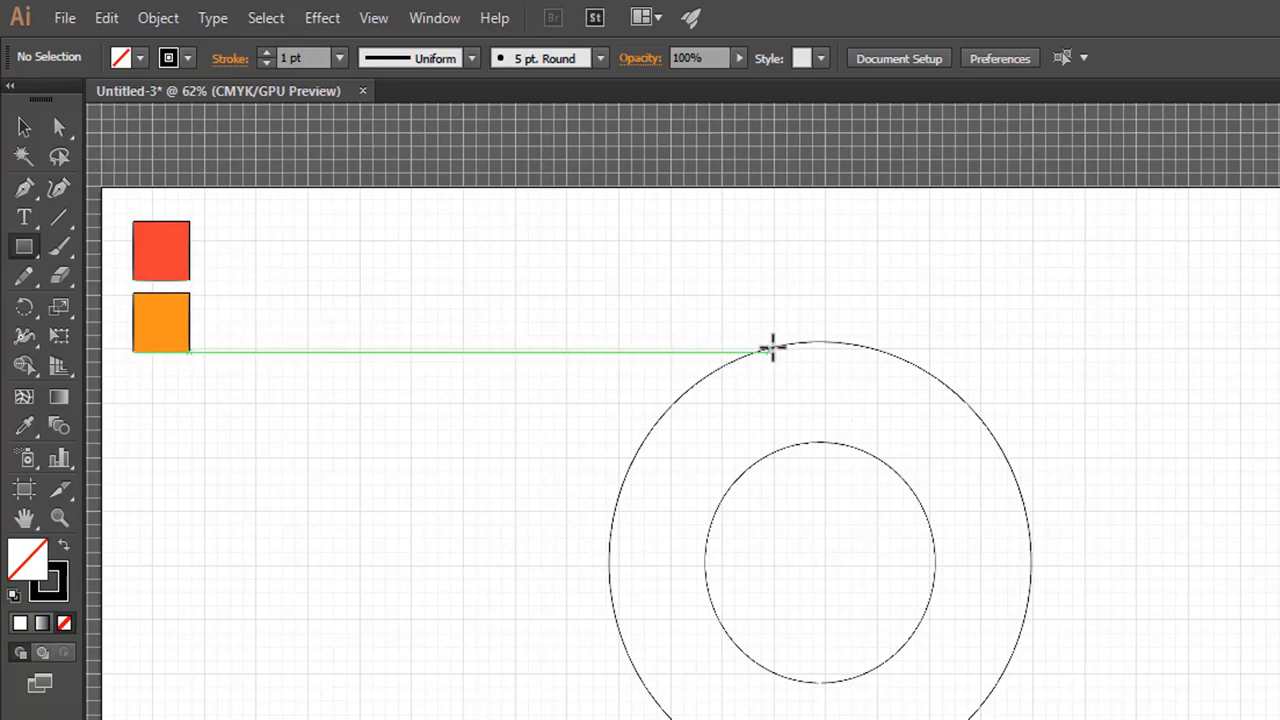
{"action": "left_click_drag", "start_coordinate": [747, 325], "coordinate": [838, 719]}
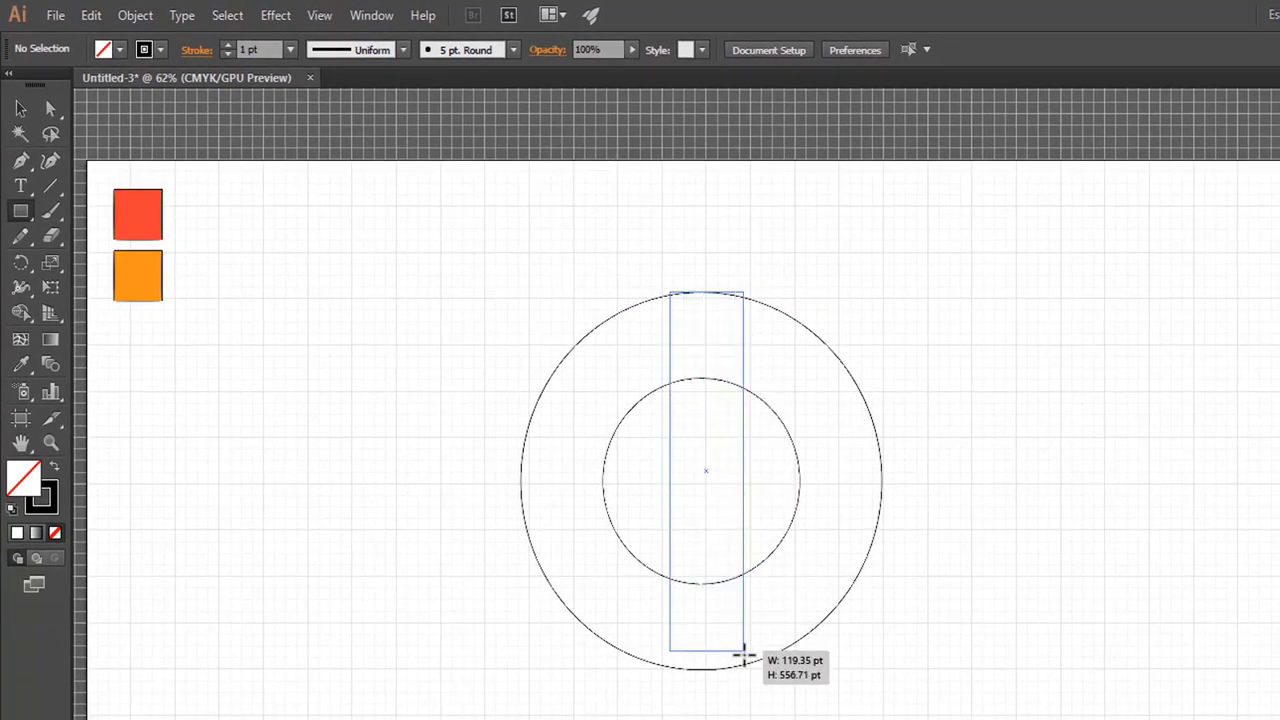
{"action": "left_click_drag", "start_coordinate": [751, 673], "coordinate": [752, 675]}
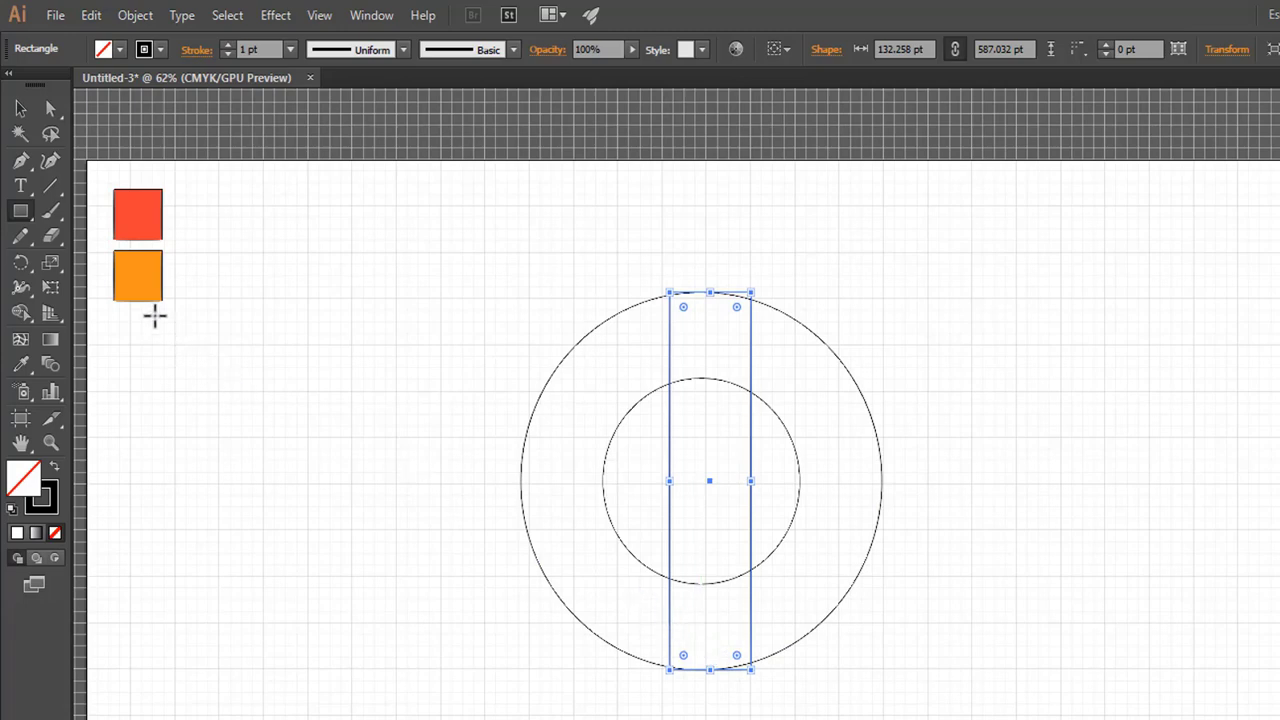
- Align the rectangle to the outer circle's left edge and narrow it to about 134 pt
{"action": "left_click", "coordinate": [20, 109]}
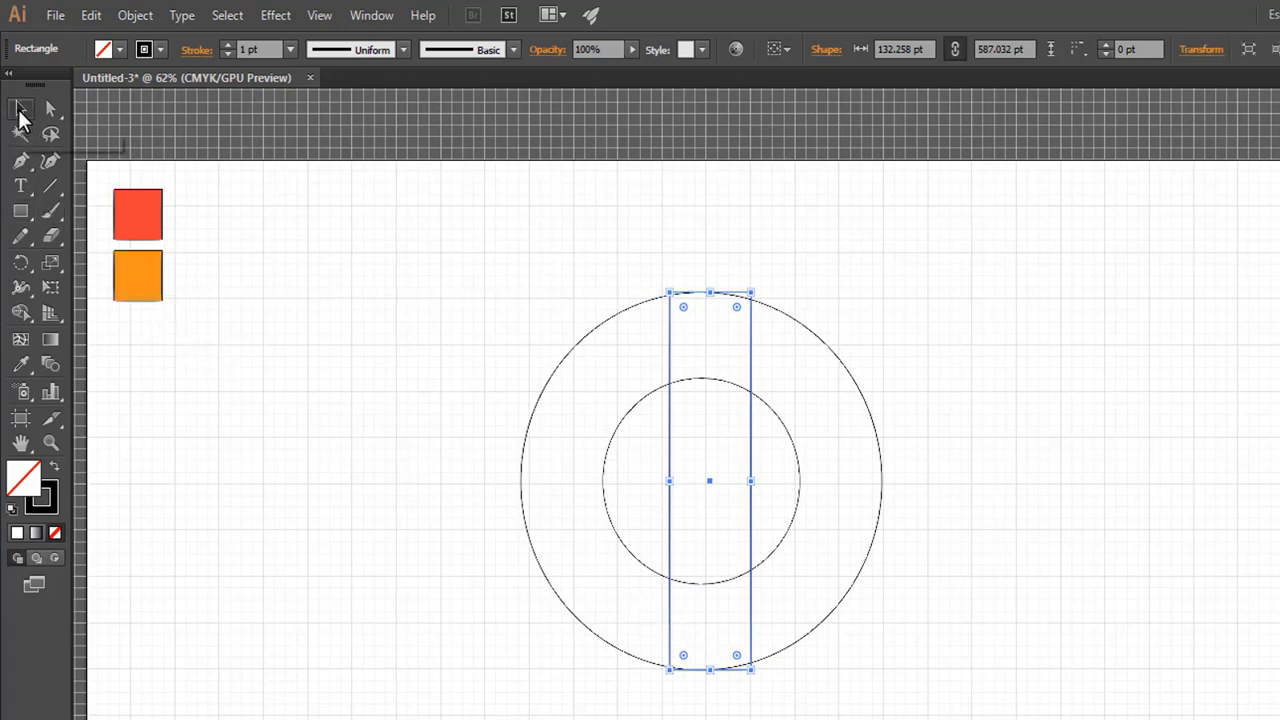
{"action": "left_click", "coordinate": [802, 326], "text": "shift"}
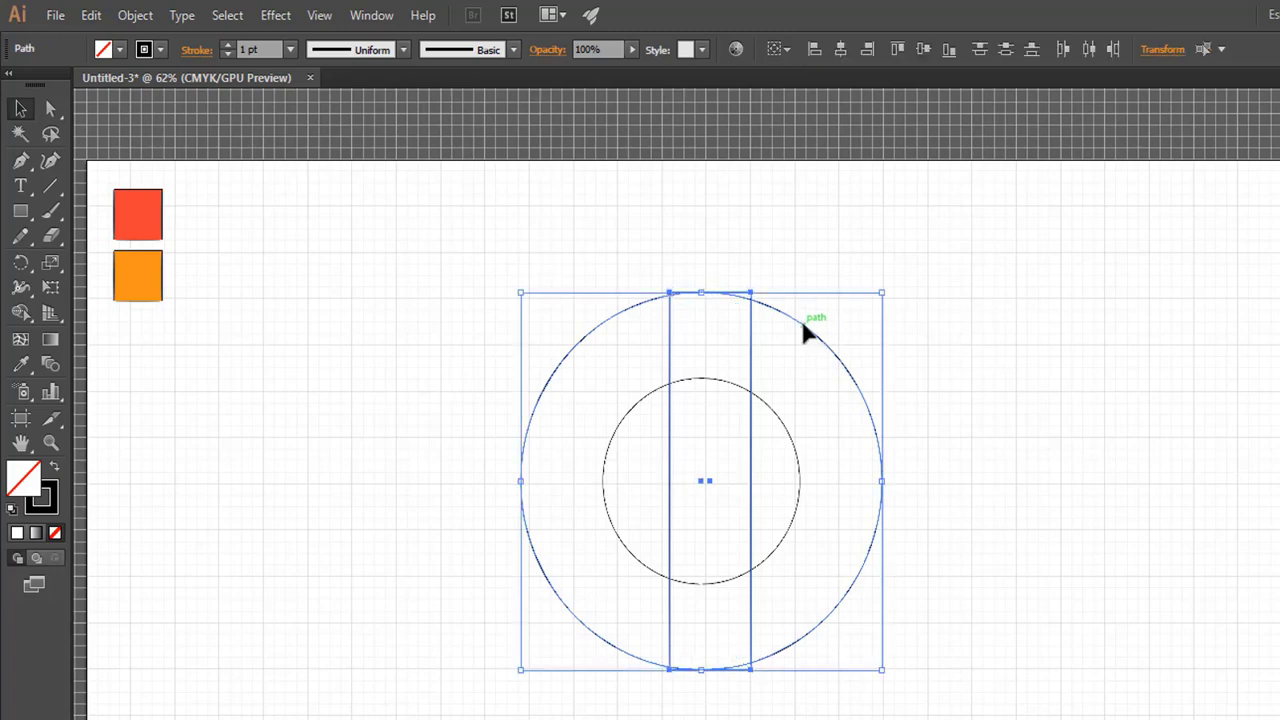
{"action": "left_click", "coordinate": [813, 50]}
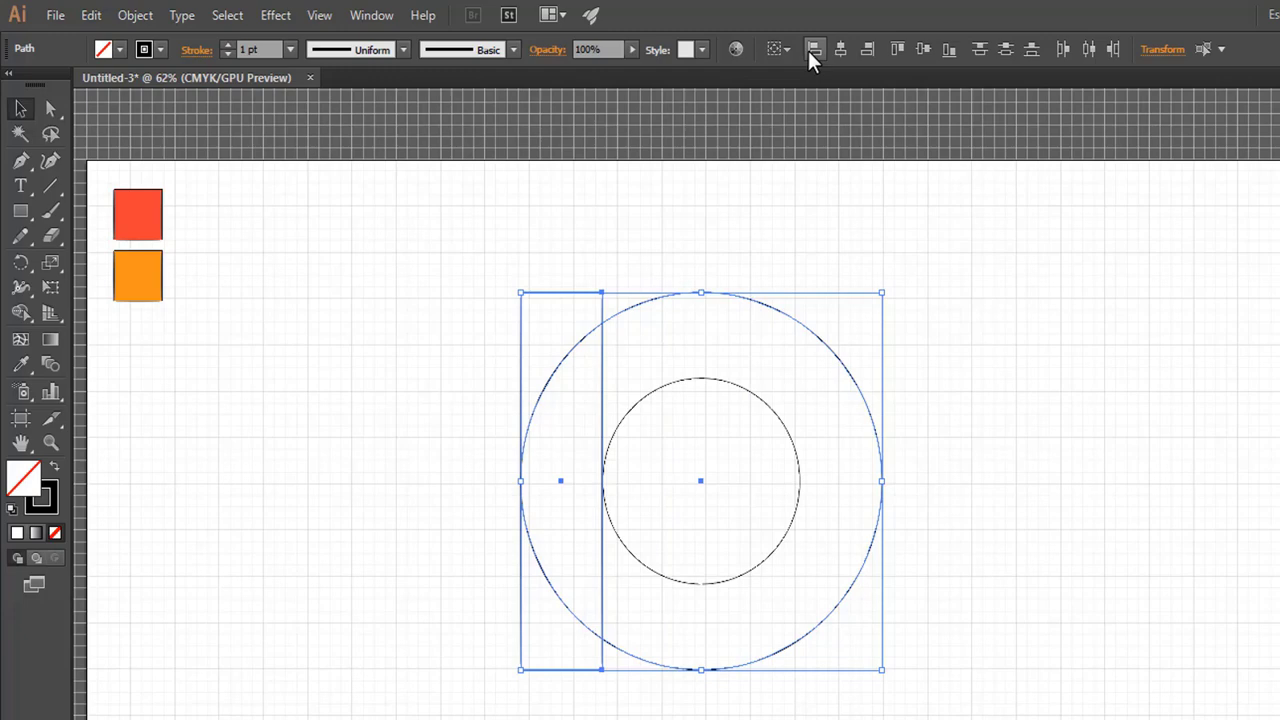
{"action": "left_click", "coordinate": [479, 420]}
{"action": "left_click", "coordinate": [600, 414]}
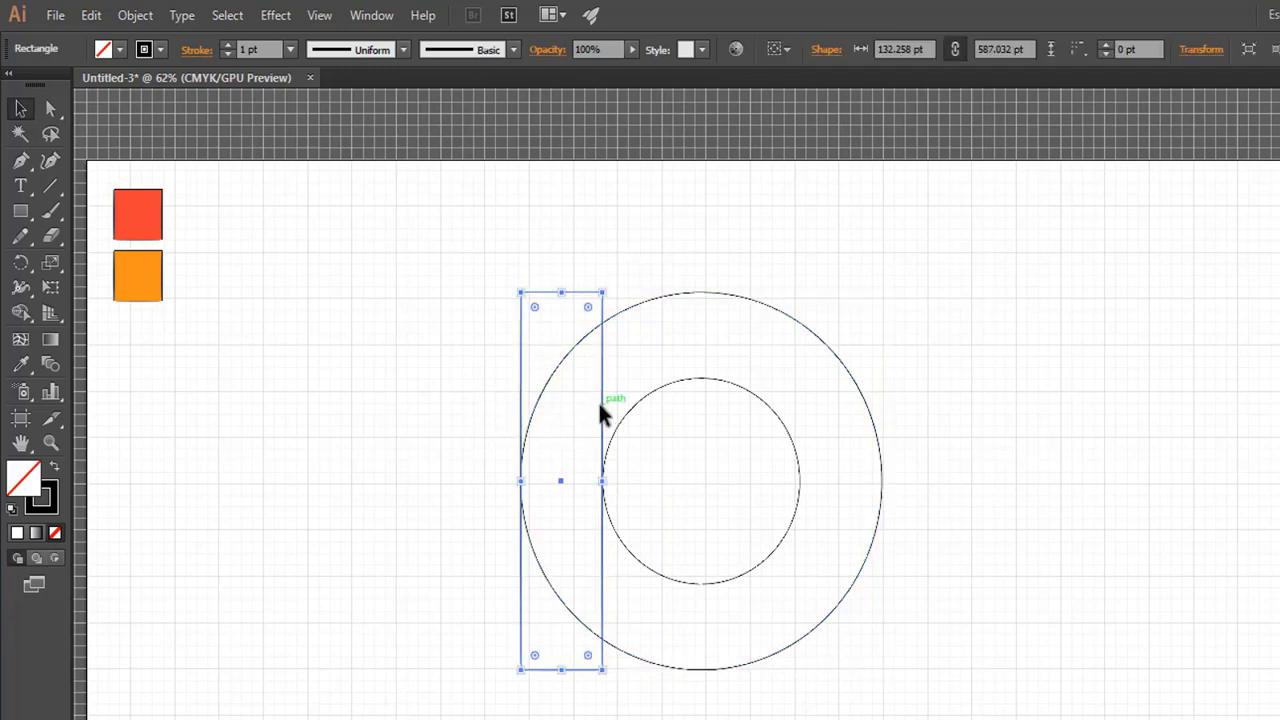
{"action": "mouse_move", "coordinate": [608, 485]}
{"action": "left_mouse_down"}
{"action": "mouse_move", "coordinate": [594, 483]}
{"action": "mouse_move", "coordinate": [605, 482]}
{"action": "left_mouse_up"}
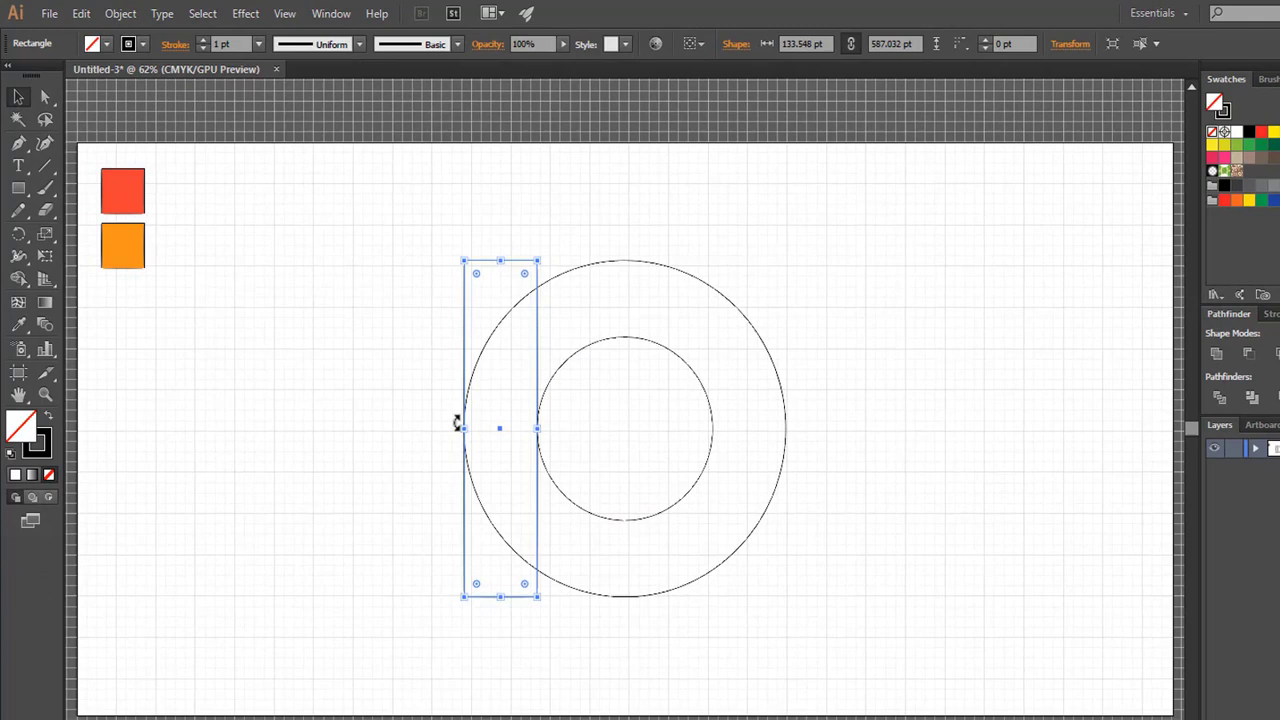
- Extend the rectangle to about 727.7 pt below the ring and duplicate it to the right
{"action": "left_click_drag", "start_coordinate": [507, 598], "coordinate": [512, 681]}
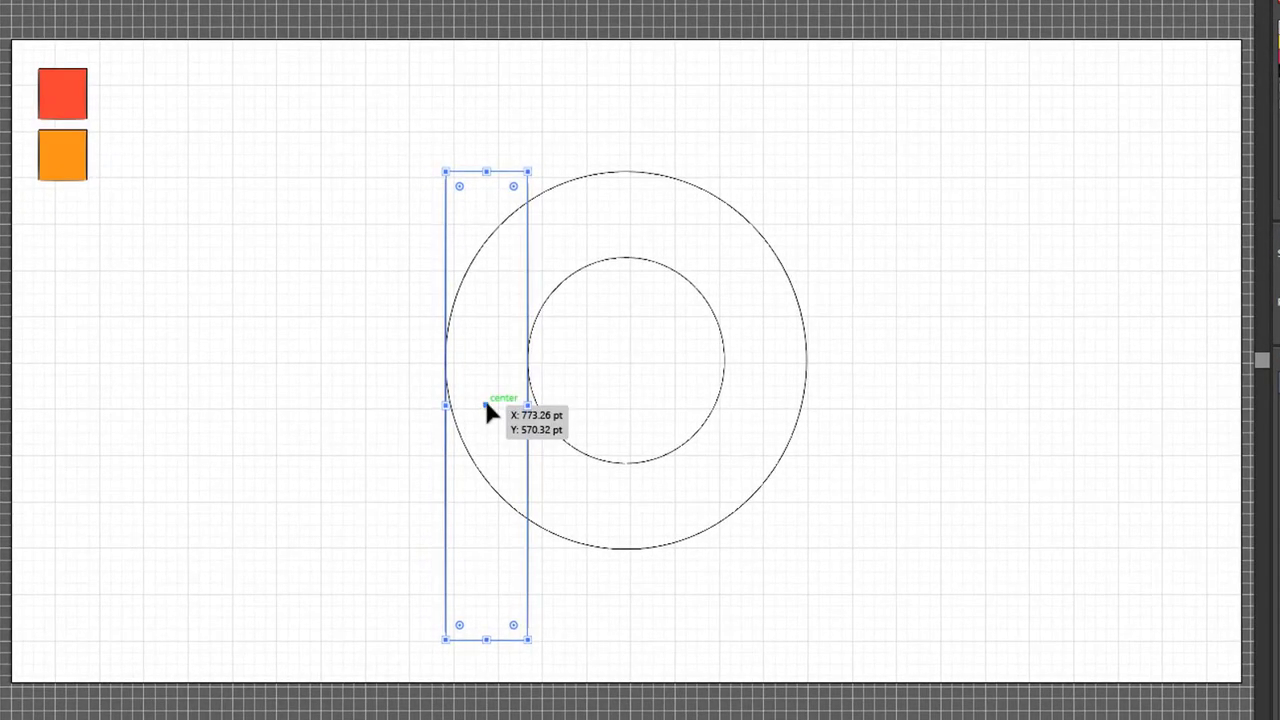
{"action": "left_click_drag", "start_coordinate": [486, 405], "coordinate": [567, 408]}
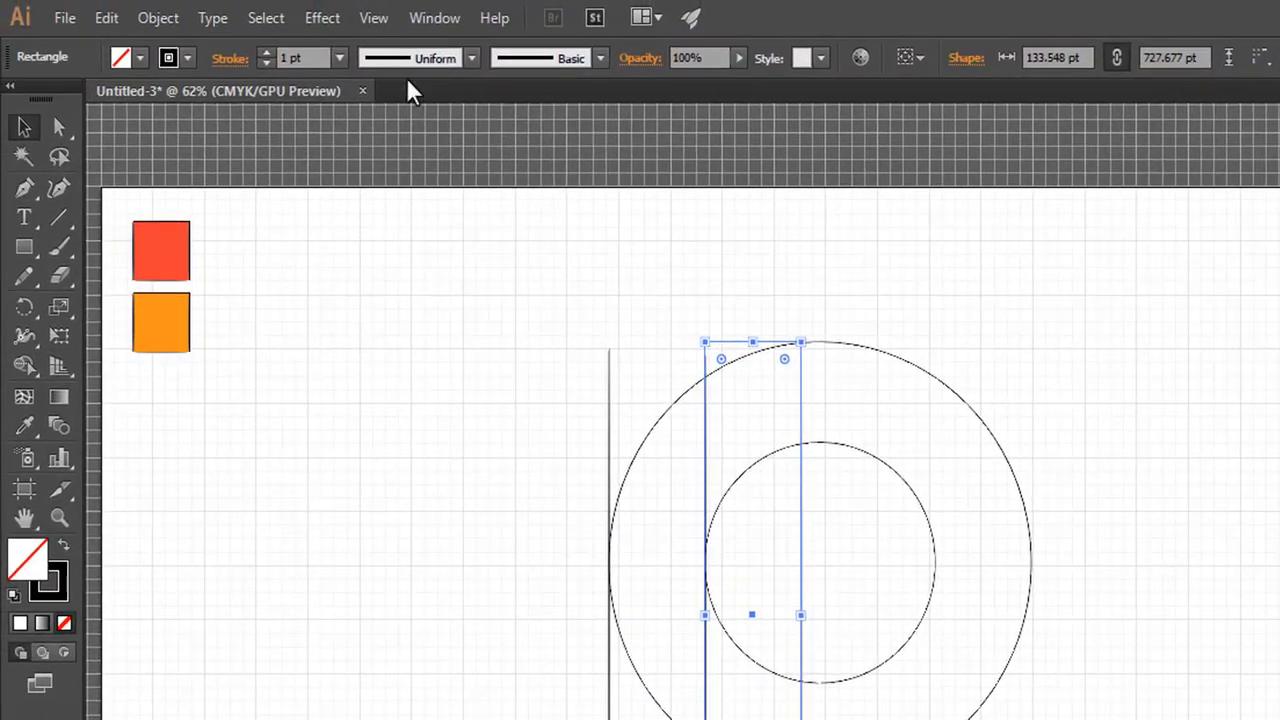
- In Outline view, trim the copy to about 79.29 × 427 pt, starting at the ring's centre
{"action": "left_click", "coordinate": [378, 23]}
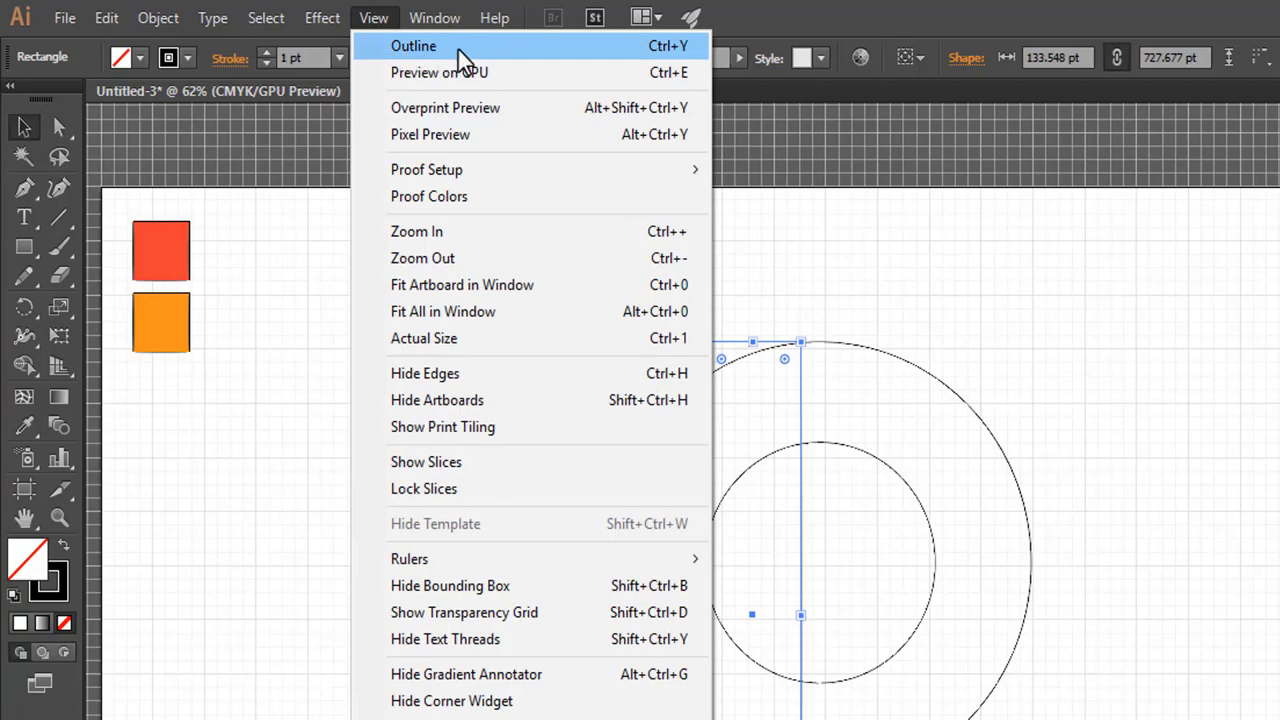
{"action": "left_click", "coordinate": [666, 48]}
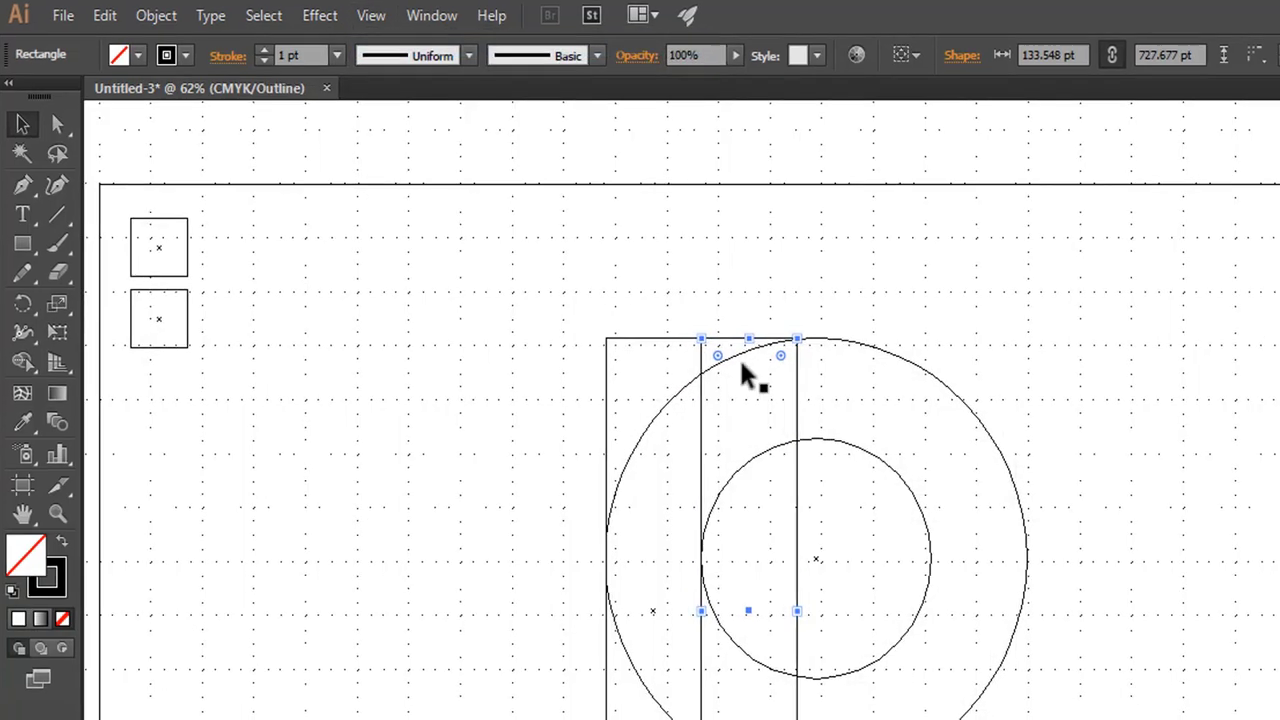
{"action": "left_click_drag", "start_coordinate": [611, 406], "coordinate": [576, 409]}
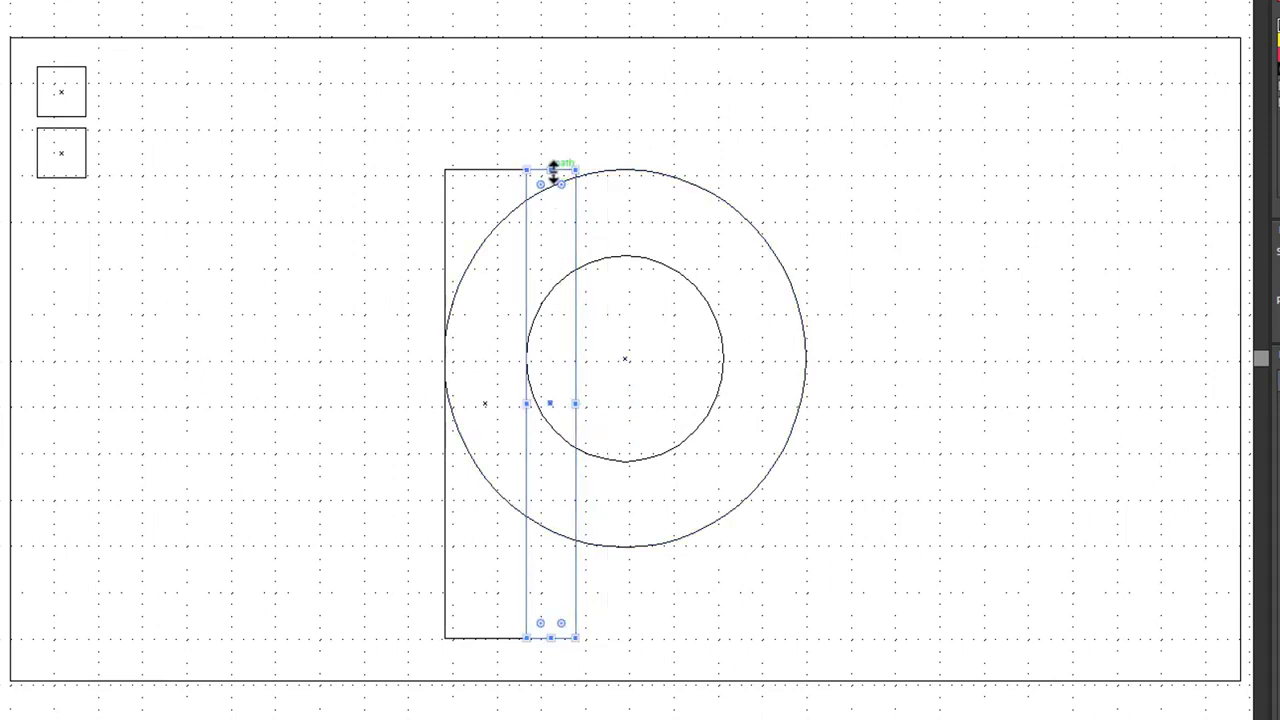
{"action": "left_click_drag", "start_coordinate": [552, 175], "coordinate": [551, 362]}
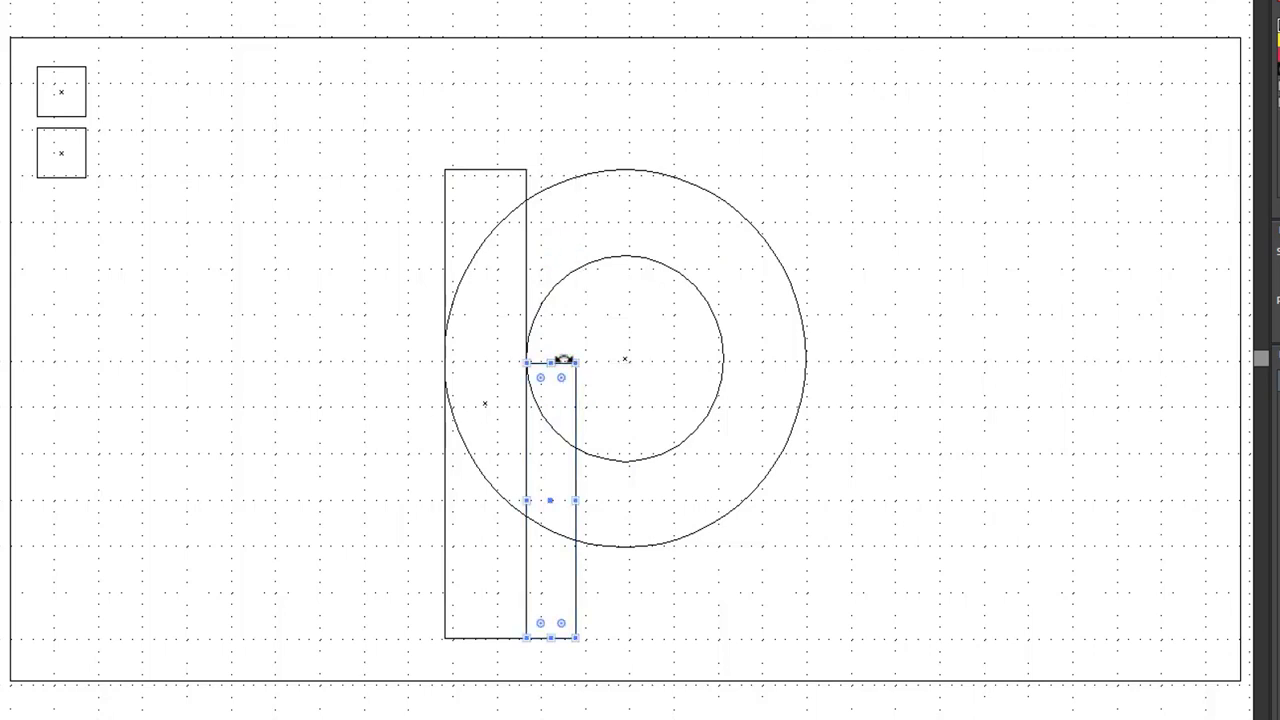
{"action": "left_click", "coordinate": [763, 598]}
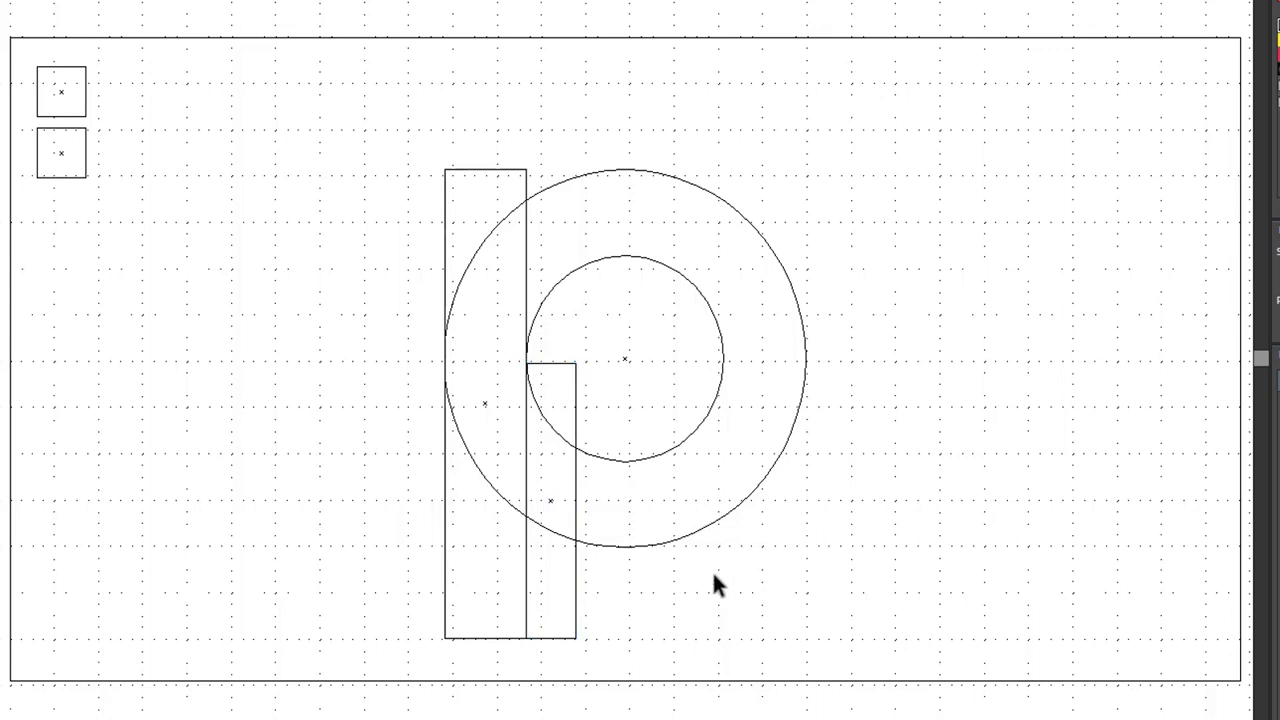
- Rotate the tall rectangle 90° into a horizontal bar and place bars along the ring's top and bottom
{"action": "left_click", "coordinate": [483, 404]}
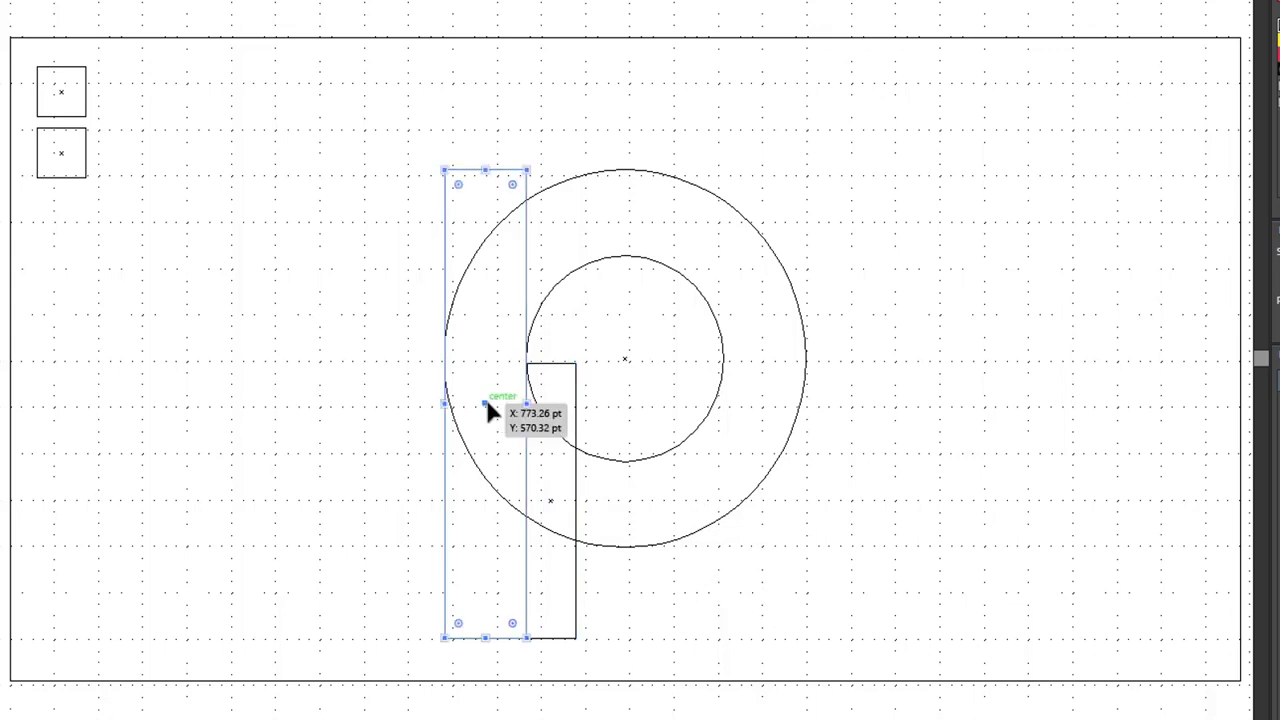
{"action": "left_click_drag", "start_coordinate": [486, 412], "coordinate": [636, 415]}
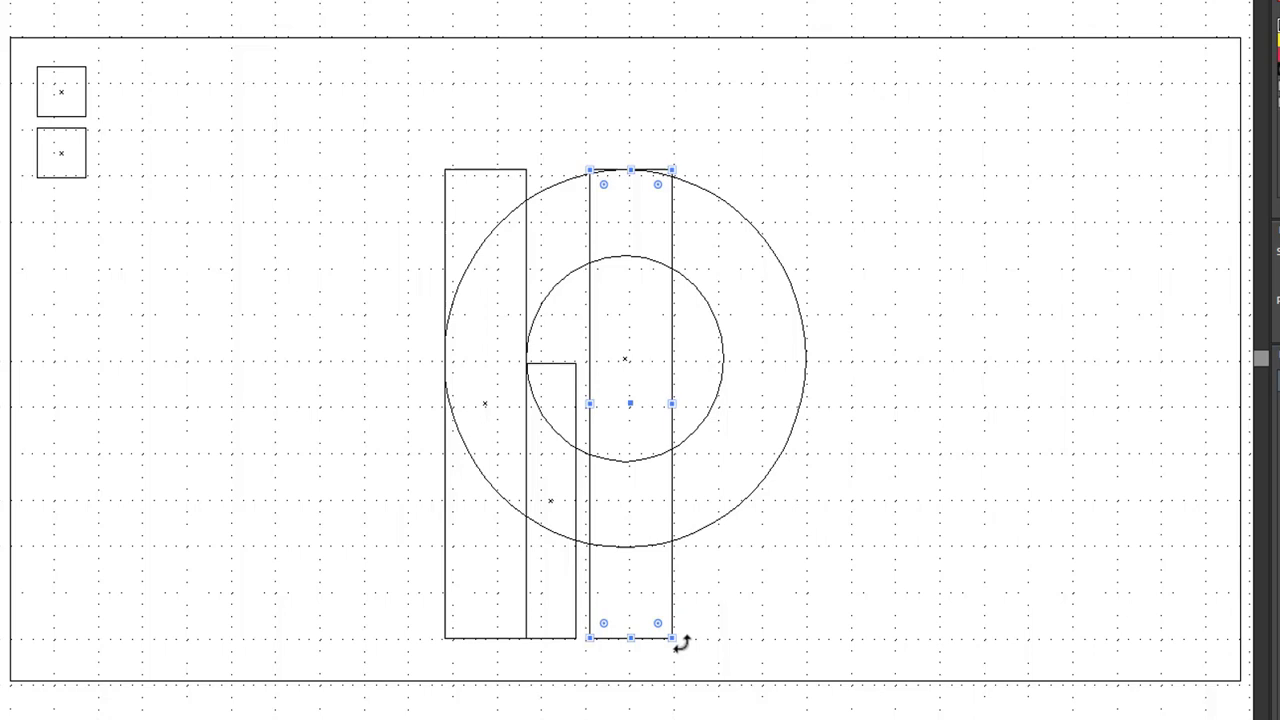
{"action": "left_click_drag", "start_coordinate": [679, 643], "coordinate": [830, 380]}
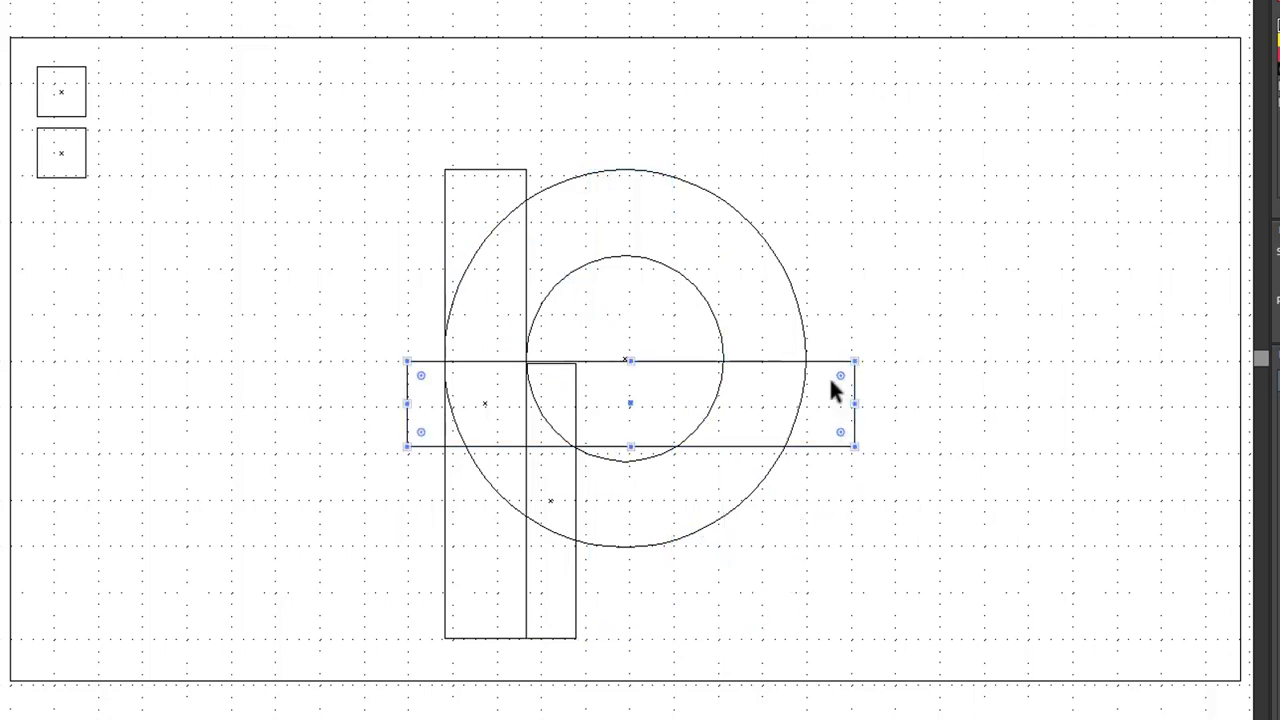
{"action": "left_click_drag", "start_coordinate": [641, 400], "coordinate": [575, 220]}
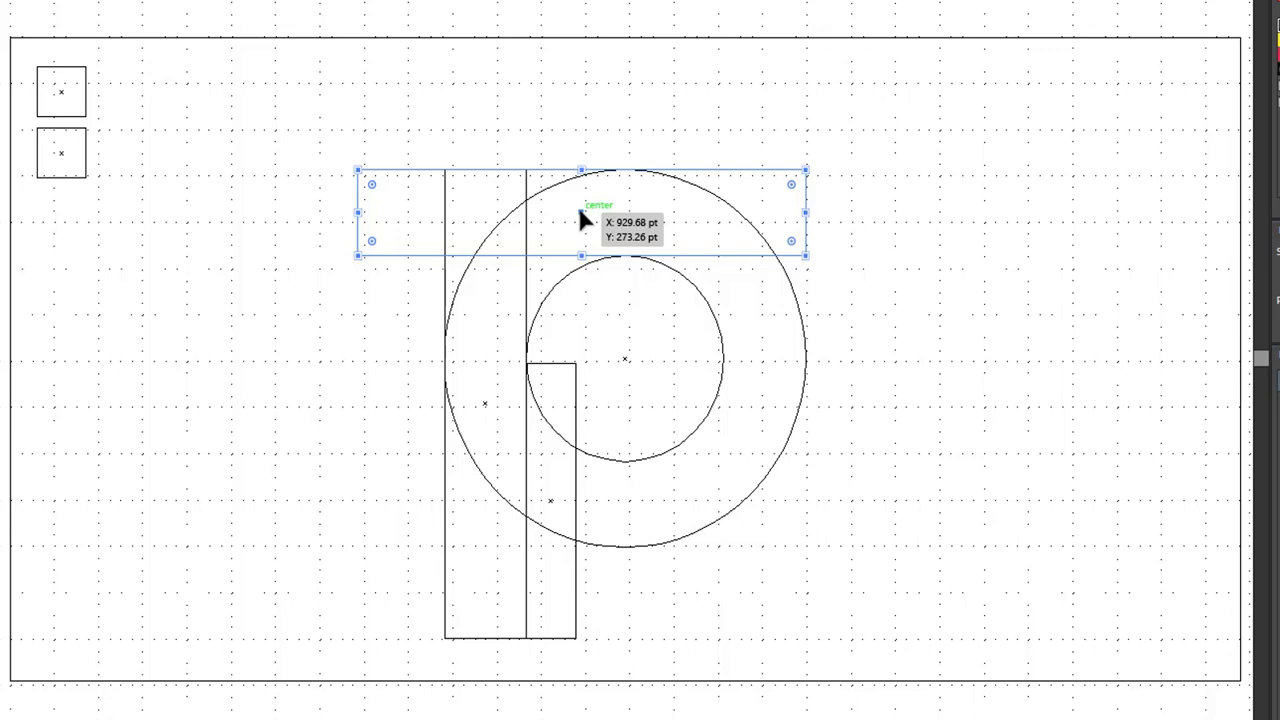
{"action": "left_click_drag", "start_coordinate": [583, 221], "coordinate": [586, 516]}
{"action": "left_click", "coordinate": [312, 345]}
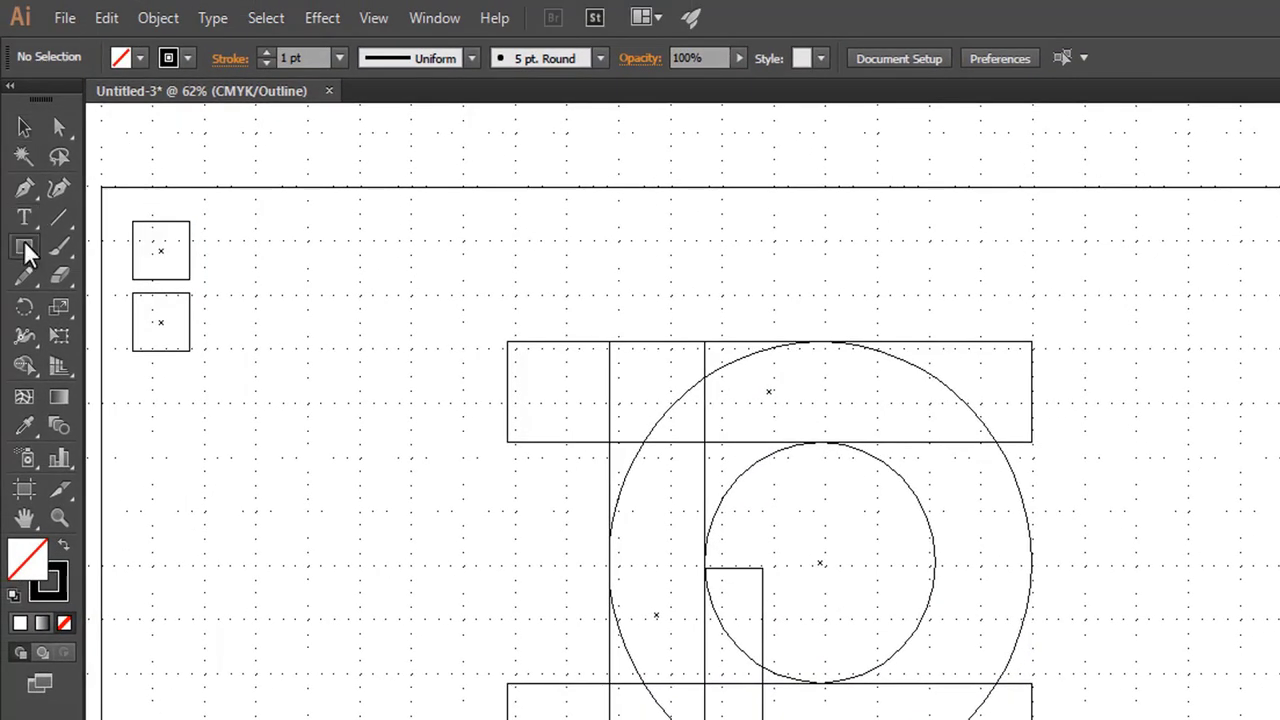
- Draw a 112 pt circle in the top bar's left corner and copy it into the bottom bar
{"action": "left_click", "coordinate": [24, 246]}
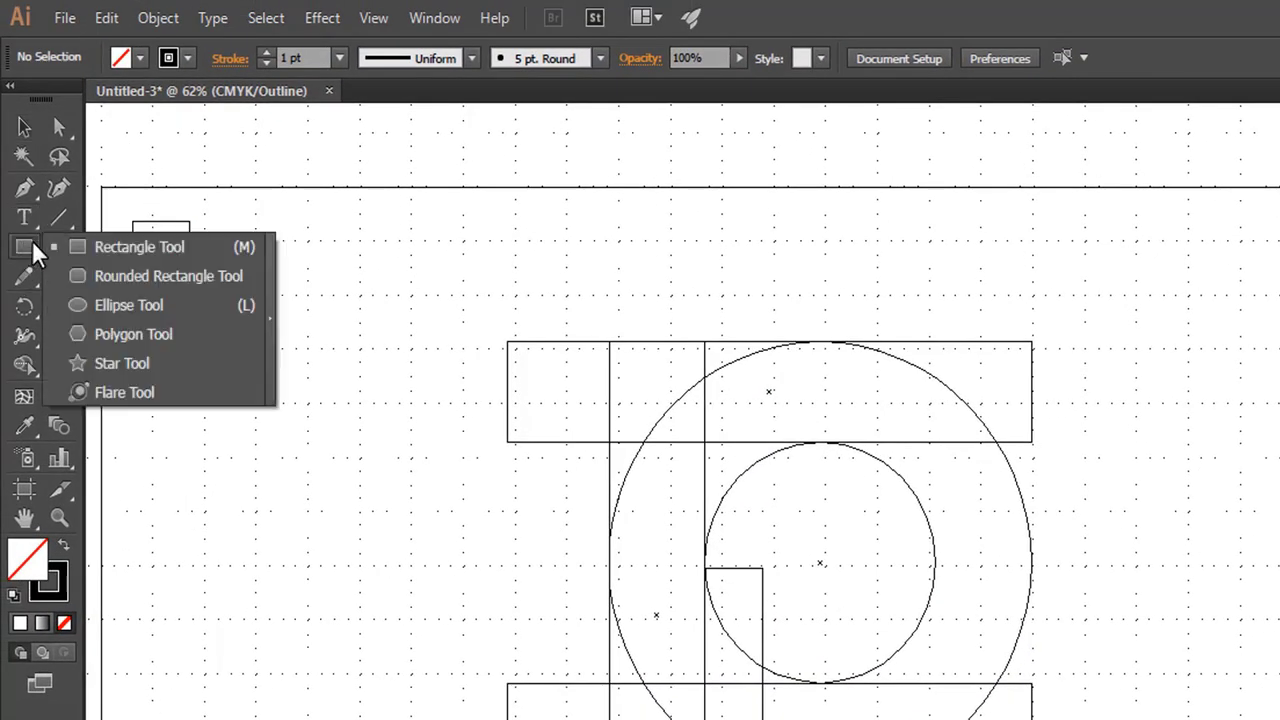
{"action": "left_click", "coordinate": [100, 305]}
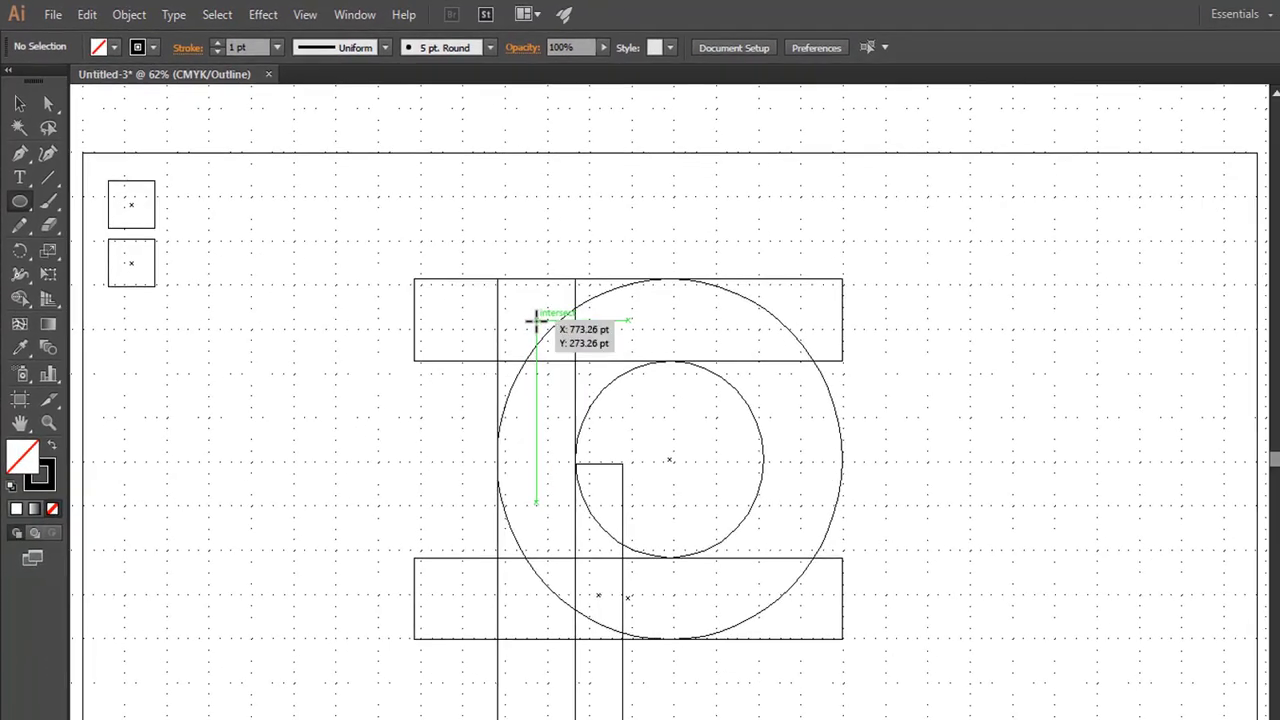
{"action": "left_click_drag", "start_coordinate": [536, 320], "coordinate": [561, 354]}
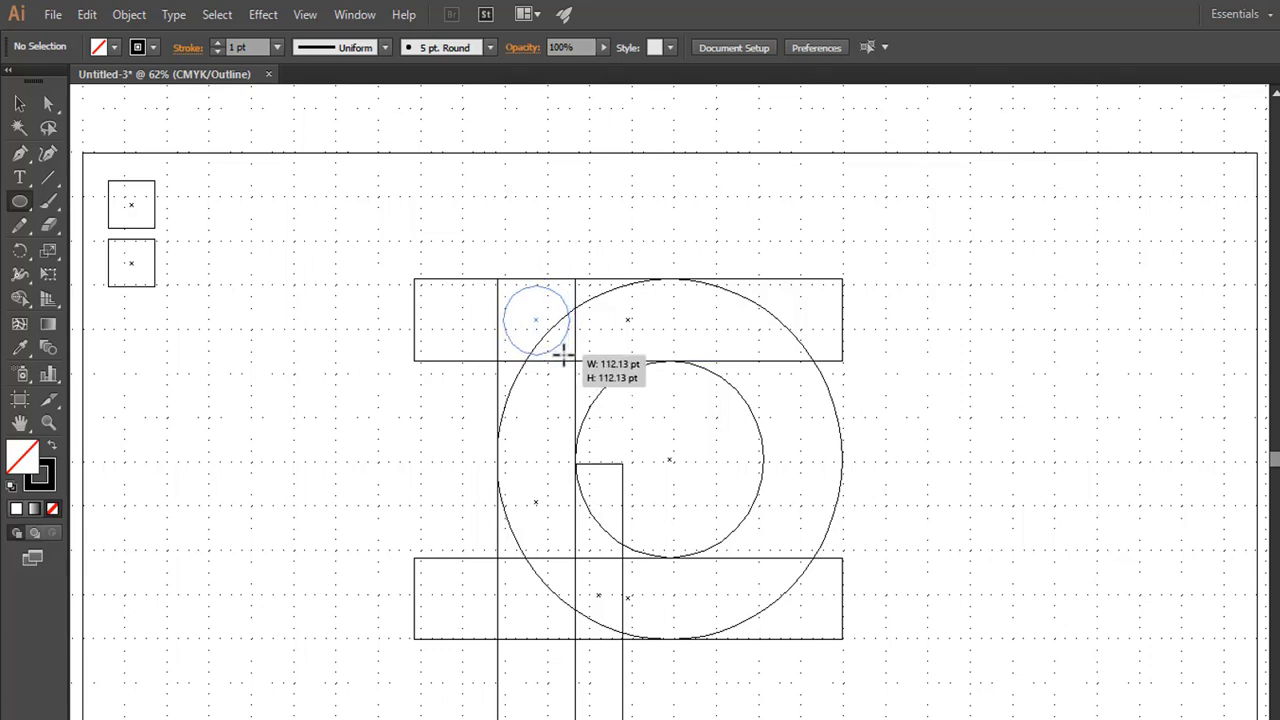
{"action": "left_click_drag", "start_coordinate": [563, 352], "coordinate": [535, 319]}
{"action": "left_click", "coordinate": [19, 103]}
{"action": "left_click_drag", "start_coordinate": [487, 218], "coordinate": [497, 515]}
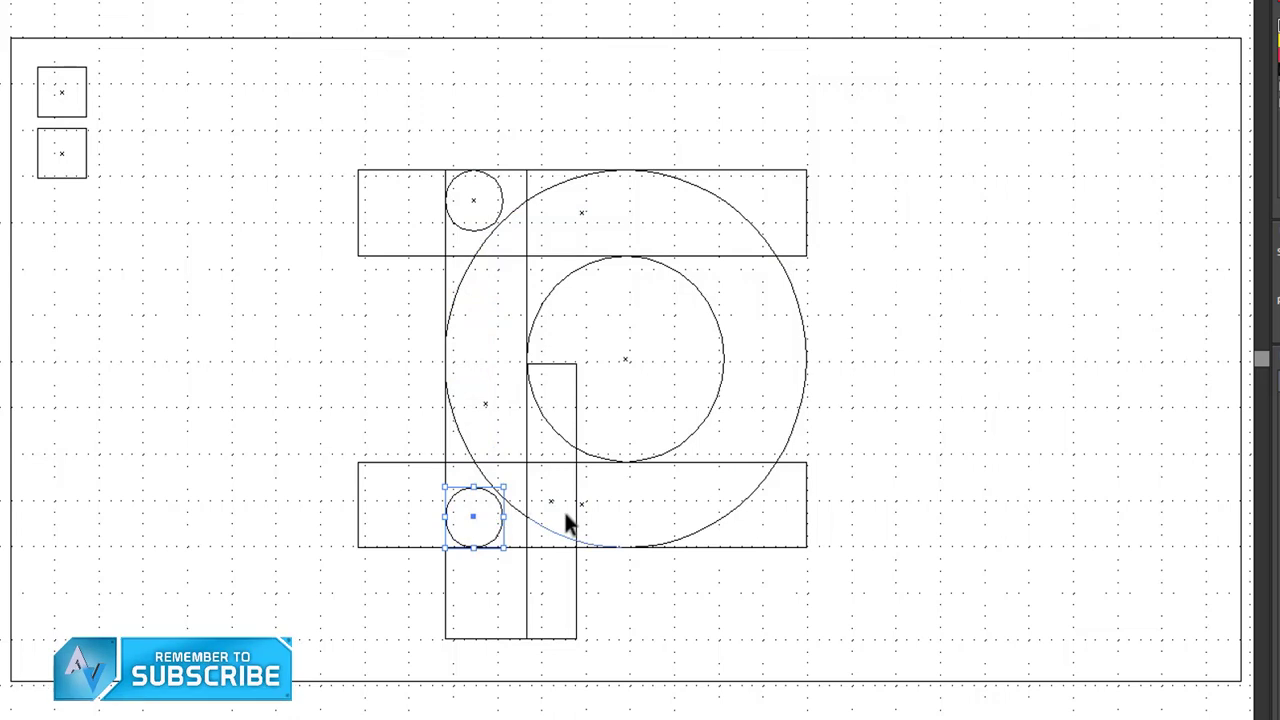
{"action": "left_click", "coordinate": [877, 509]}
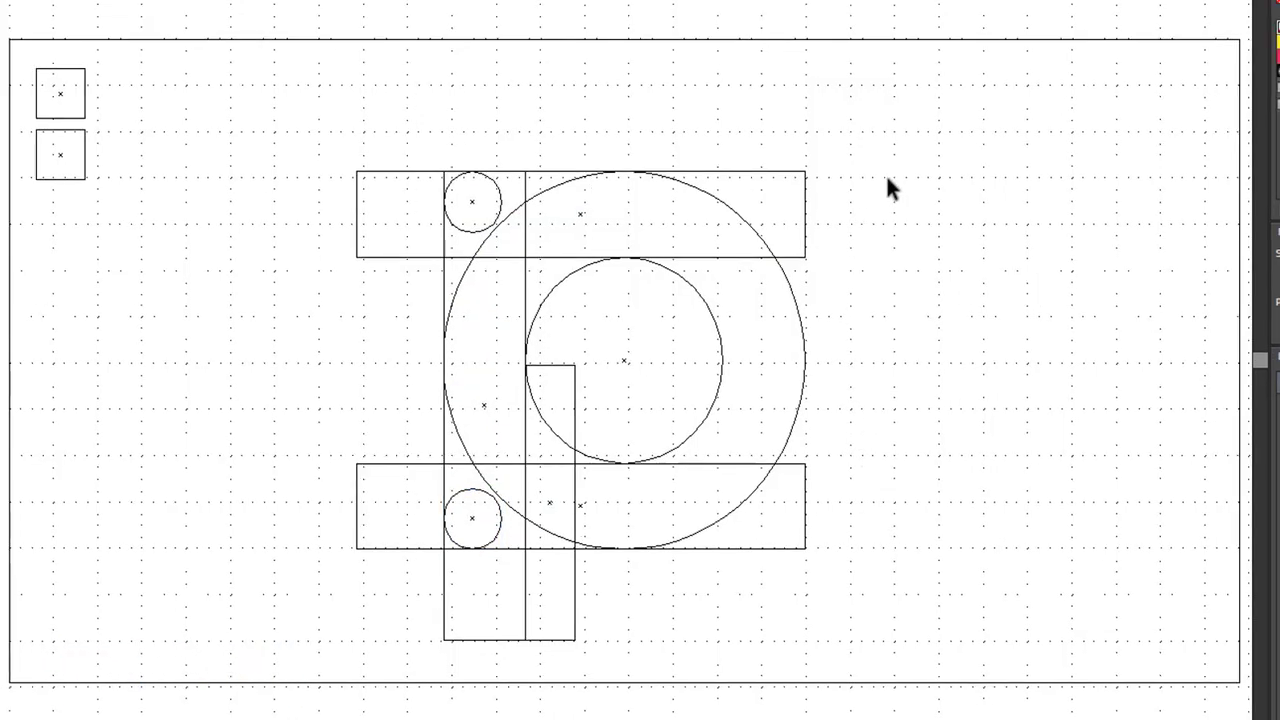
- Move the entire p construction left and Alt-drag a duplicate of it to the right
{"action": "left_click_drag", "start_coordinate": [888, 178], "coordinate": [326, 630]}
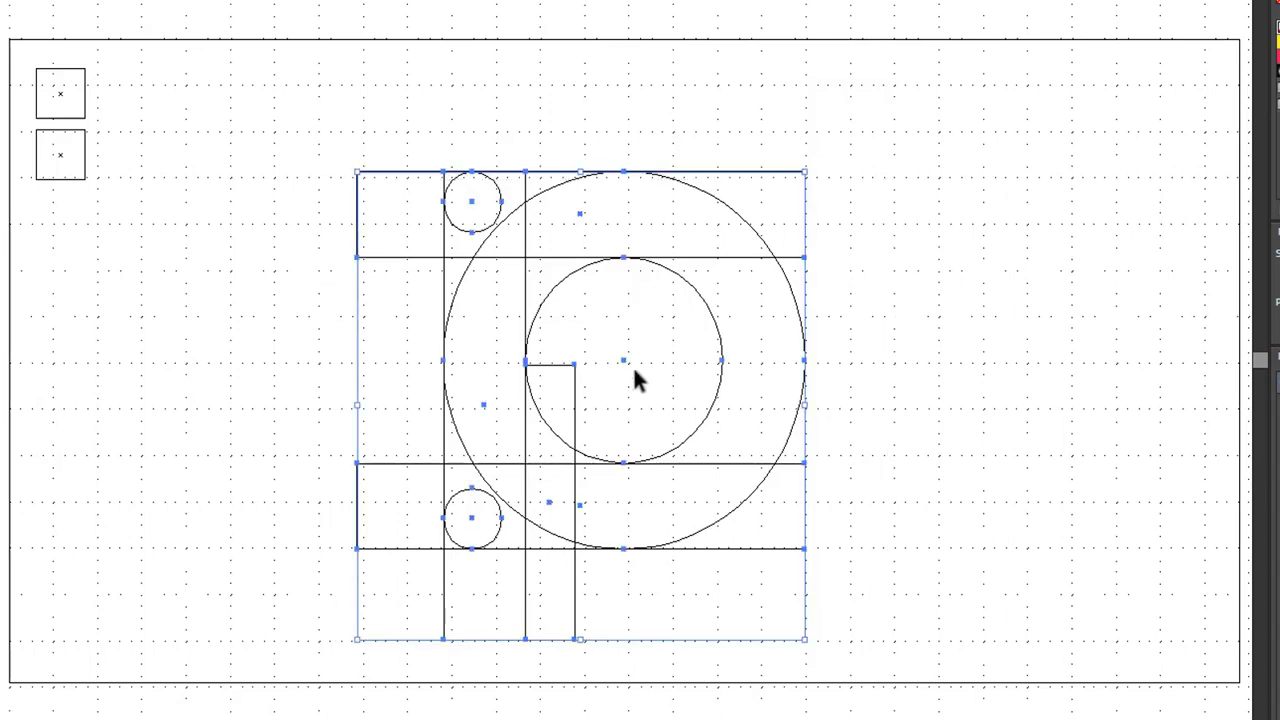
{"action": "mouse_move", "coordinate": [624, 362]}
{"action": "left_mouse_down"}
{"action": "mouse_move", "coordinate": [409, 386]}
{"action": "mouse_move", "coordinate": [367, 374]}
{"action": "mouse_move", "coordinate": [376, 362]}
{"action": "left_mouse_up"}
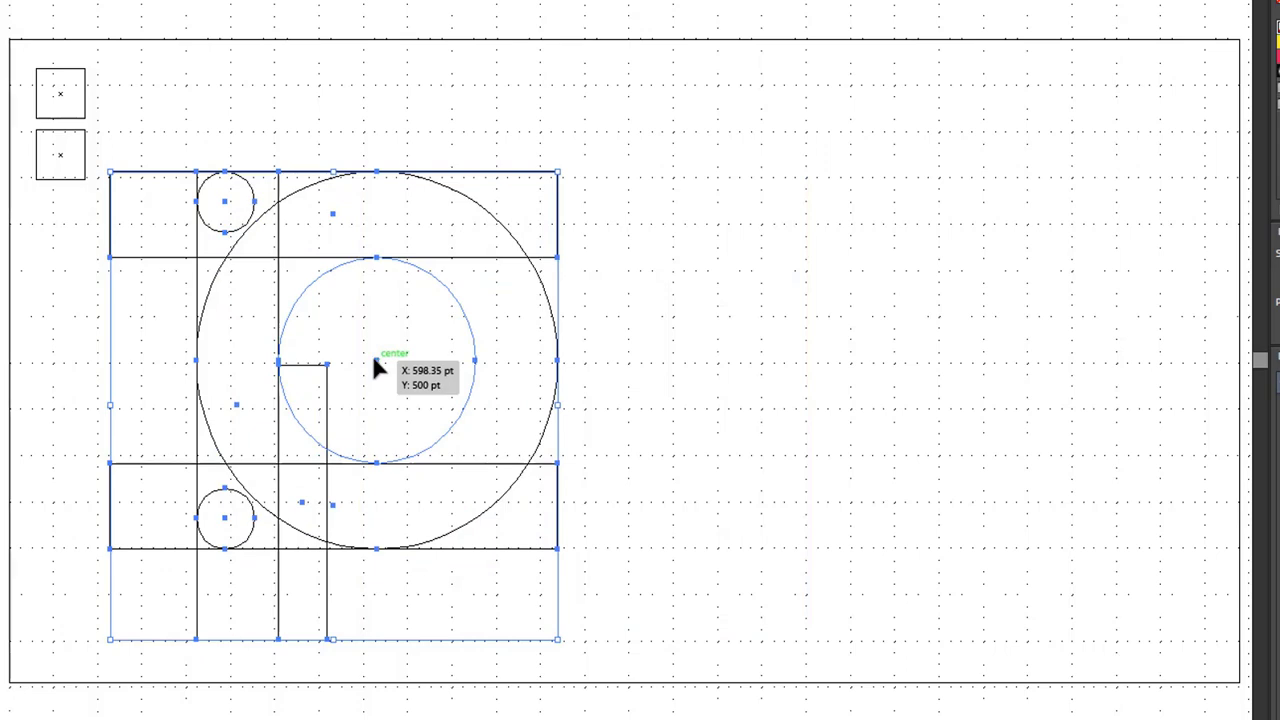
{"action": "left_click_drag", "start_coordinate": [376, 362], "coordinate": [1003, 367]}
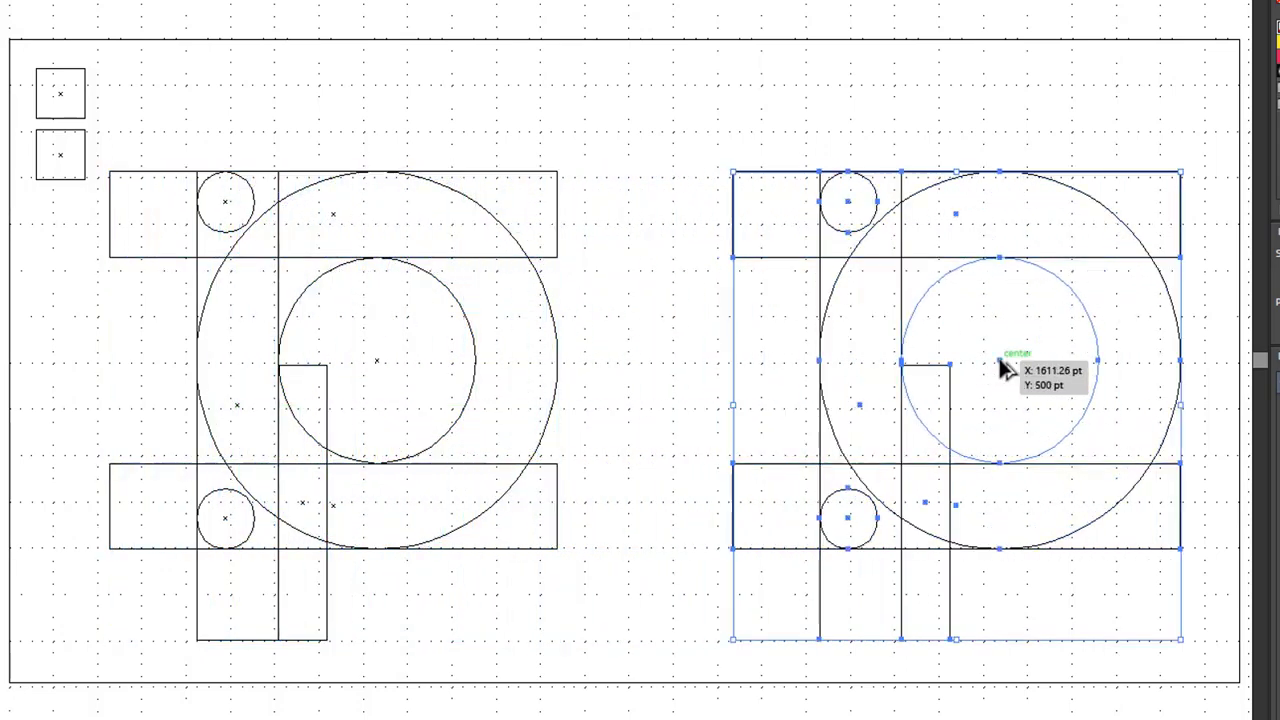
{"action": "left_click", "coordinate": [682, 403]}
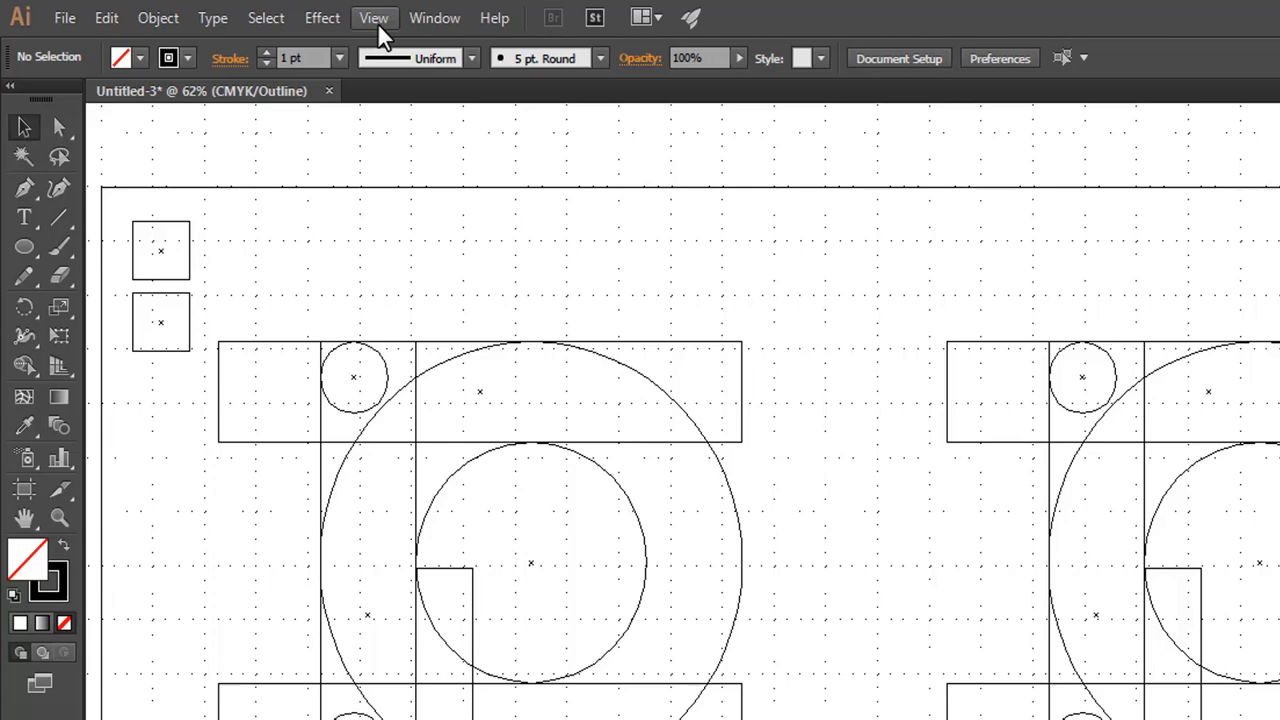
{"action": "left_click", "coordinate": [377, 22]}
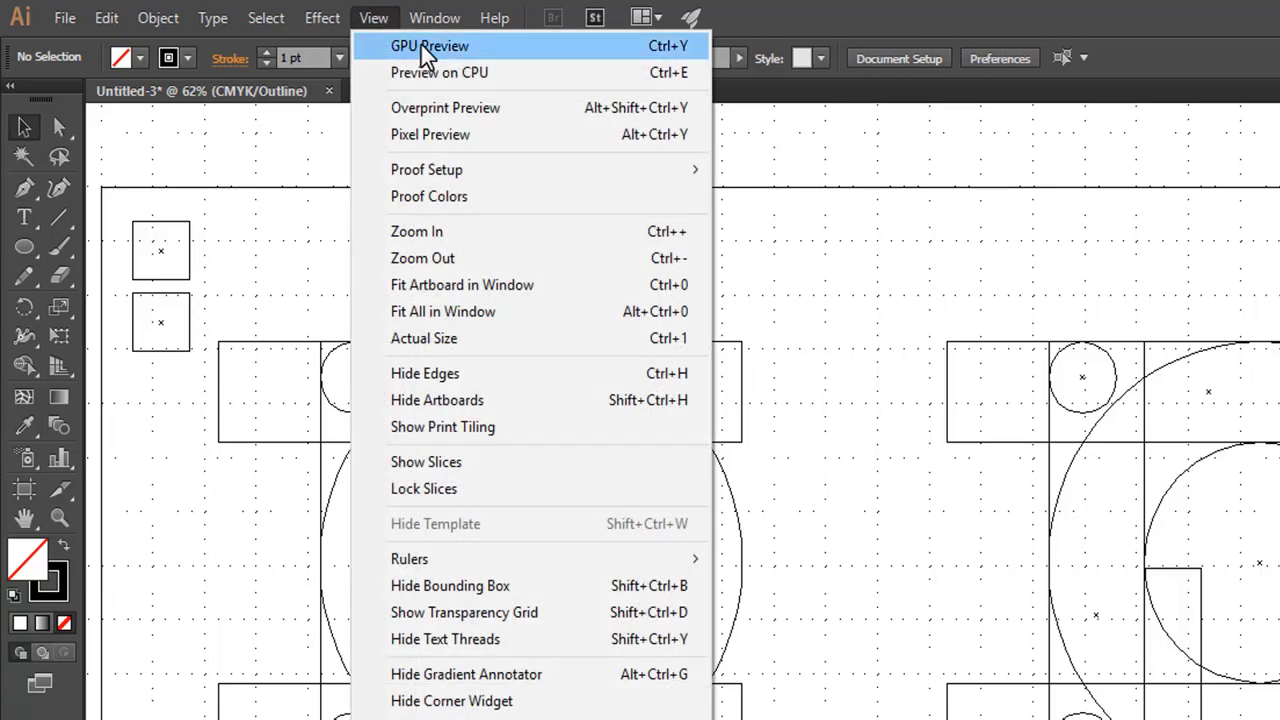
- Switch to GPU Preview, hide the grid, and select the left p construction shapes
{"action": "left_click", "coordinate": [643, 45]}
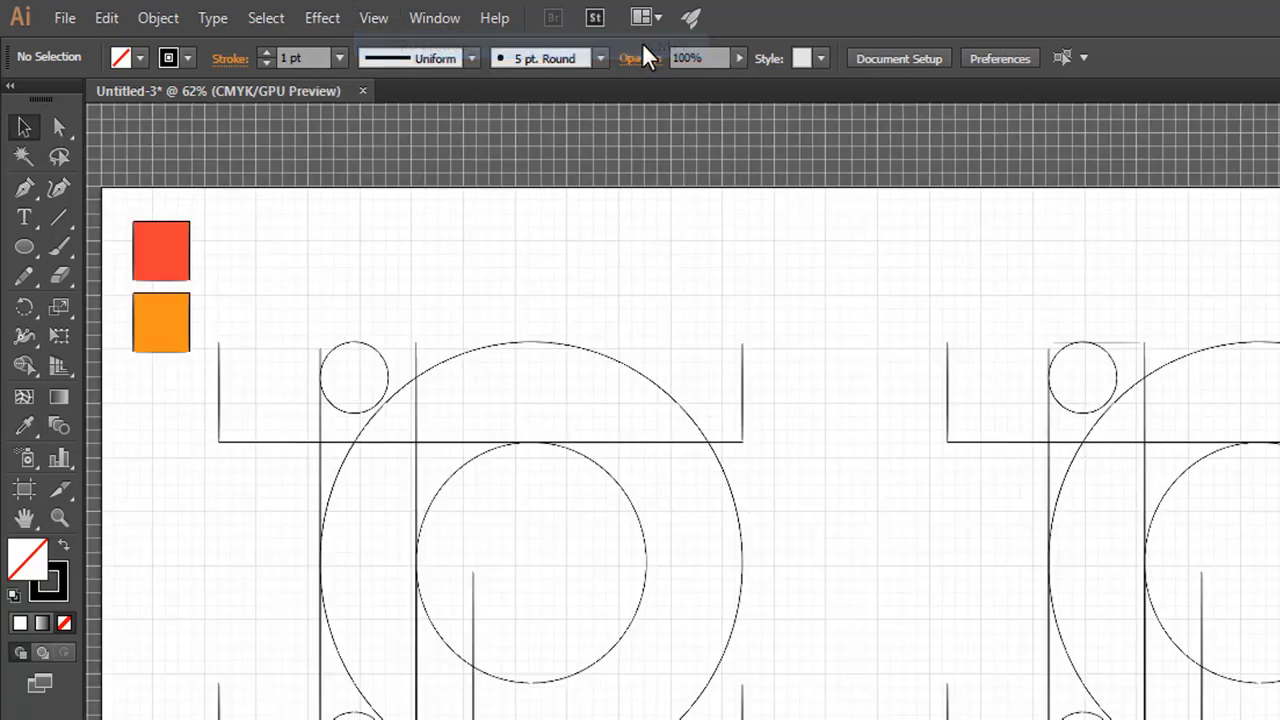
{"action": "left_click", "coordinate": [373, 18]}
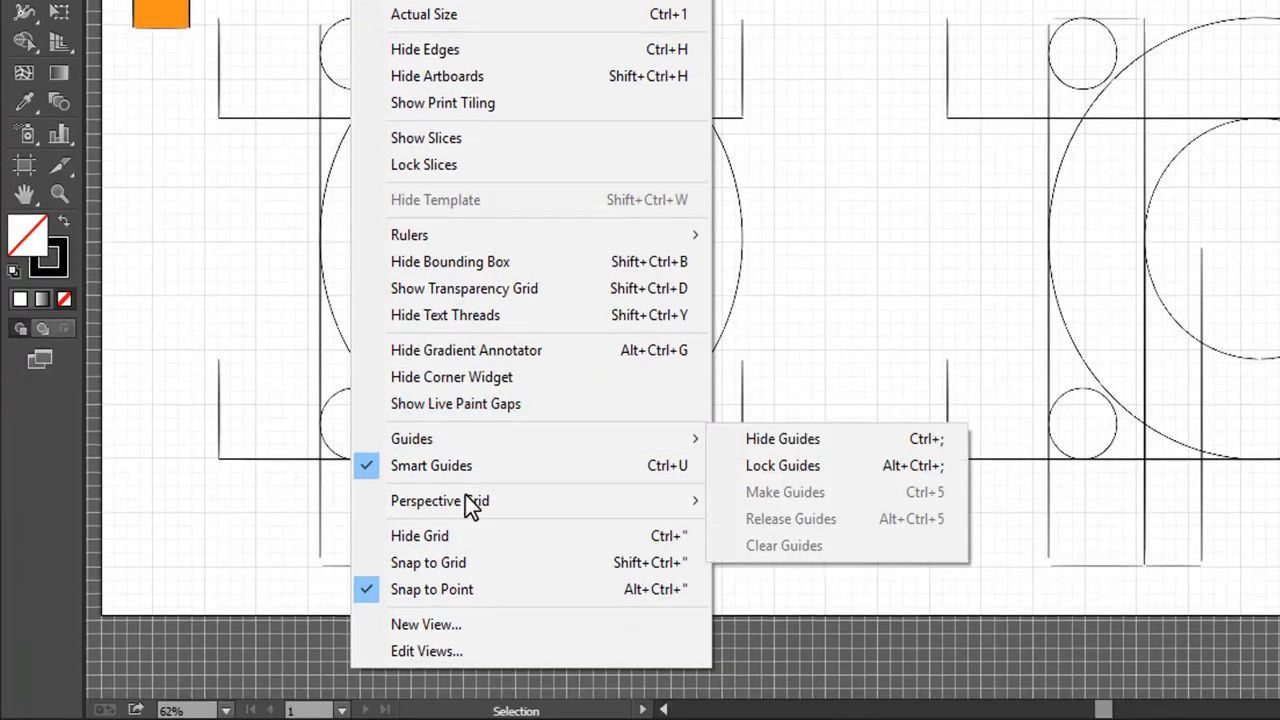
{"action": "left_click", "coordinate": [655, 546]}
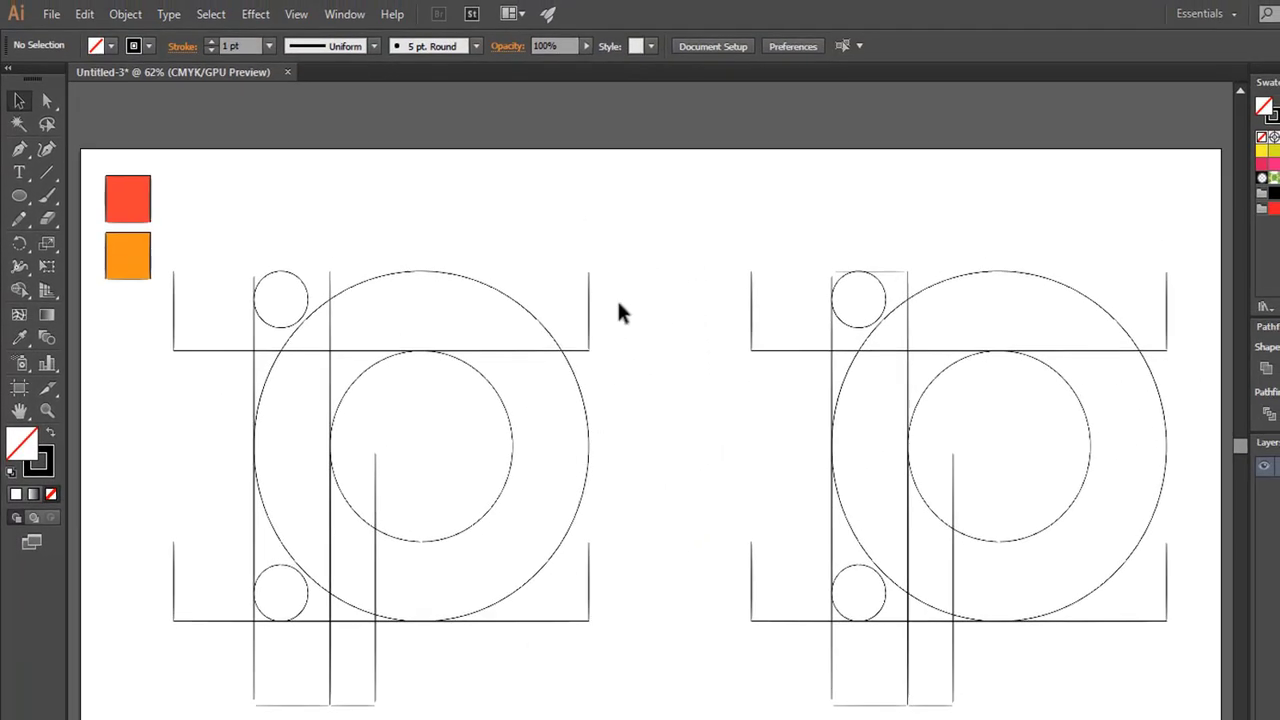
{"action": "left_click_drag", "start_coordinate": [624, 284], "coordinate": [180, 670]}
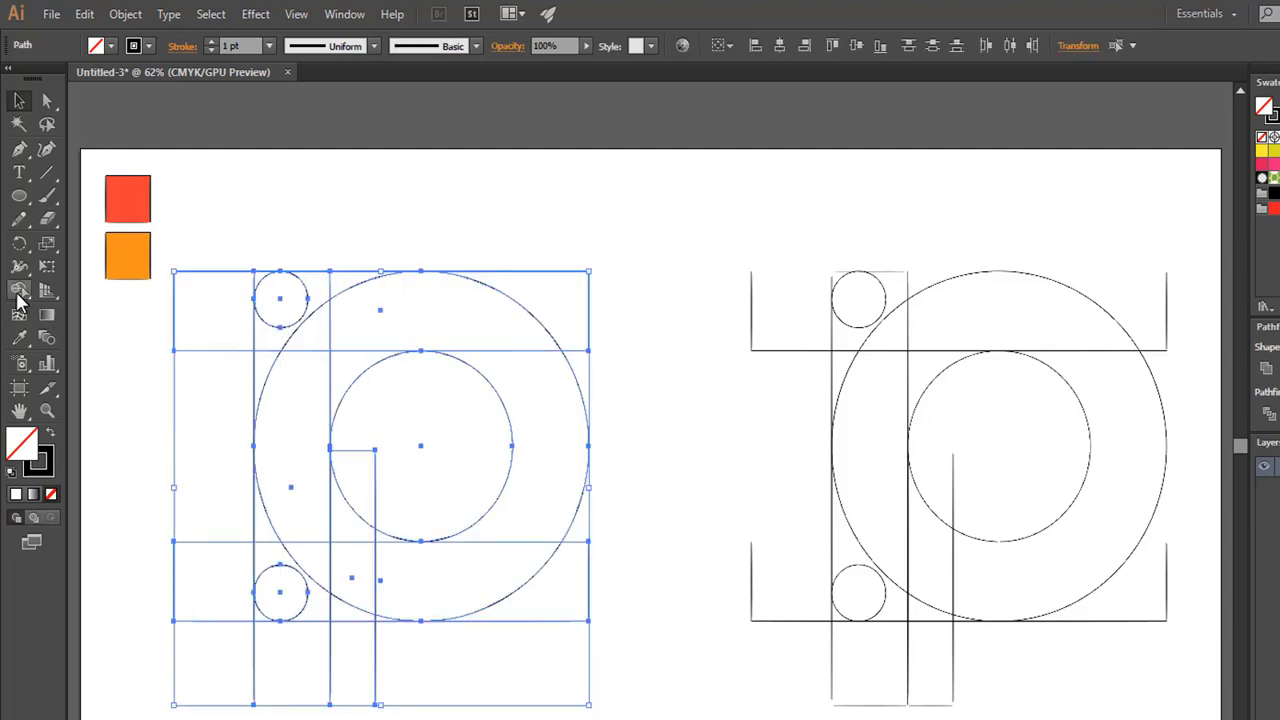
- With Shape Builder, delete the outer bar segments and corner regions around the left construction
{"action": "left_click", "coordinate": [19, 292]}
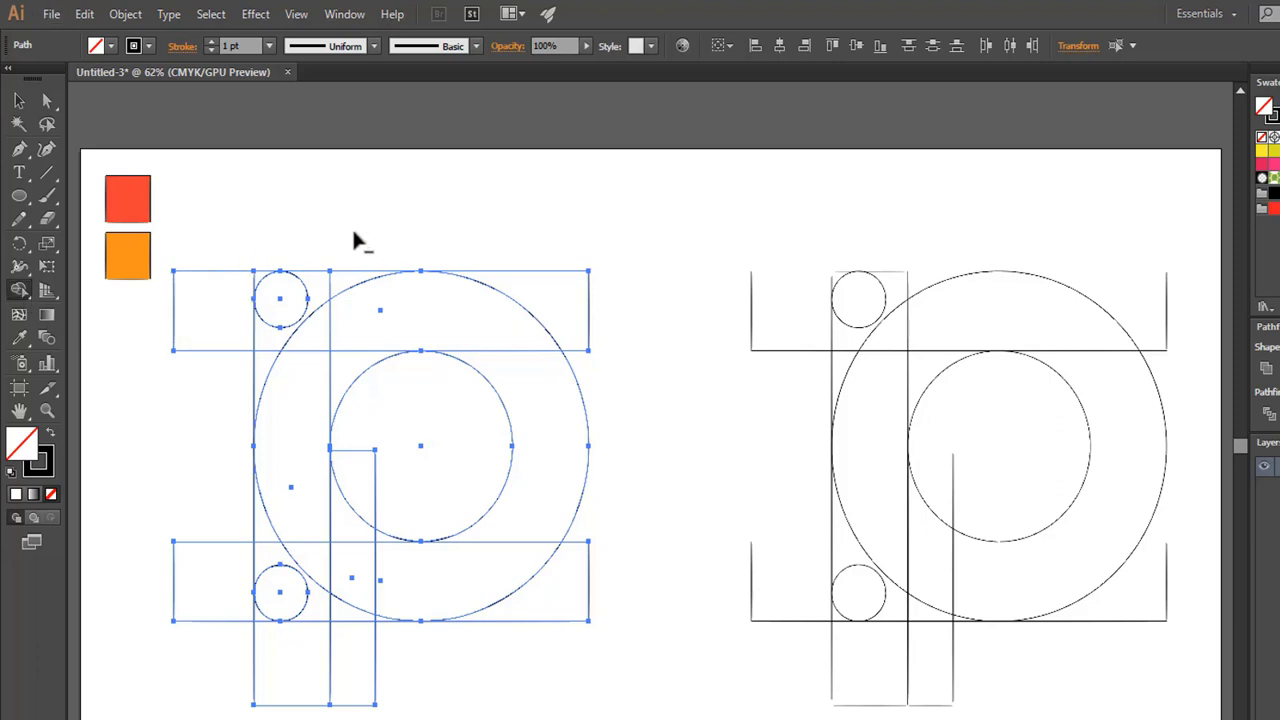
{"action": "left_click_drag", "start_coordinate": [234, 254], "coordinate": [192, 359]}
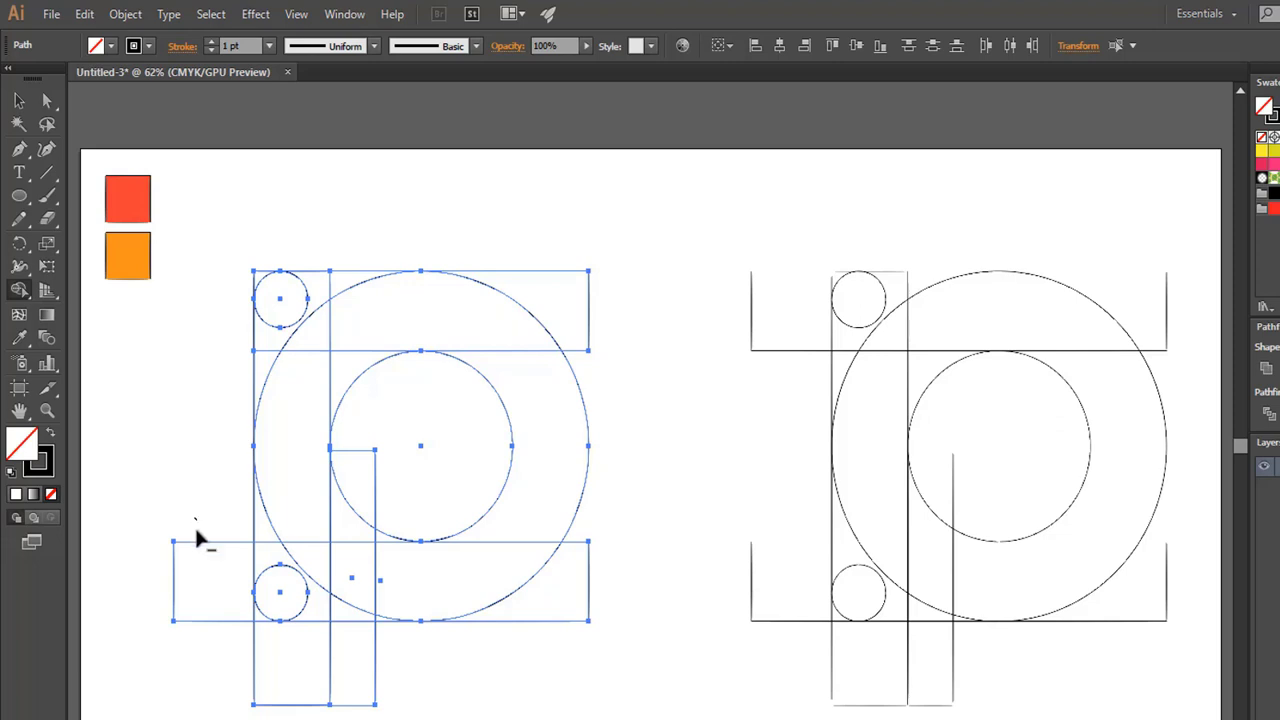
{"action": "left_click_drag", "start_coordinate": [197, 538], "coordinate": [204, 633]}
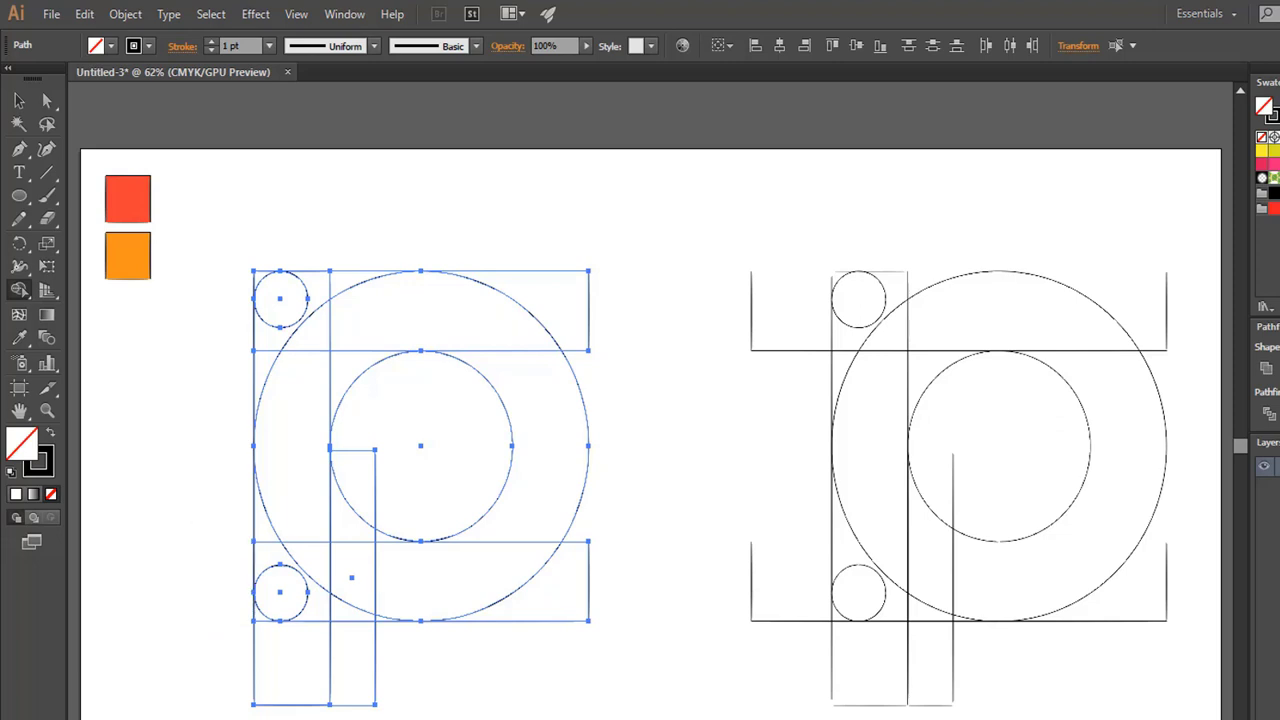
{"action": "left_click_drag", "start_coordinate": [537, 657], "coordinate": [566, 603]}
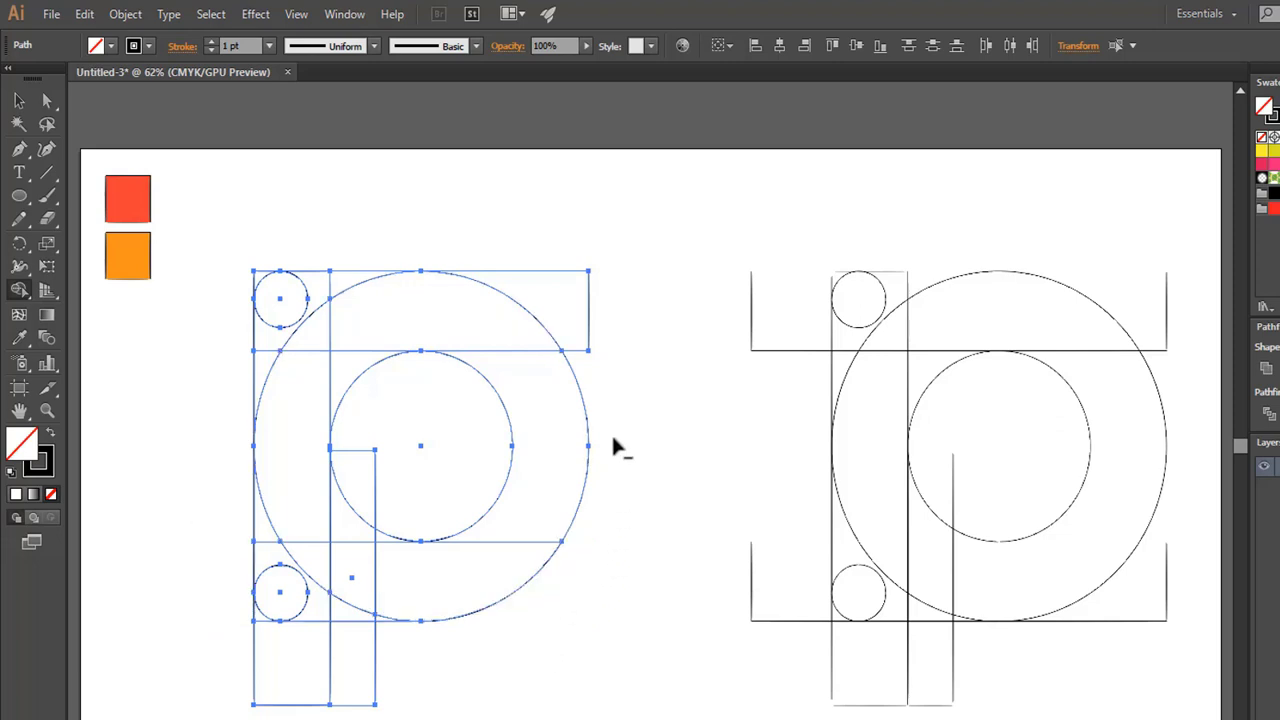
{"action": "left_click", "coordinate": [565, 320], "text": "alt"}
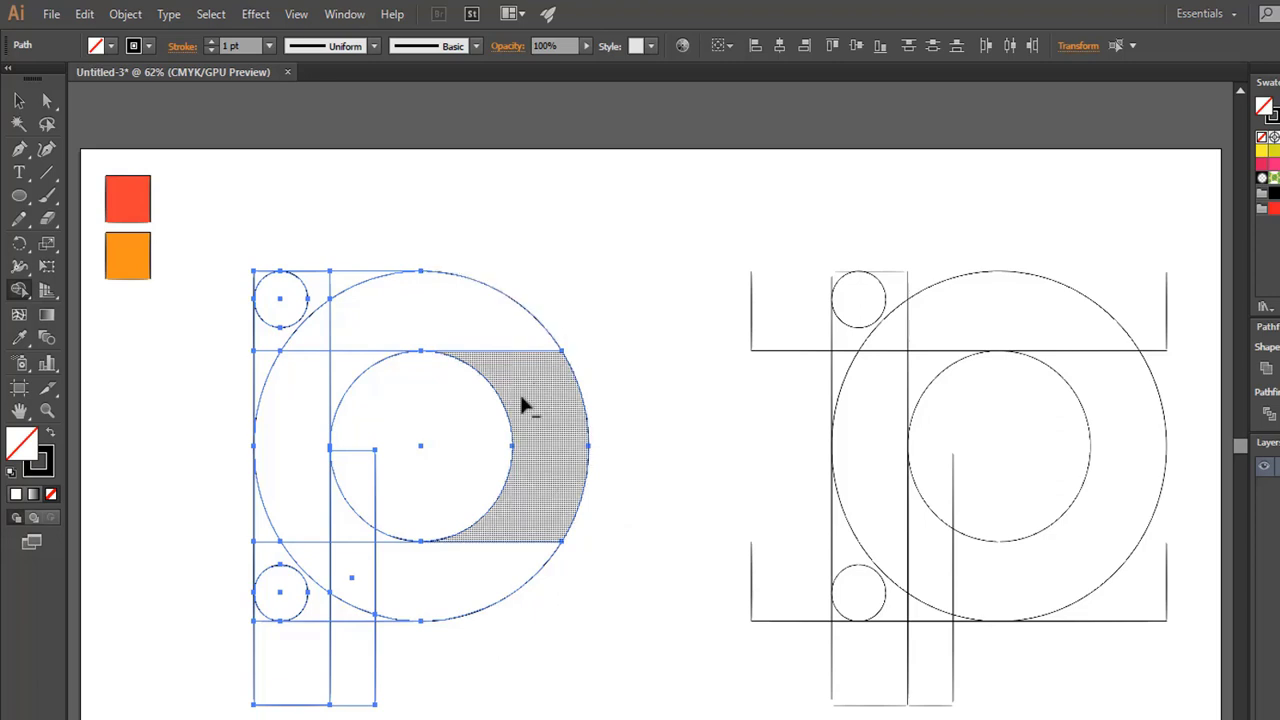
{"action": "mouse_move", "coordinate": [440, 437]}
{"action": "left_mouse_down"}
{"action": "mouse_move", "coordinate": [373, 459]}
{"action": "mouse_move", "coordinate": [347, 537]}
{"action": "mouse_move", "coordinate": [363, 713]}
{"action": "left_mouse_up"}
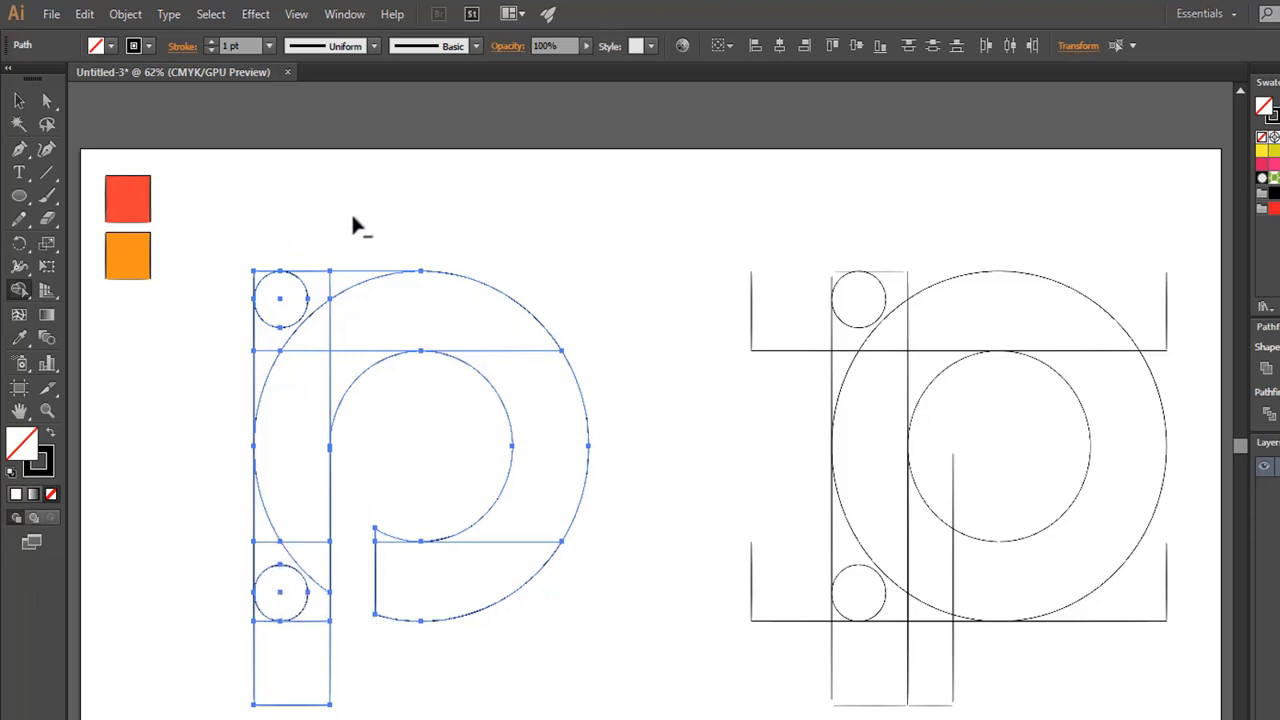
{"action": "mouse_move", "coordinate": [363, 250]}
{"action": "left_mouse_down"}
{"action": "mouse_move", "coordinate": [343, 280]}
{"action": "mouse_move", "coordinate": [227, 340]}
{"action": "mouse_move", "coordinate": [258, 378]}
{"action": "left_mouse_up"}
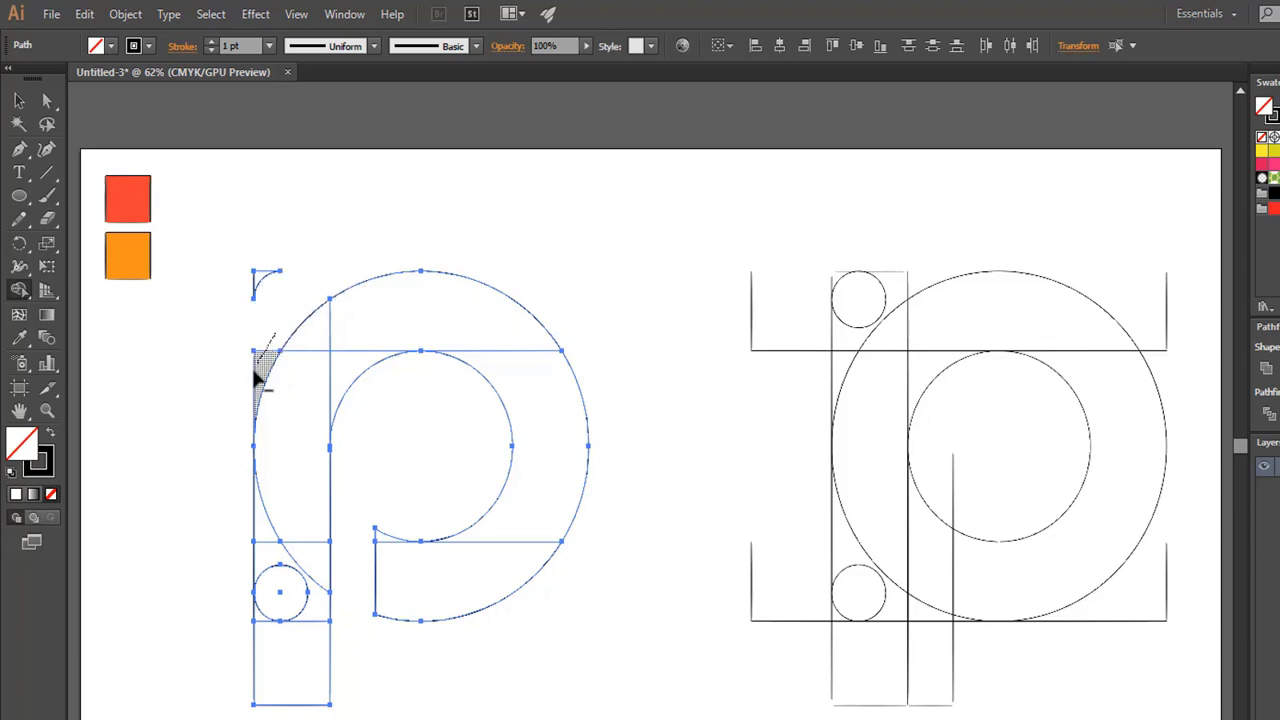
{"action": "left_click", "coordinate": [262, 282], "text": "alt"}
- Merge the lower bowl, top cap and left slivers into the ring as one p, then select it
{"action": "left_click_drag", "start_coordinate": [445, 572], "coordinate": [524, 506]}
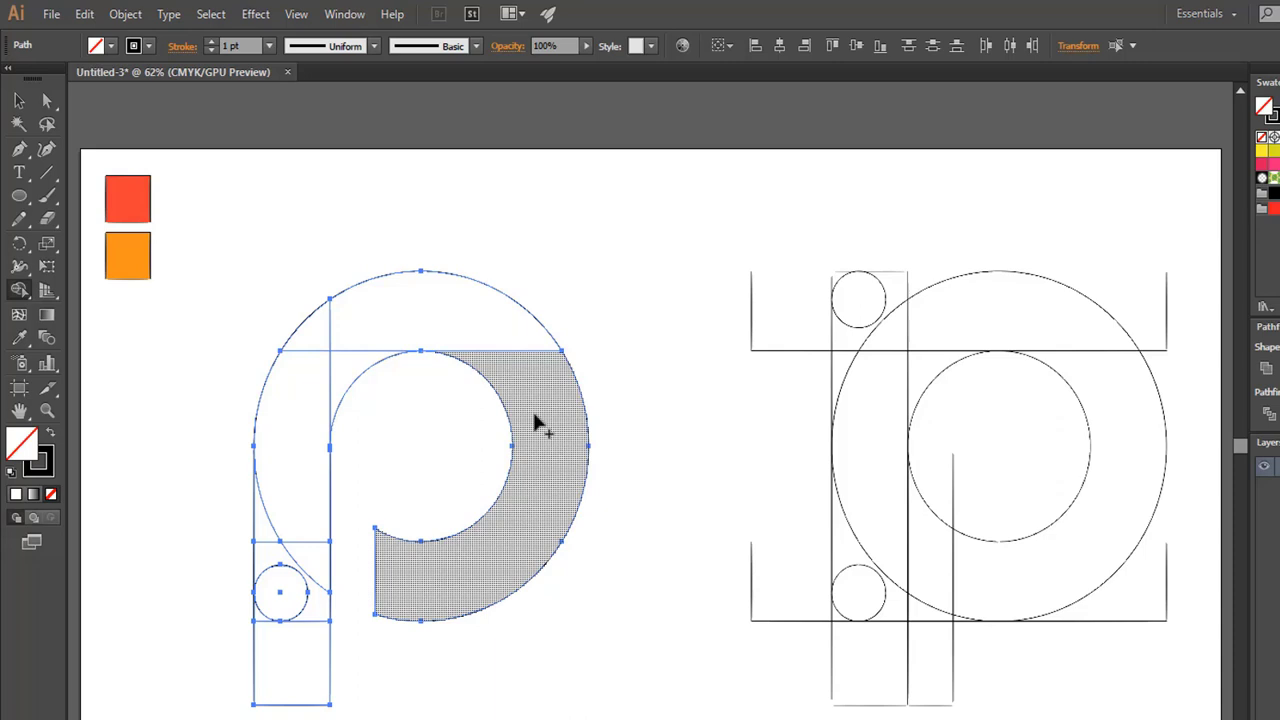
{"action": "left_click_drag", "start_coordinate": [499, 343], "coordinate": [486, 337]}
{"action": "mouse_move", "coordinate": [409, 334]}
{"action": "left_mouse_down"}
{"action": "mouse_move", "coordinate": [310, 361]}
{"action": "mouse_move", "coordinate": [343, 391]}
{"action": "mouse_move", "coordinate": [305, 452]}
{"action": "left_mouse_up"}
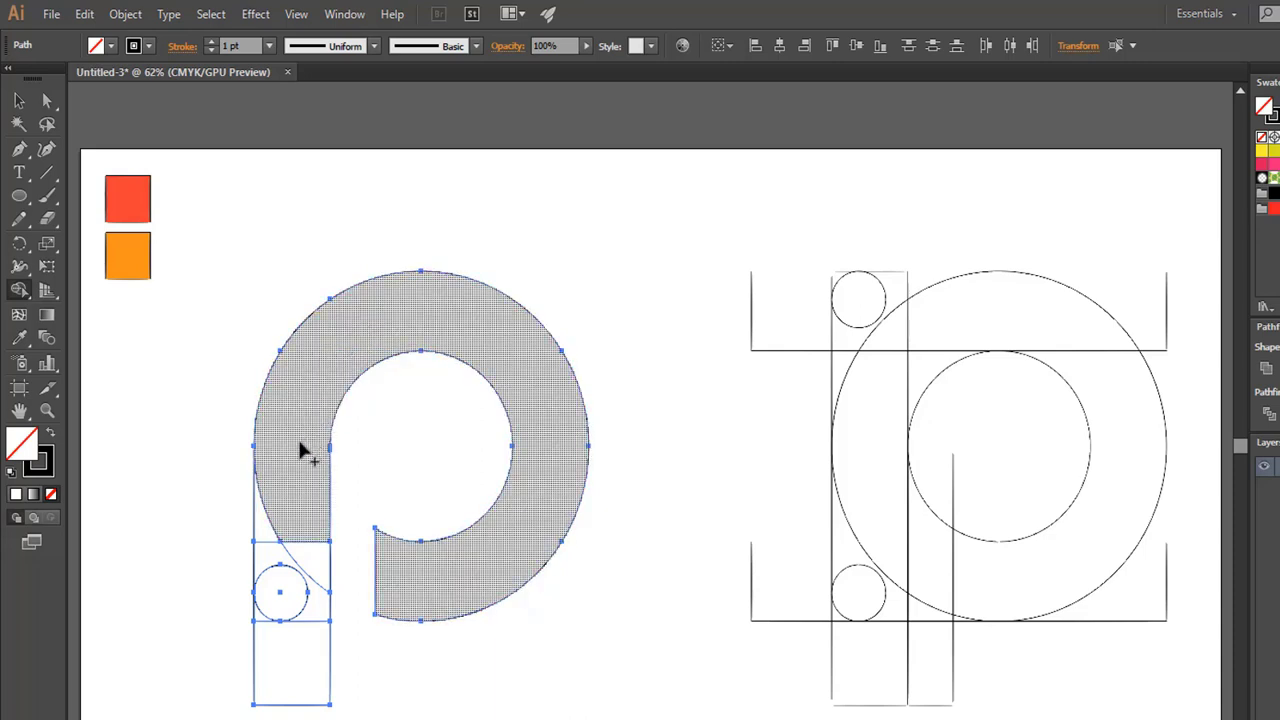
{"action": "mouse_move", "coordinate": [280, 495]}
{"action": "left_mouse_down"}
{"action": "mouse_move", "coordinate": [265, 540]}
{"action": "mouse_move", "coordinate": [307, 545]}
{"action": "mouse_move", "coordinate": [313, 564]}
{"action": "mouse_move", "coordinate": [287, 567]}
{"action": "mouse_move", "coordinate": [265, 625]}
{"action": "left_mouse_up"}
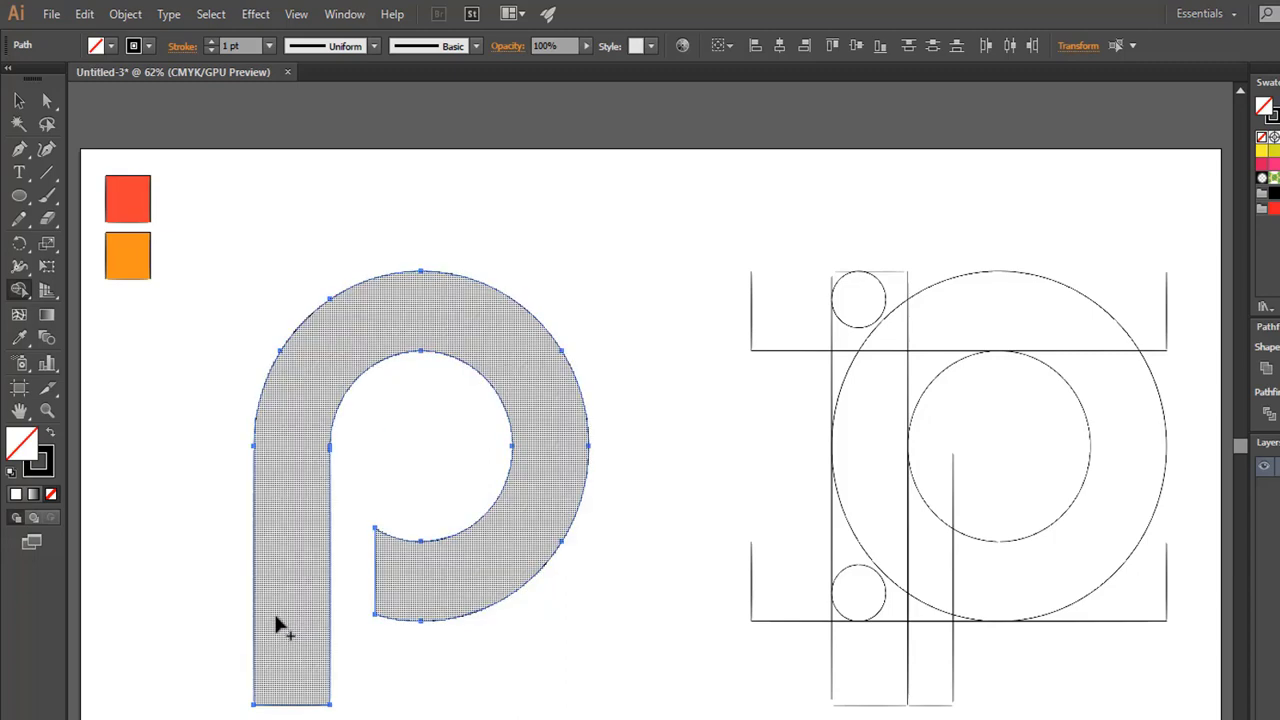
{"action": "left_click", "coordinate": [19, 101]}
{"action": "left_click_drag", "start_coordinate": [250, 278], "coordinate": [616, 602]}
- Select the right construction and delete its top-left bar, bottom bar end, lower strips and bottom-right corner
{"action": "left_click", "coordinate": [677, 496]}
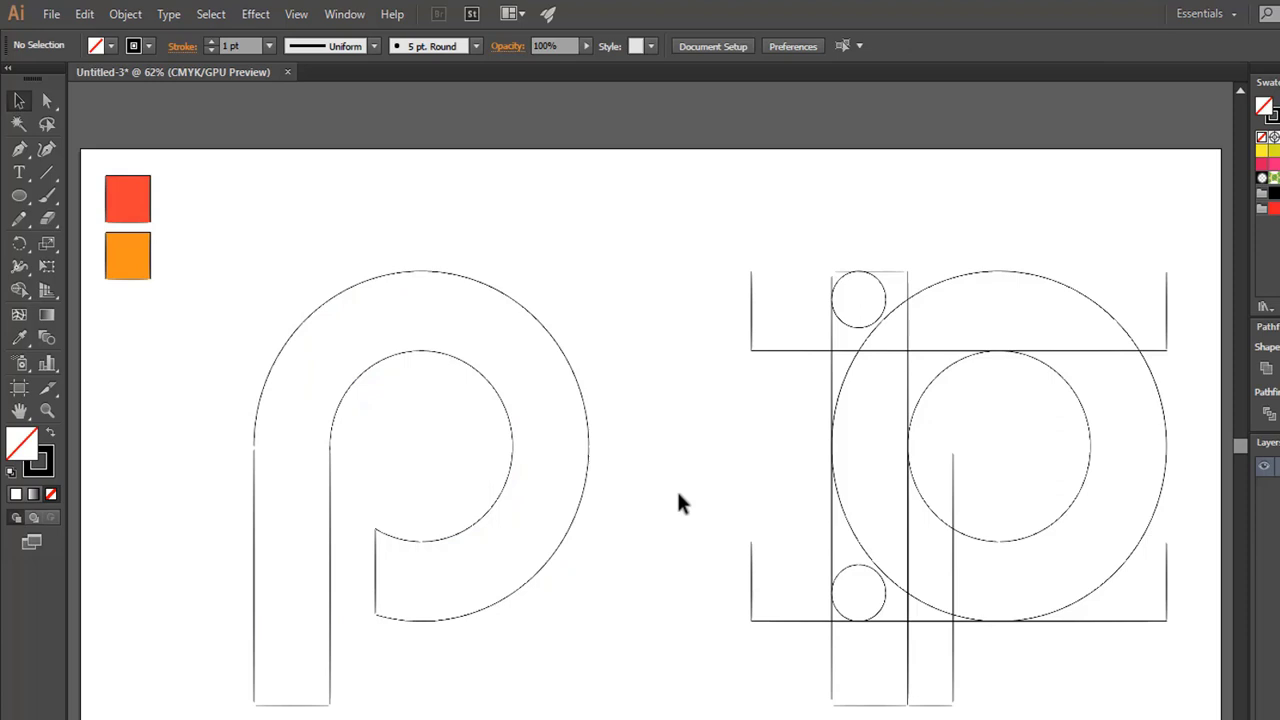
{"action": "left_click_drag", "start_coordinate": [706, 245], "coordinate": [1180, 700]}
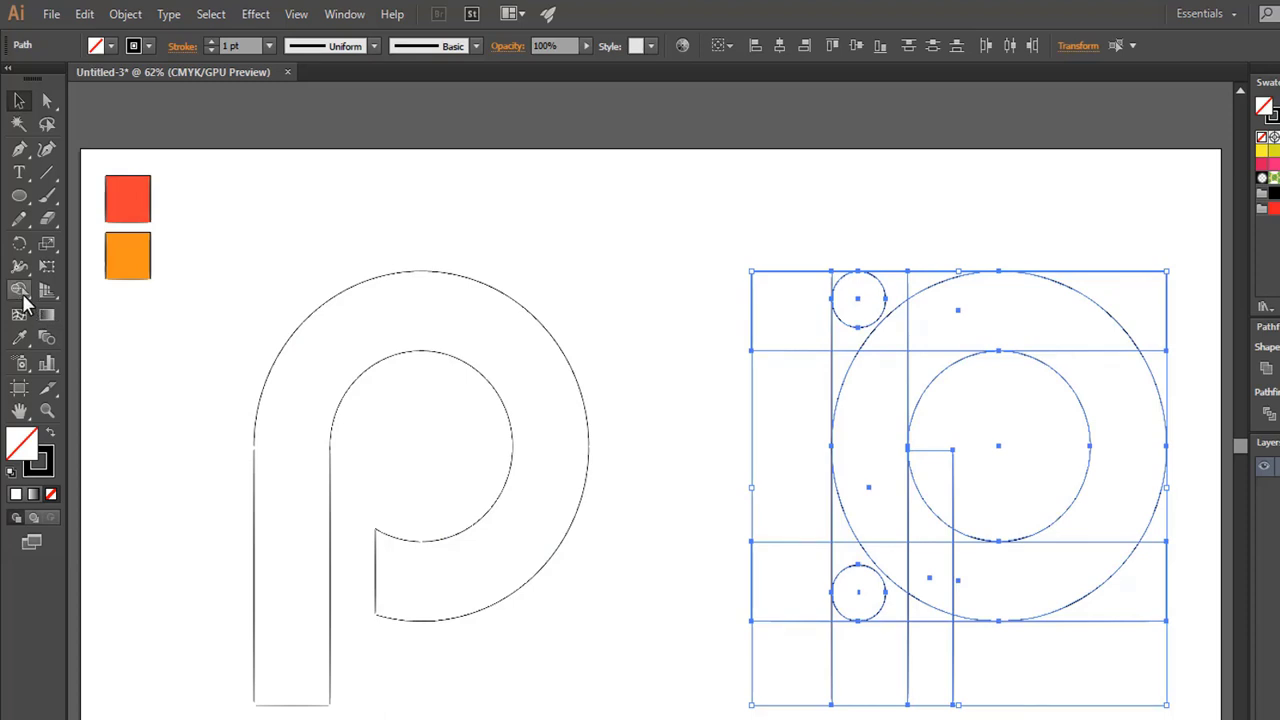
{"action": "left_click", "coordinate": [20, 298]}
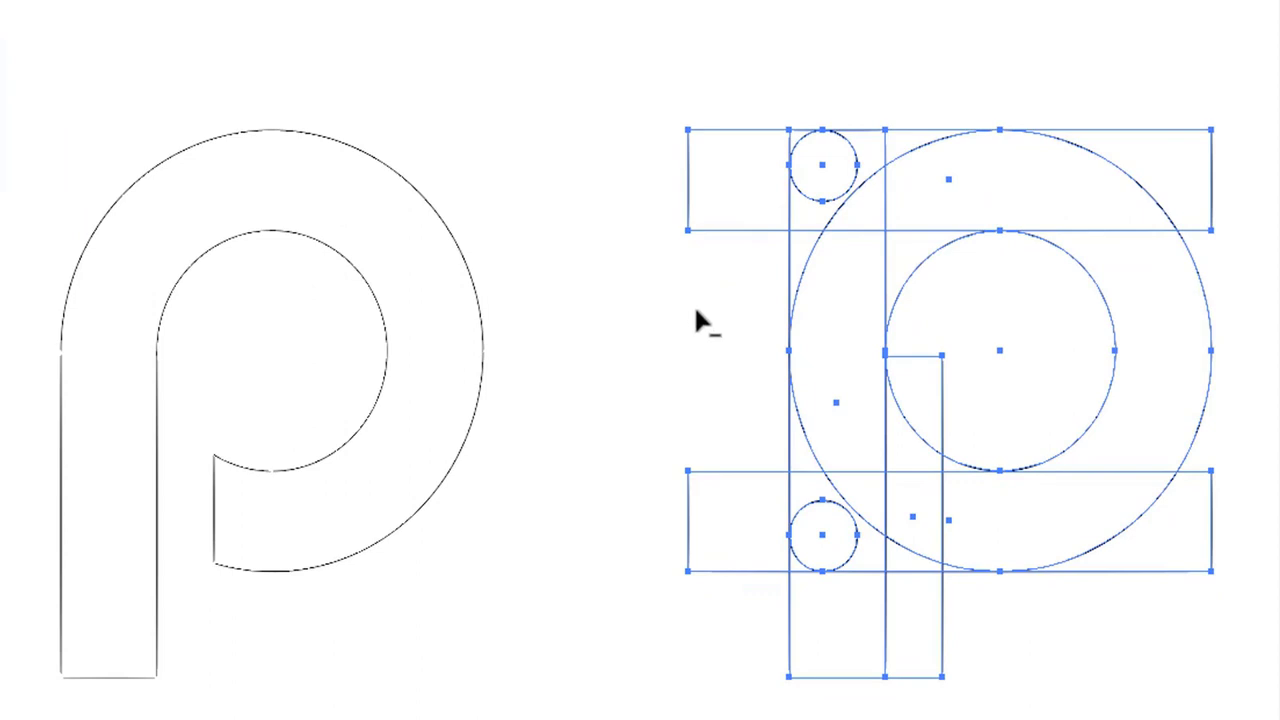
{"action": "left_click_drag", "start_coordinate": [697, 88], "coordinate": [718, 260]}
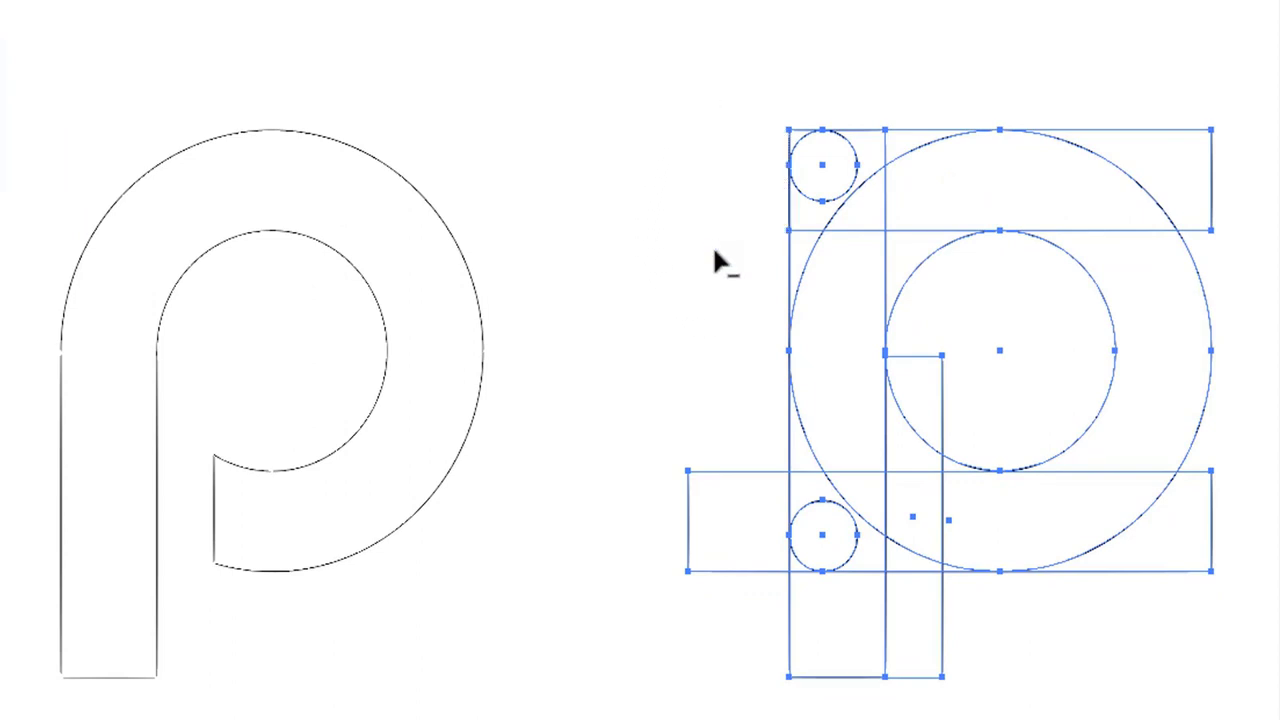
{"action": "left_click_drag", "start_coordinate": [719, 414], "coordinate": [723, 580]}
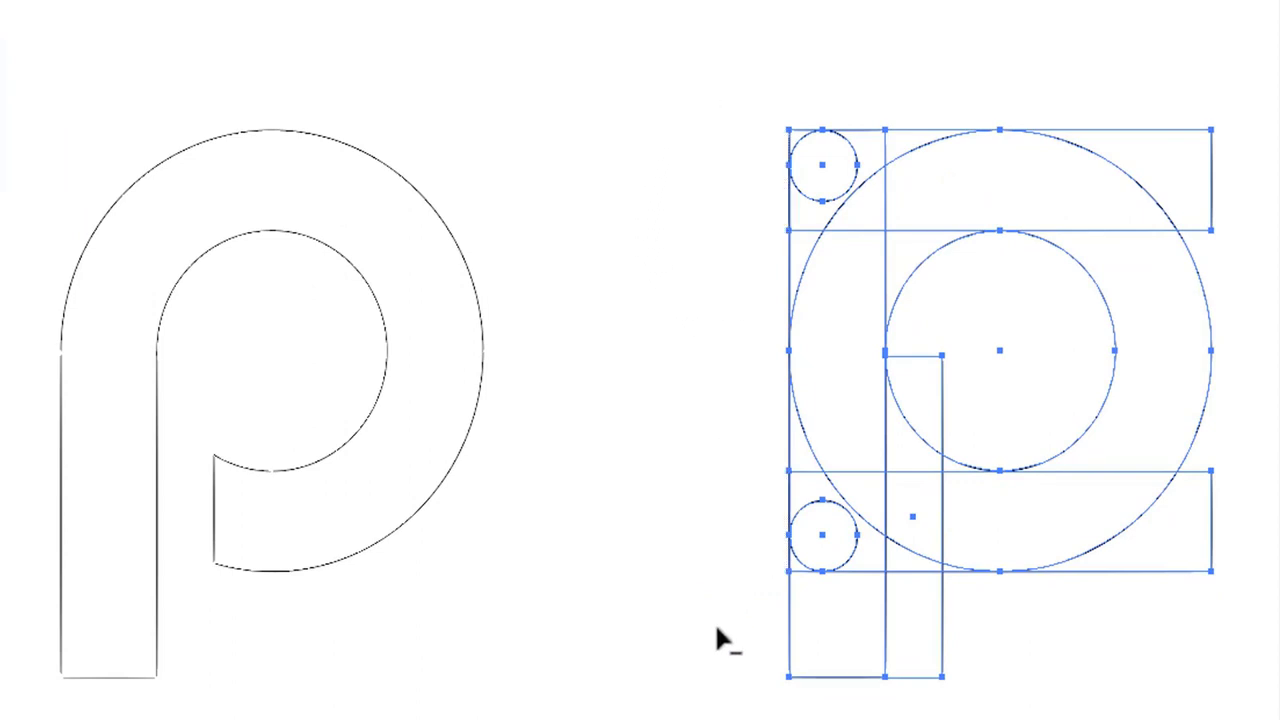
{"action": "left_click_drag", "start_coordinate": [748, 638], "coordinate": [984, 673]}
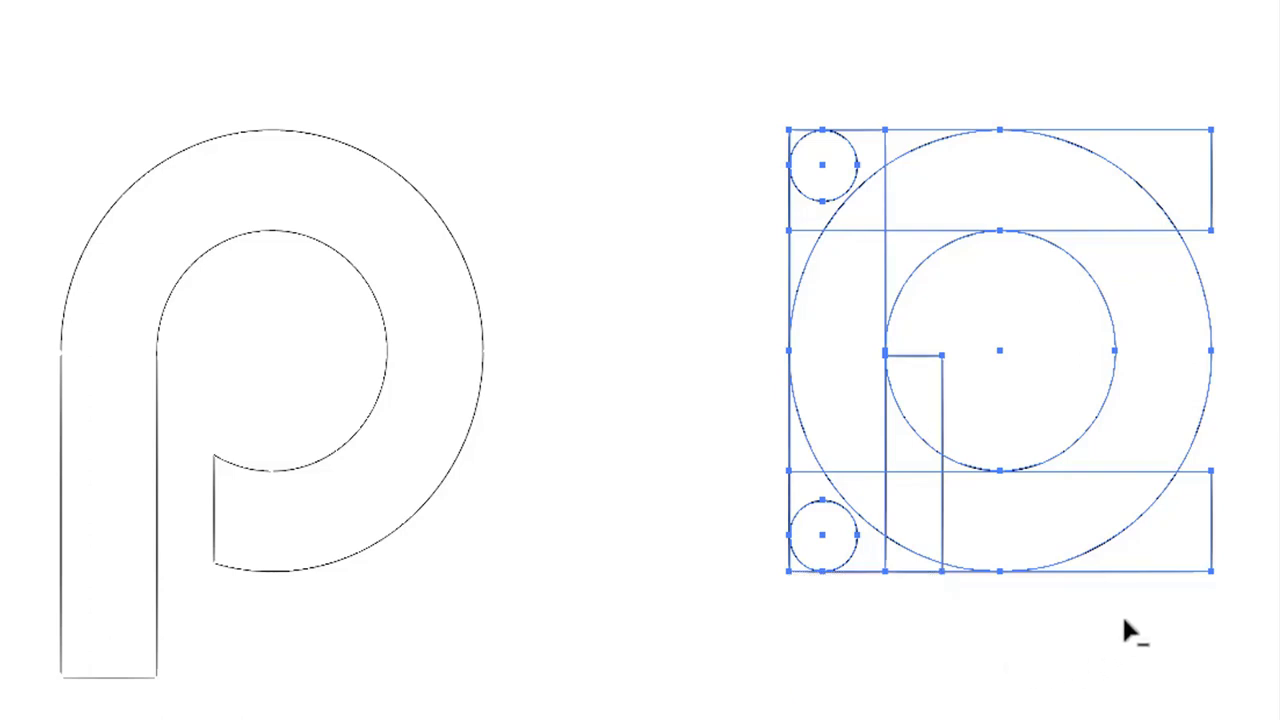
{"action": "mouse_move", "coordinate": [1138, 602]}
{"action": "left_mouse_down"}
{"action": "mouse_move", "coordinate": [1166, 556]}
{"action": "mouse_move", "coordinate": [1190, 545]}
{"action": "left_mouse_up"}
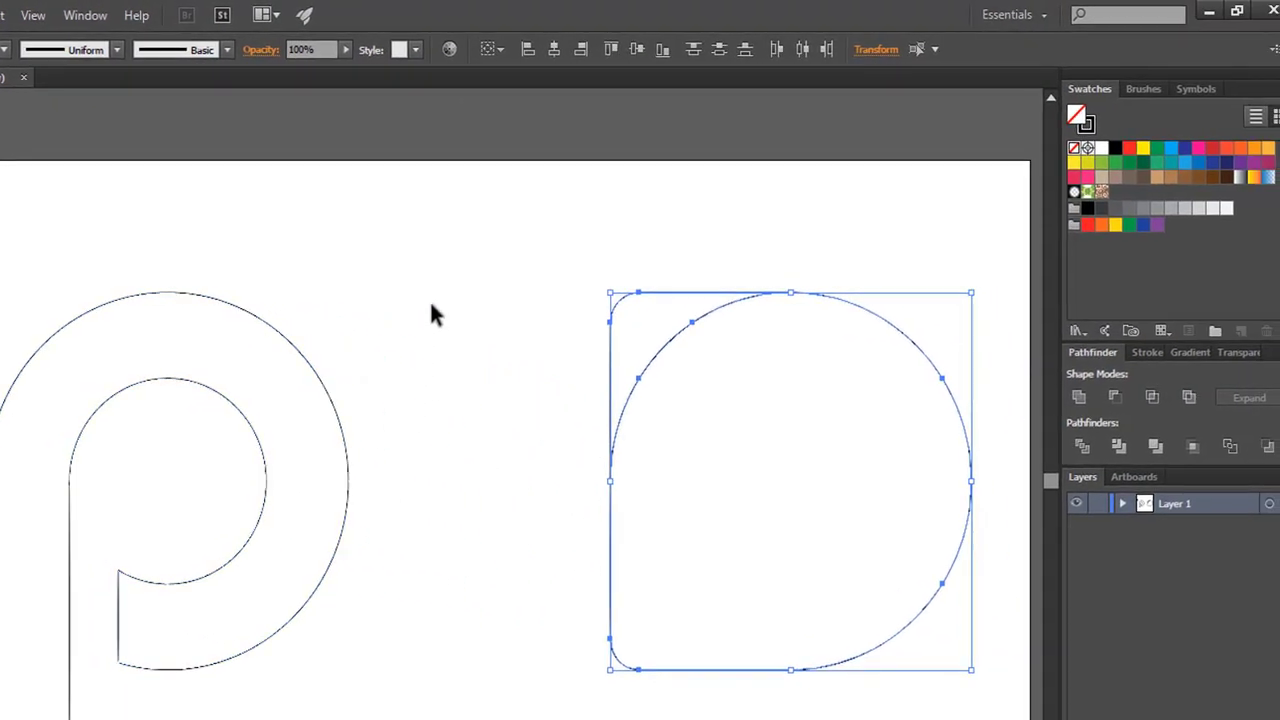
- Divide the right-hand shape with Pathfinder, ungroup the pieces, and select the D-shaped outline
{"action": "left_click_drag", "start_coordinate": [522, 241], "coordinate": [988, 716]}
{"action": "left_click", "coordinate": [84, 16]}
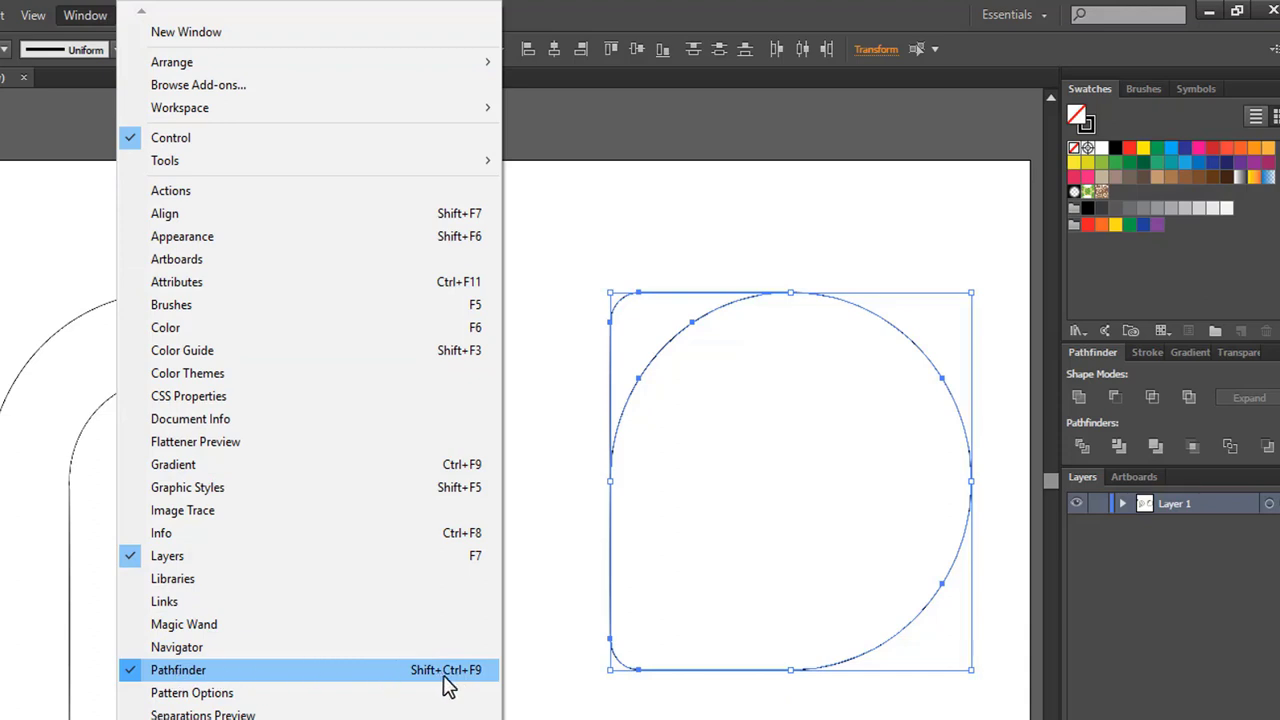
{"action": "left_click", "coordinate": [85, 15]}
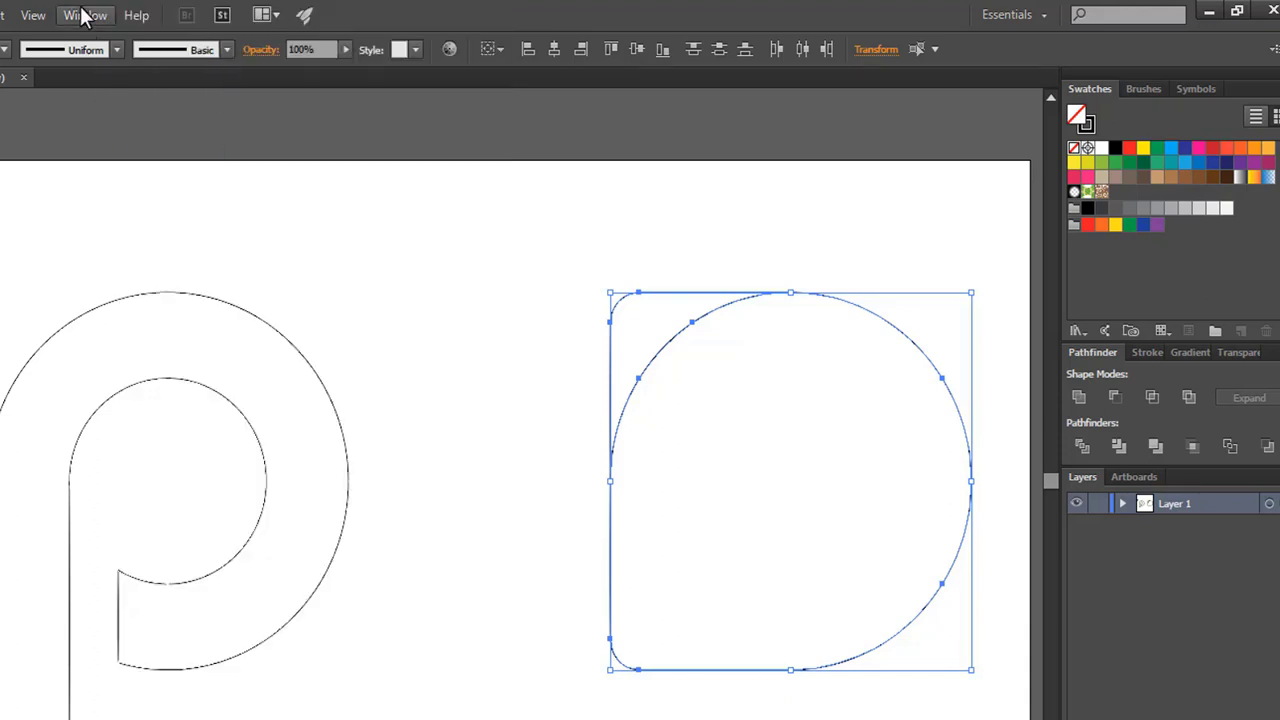
{"action": "left_click", "coordinate": [1079, 447]}
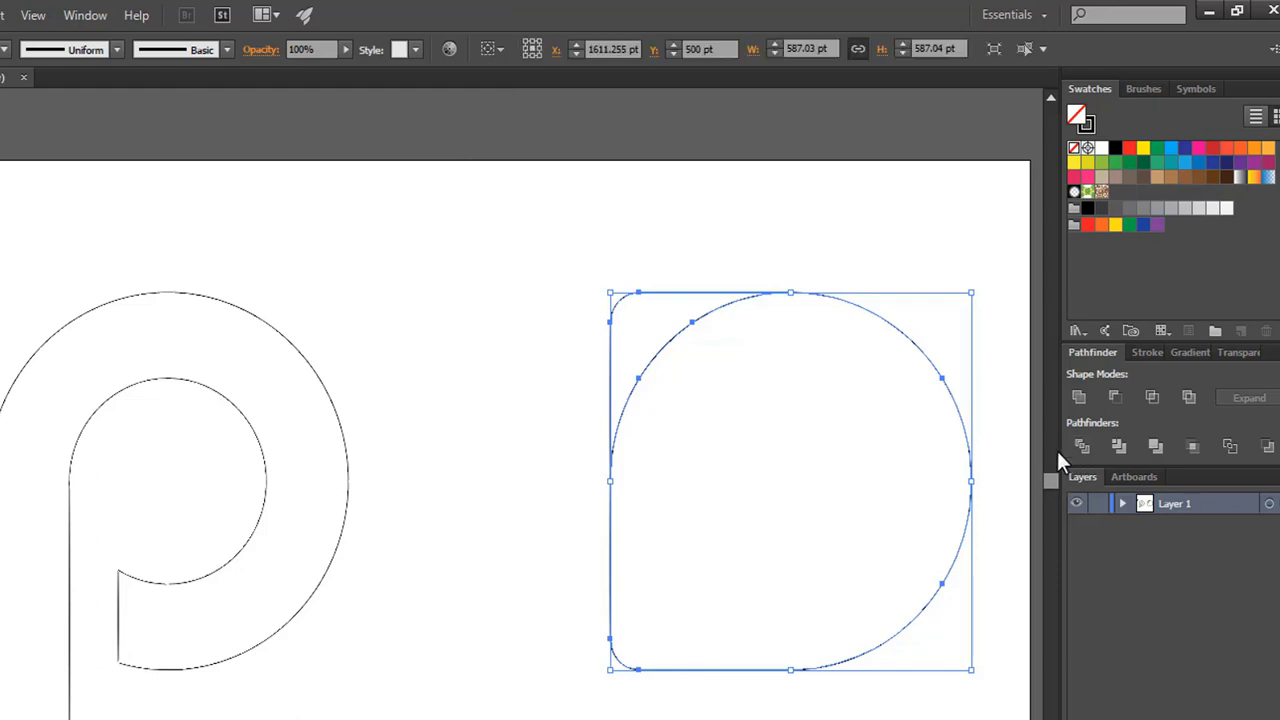
{"action": "right_click", "coordinate": [765, 427]}
{"action": "left_click", "coordinate": [808, 549]}
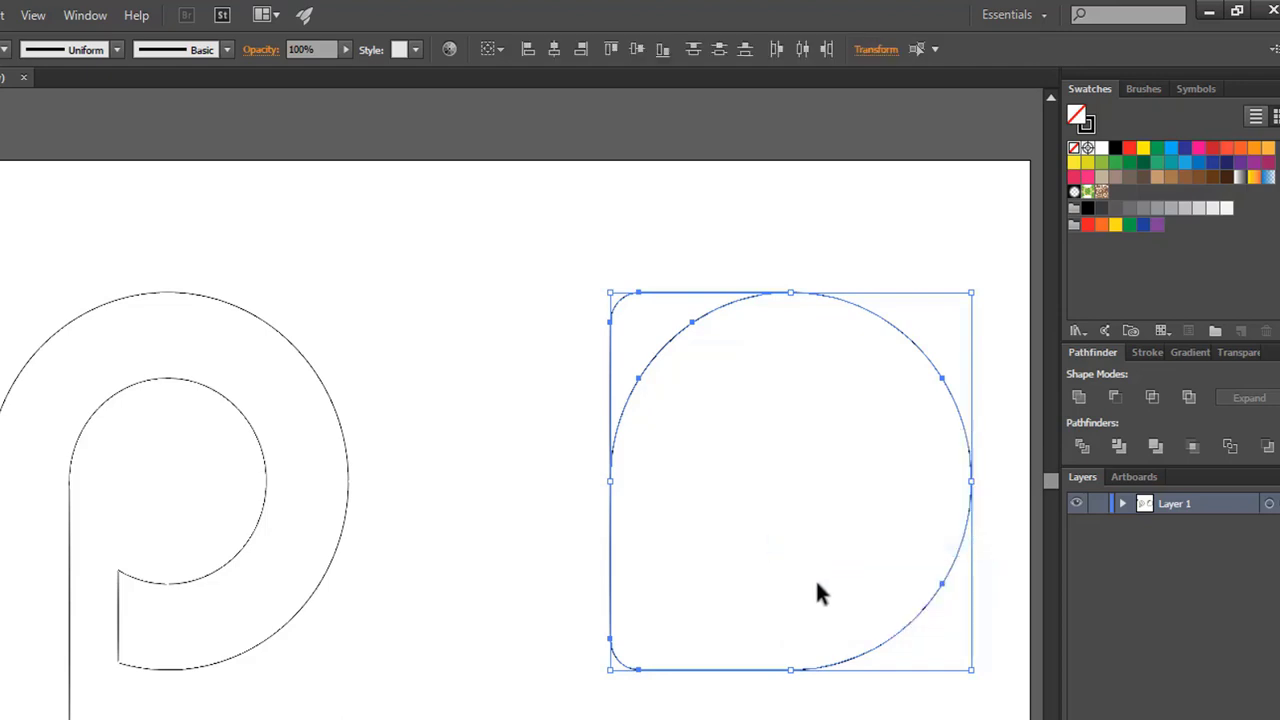
{"action": "left_click", "coordinate": [863, 710]}
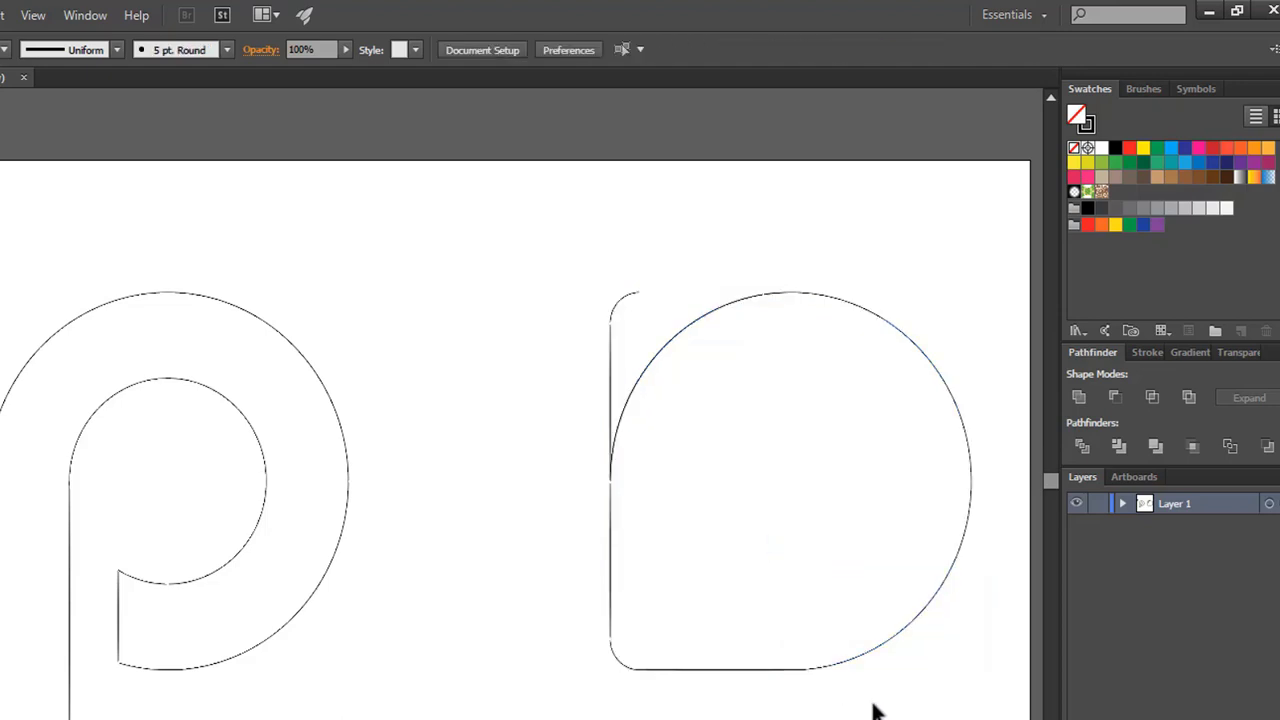
{"action": "left_click", "coordinate": [854, 634]}
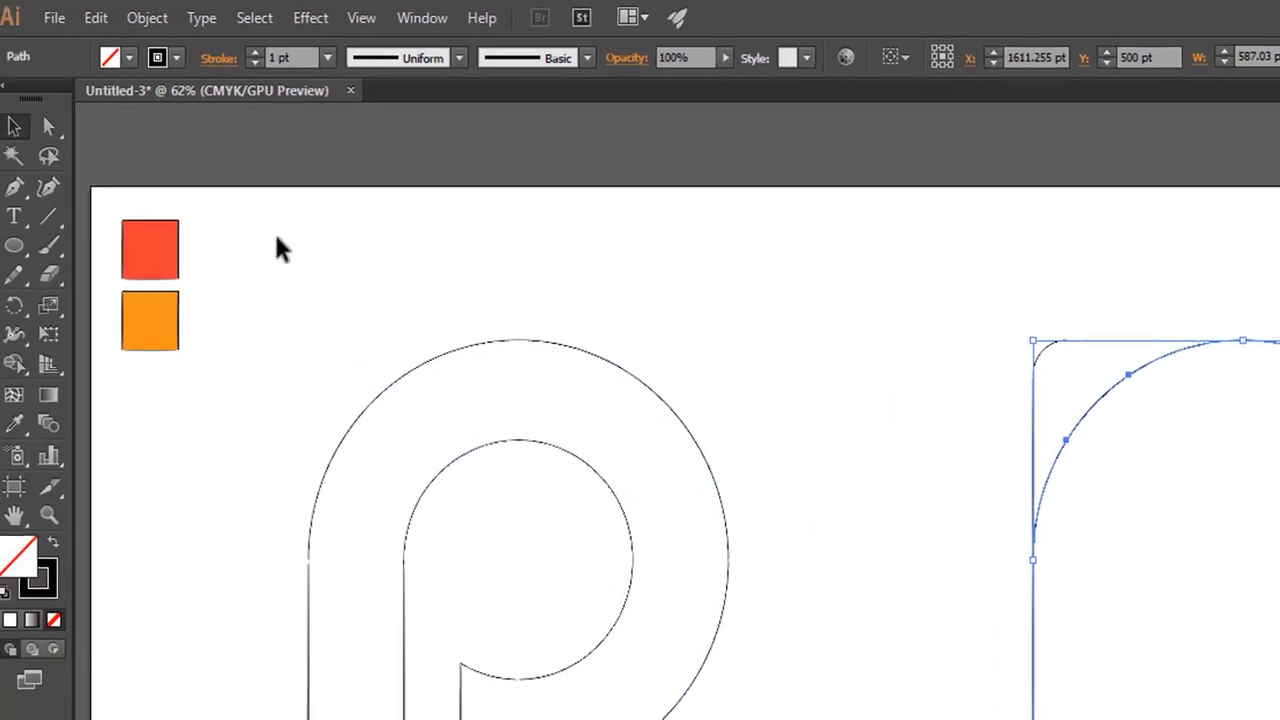
- Copy the D shape, paste it in front, and scale the copy up slightly to about 626 pt
{"action": "left_click", "coordinate": [107, 17]}
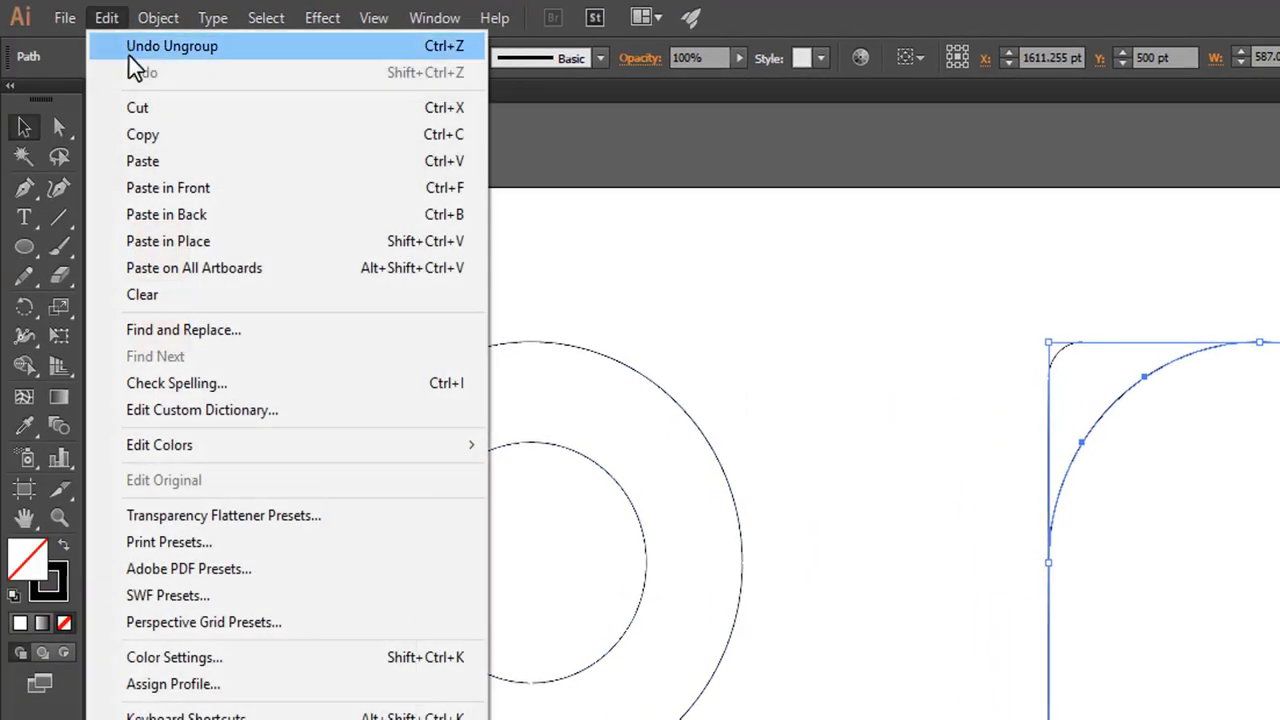
{"action": "left_click", "coordinate": [152, 141]}
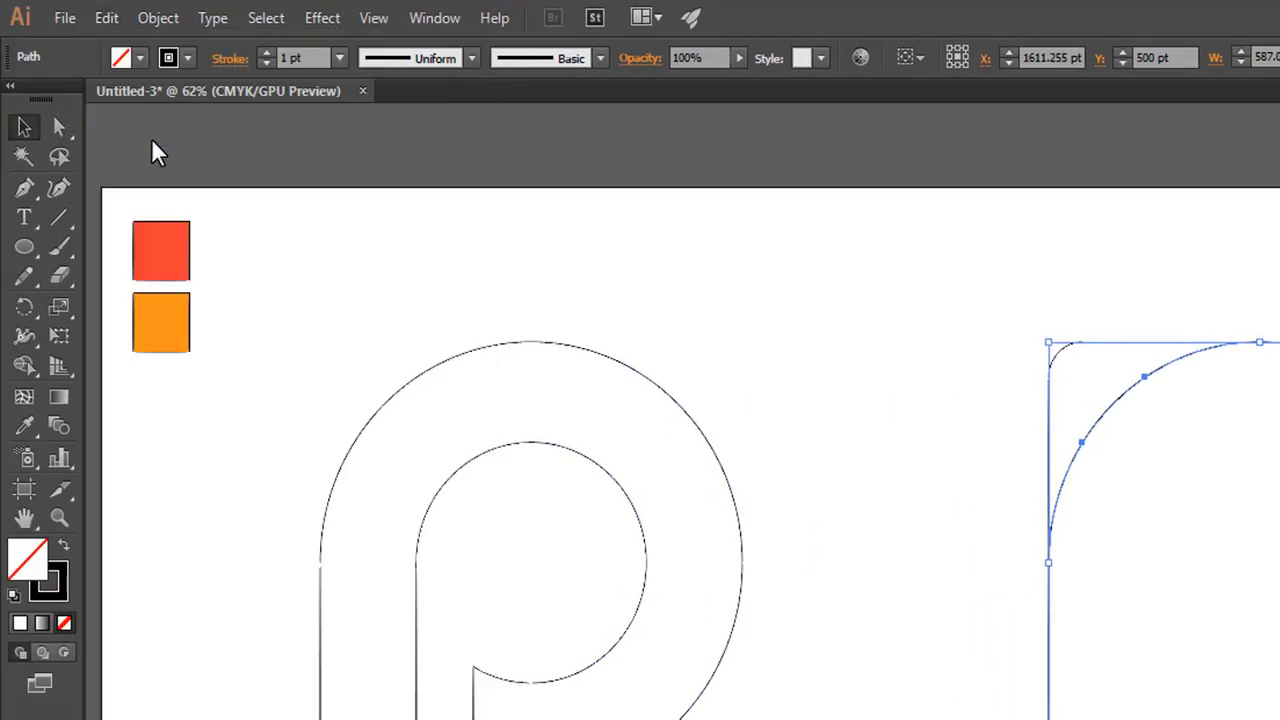
{"action": "left_click", "coordinate": [106, 18]}
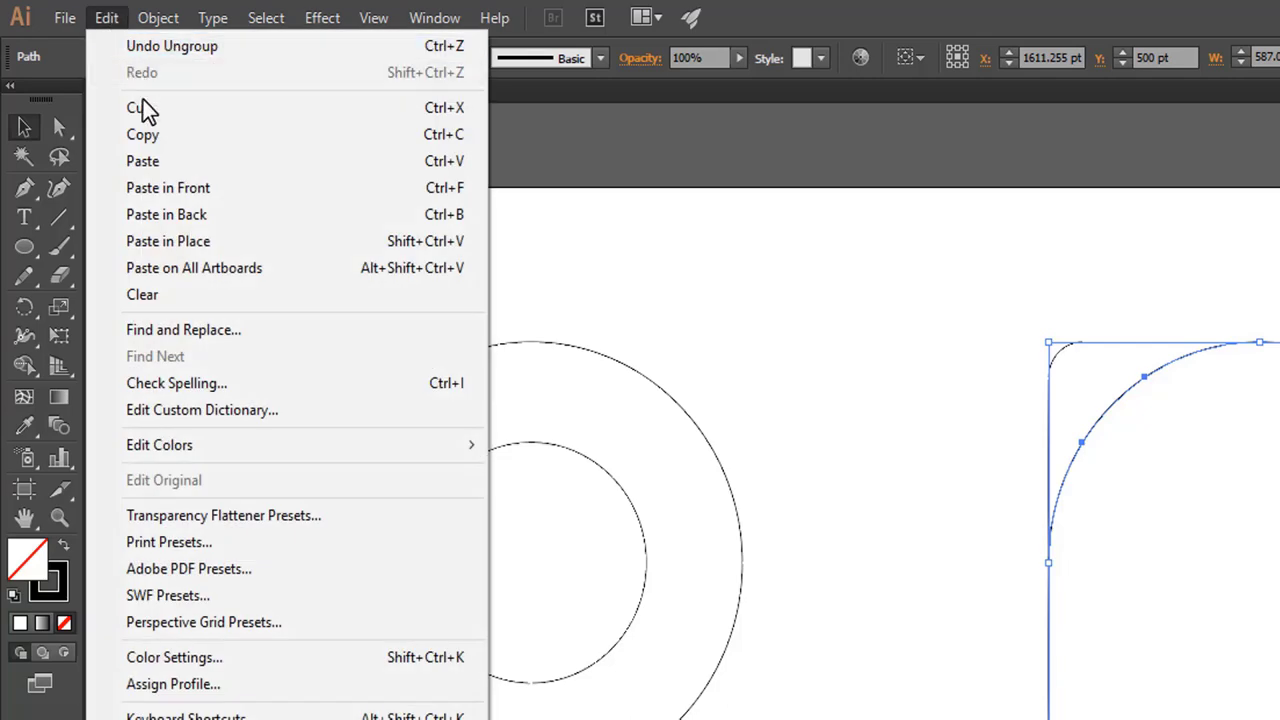
{"action": "left_click", "coordinate": [156, 186]}
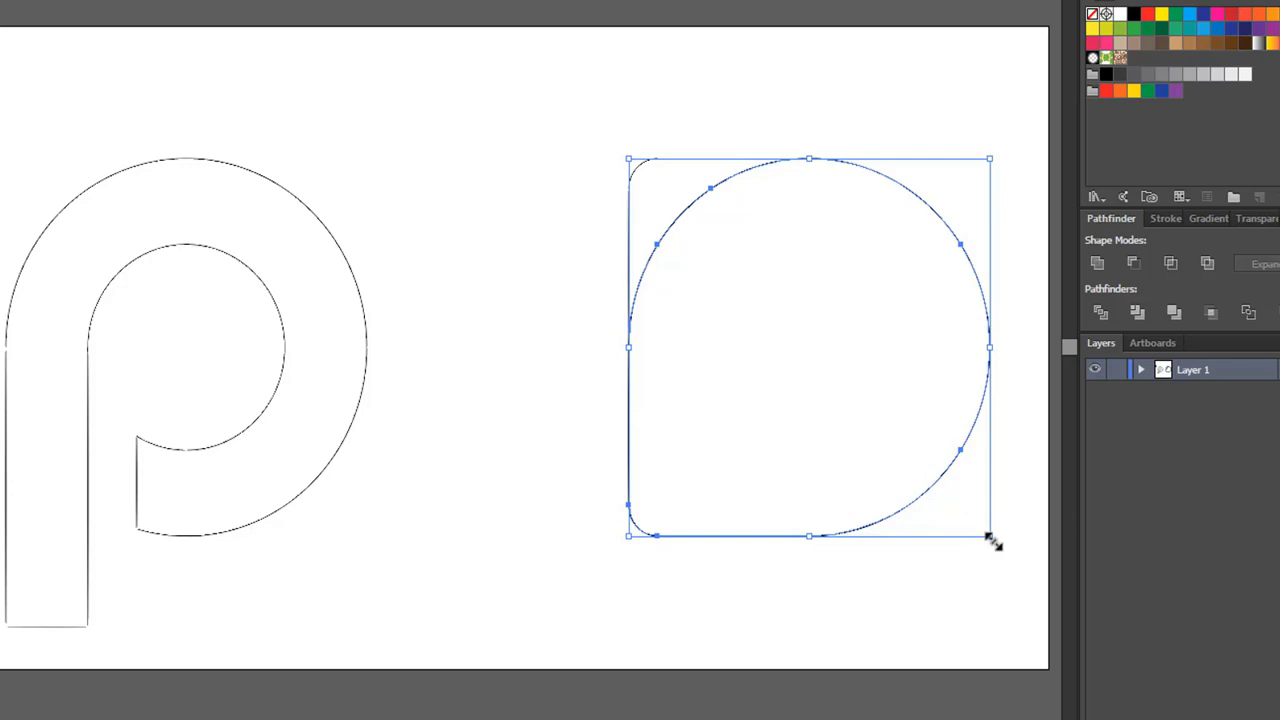
{"action": "left_click_drag", "start_coordinate": [992, 540], "coordinate": [1010, 550]}
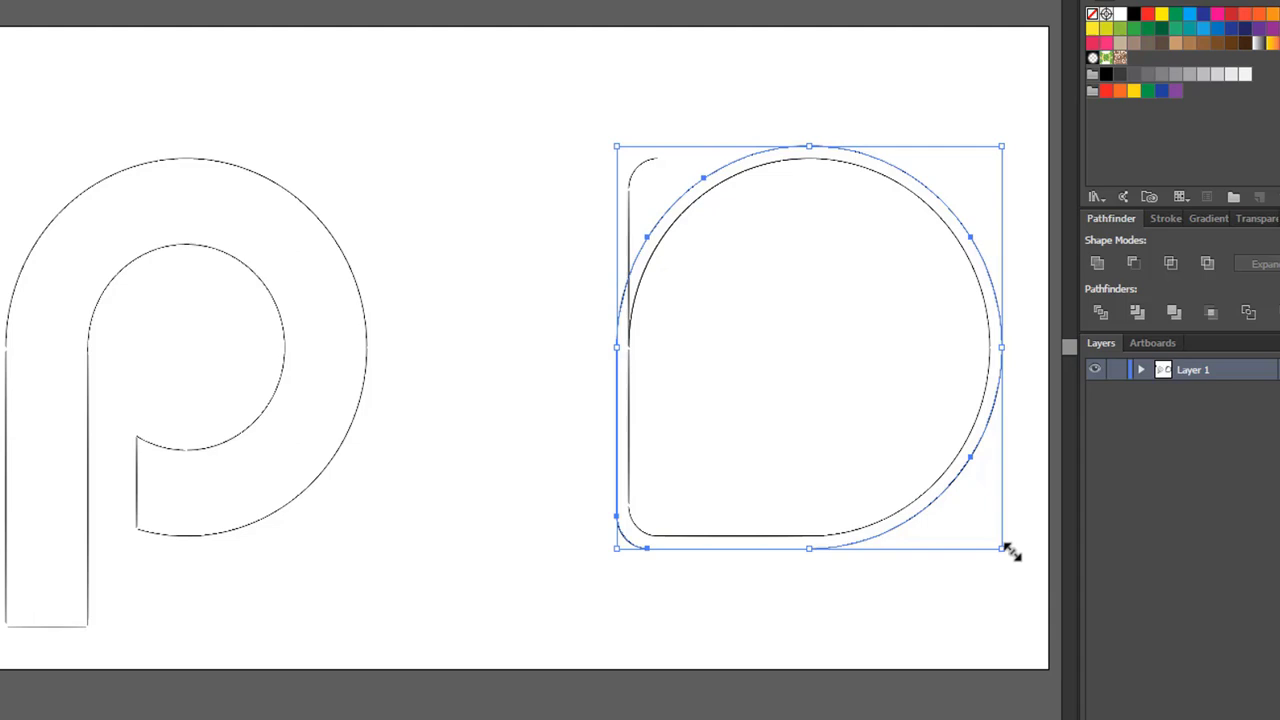
{"action": "left_click", "coordinate": [972, 592]}
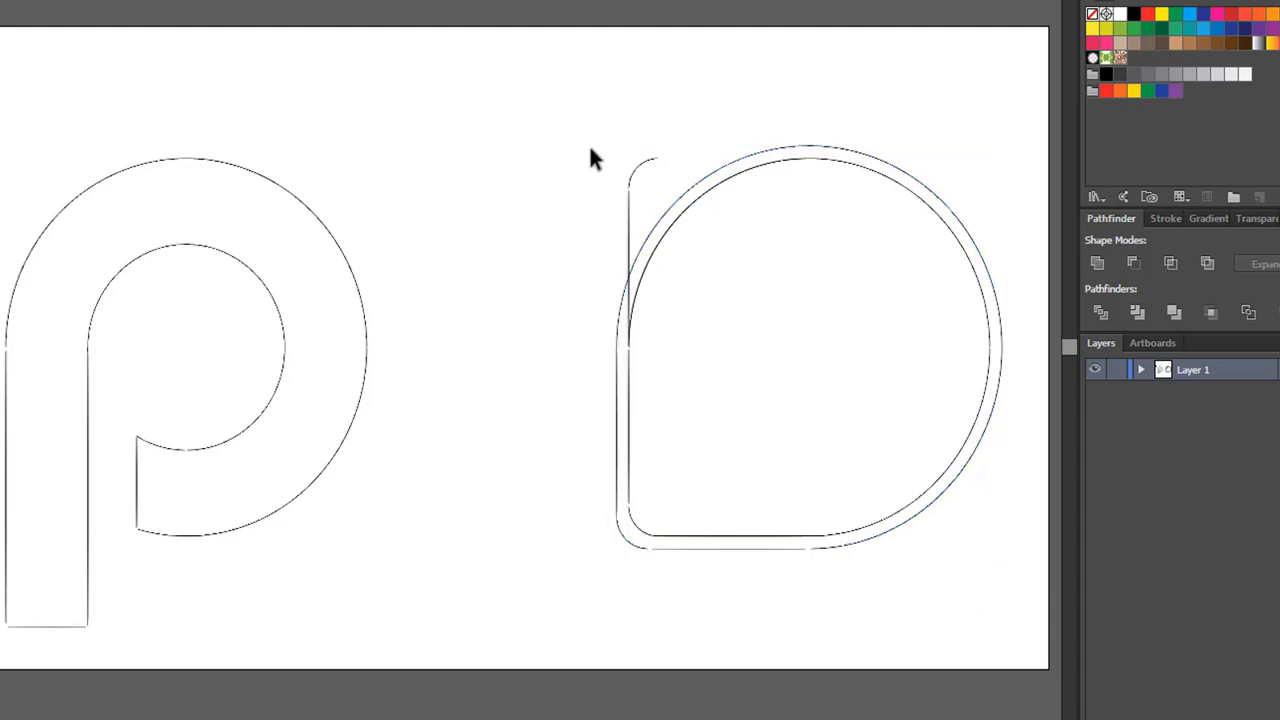
- Use Shape Builder to delete the ring between the two D outlines and the top-left sliver
{"action": "left_click_drag", "start_coordinate": [669, 252], "coordinate": [972, 572]}
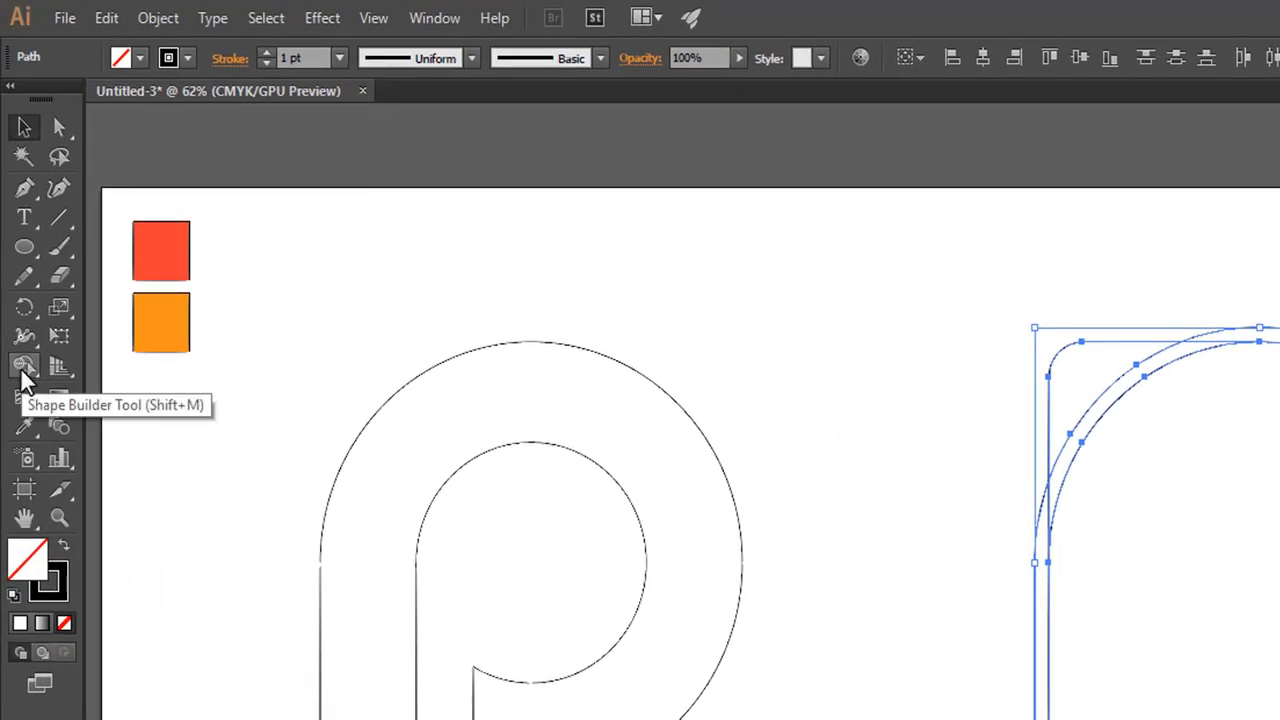
{"action": "left_click", "coordinate": [24, 368]}
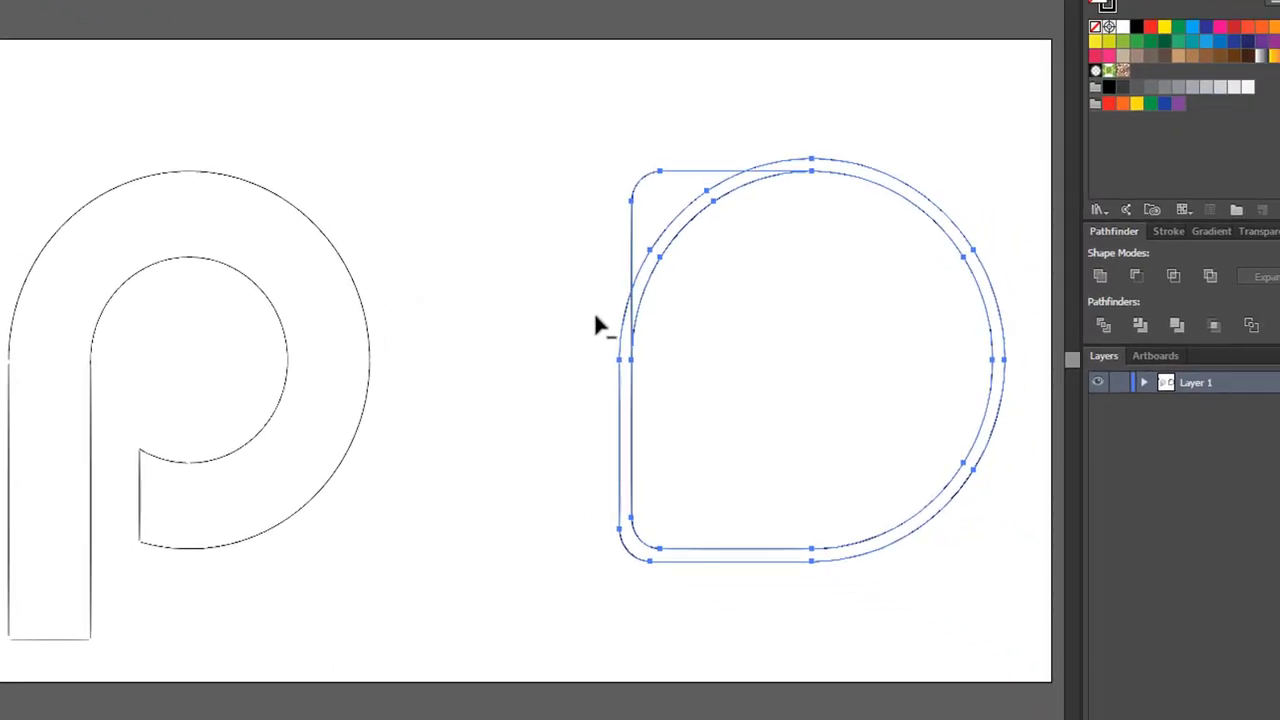
{"action": "left_click_drag", "start_coordinate": [620, 345], "coordinate": [620, 352]}
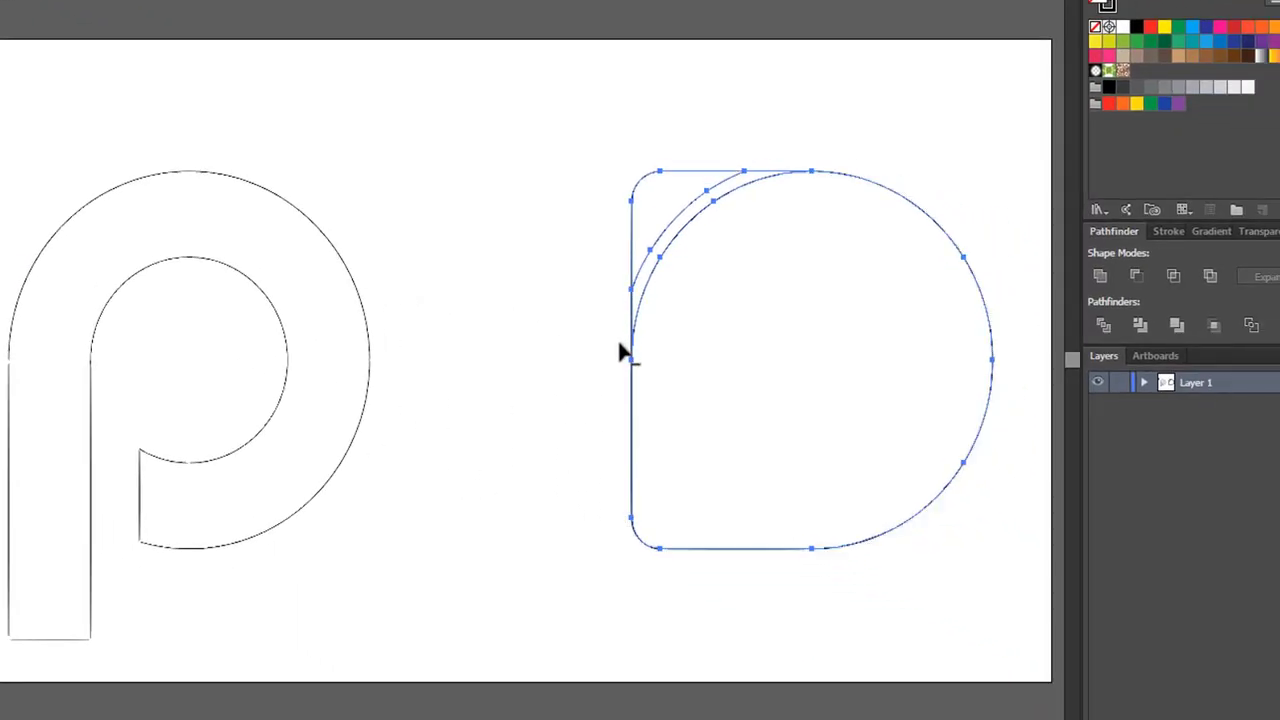
{"action": "left_click", "coordinate": [635, 307], "text": "alt"}
{"action": "key", "text": "v"}
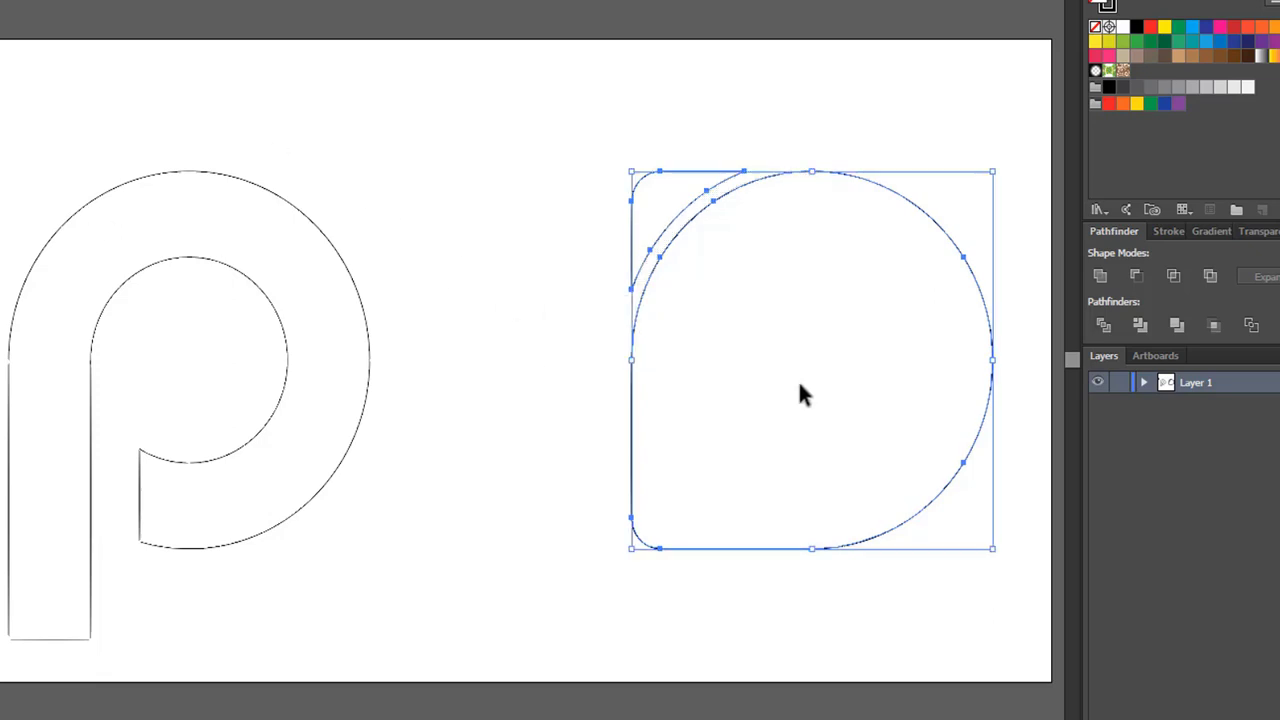
- Drag the extra top <Path> in Layer 1 to the Layers panel trash
{"action": "left_click", "coordinate": [1143, 382]}
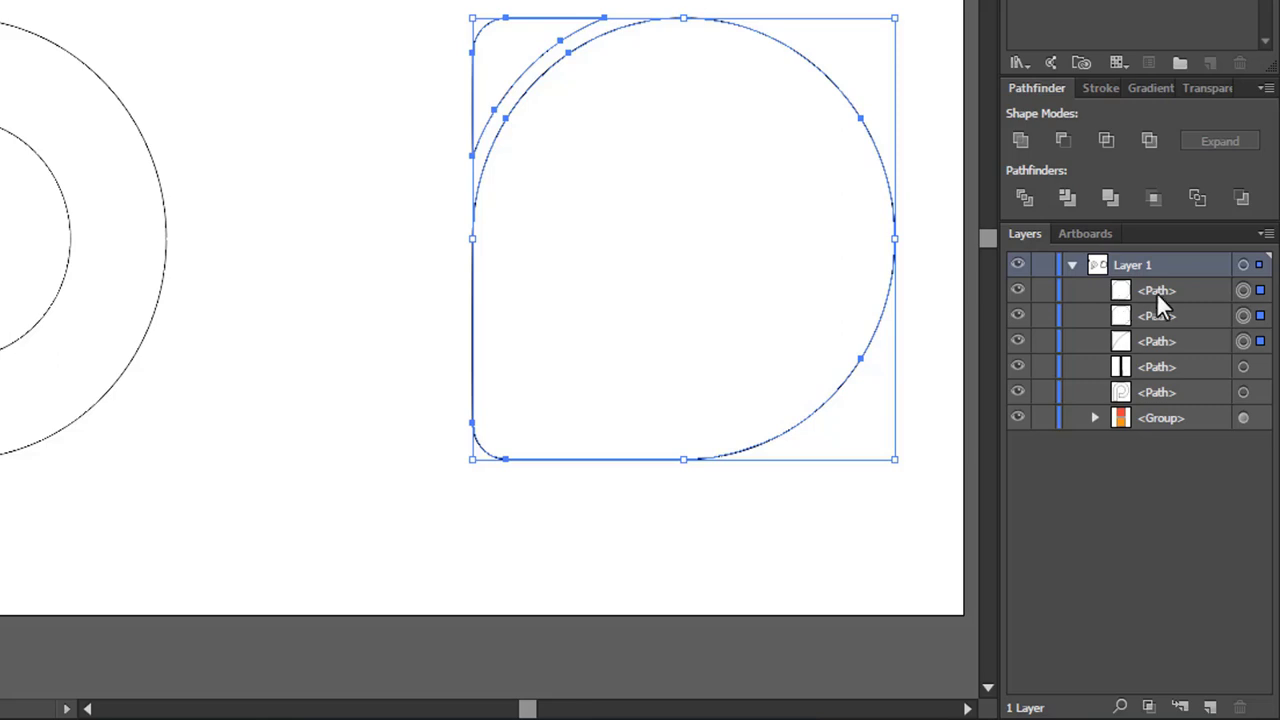
{"action": "left_click_drag", "start_coordinate": [1184, 288], "coordinate": [1240, 706]}
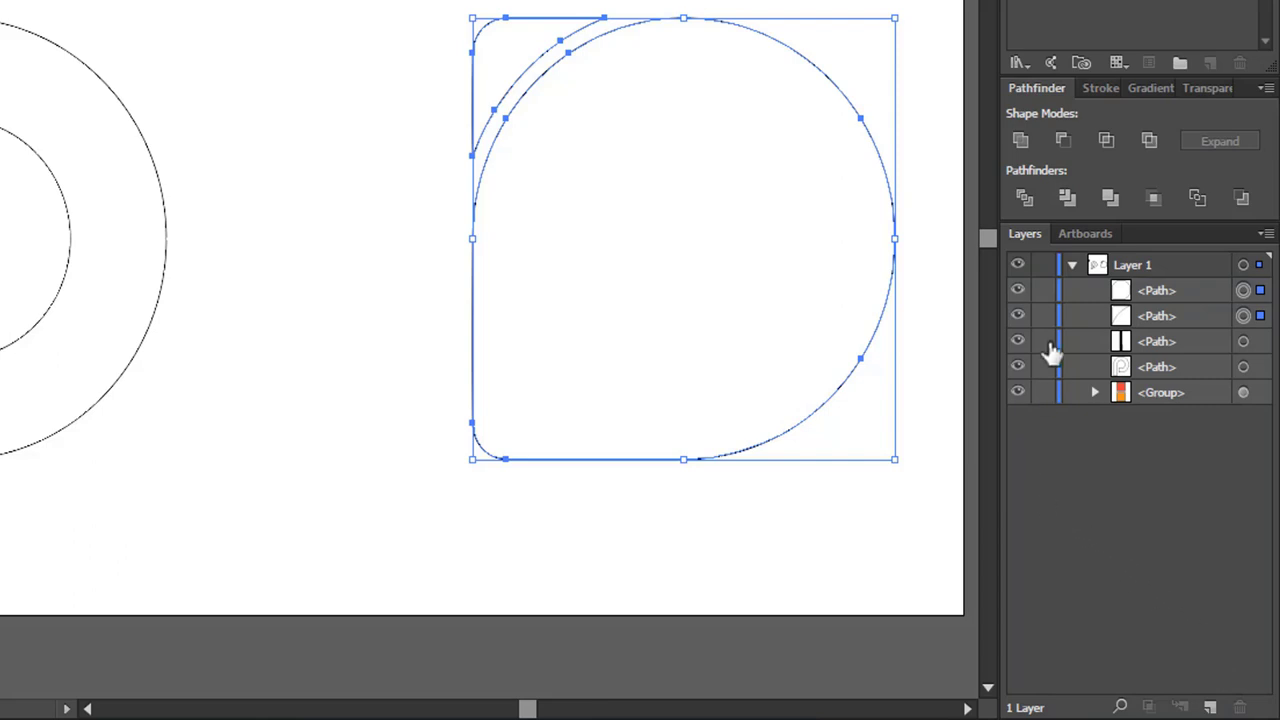
{"action": "left_click", "coordinate": [1072, 264]}
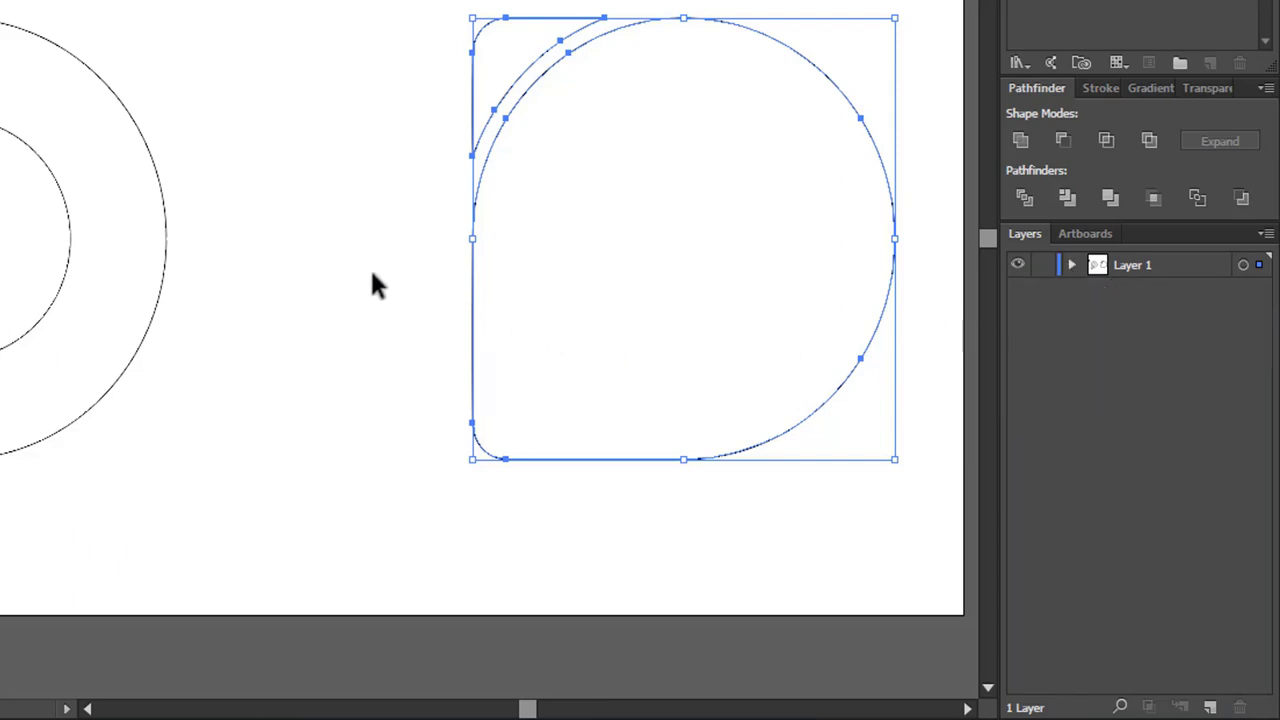
- Fill the small top-left corner piece with the eyedropped red swatch and set its stroke to None
{"action": "left_click", "coordinate": [423, 140]}
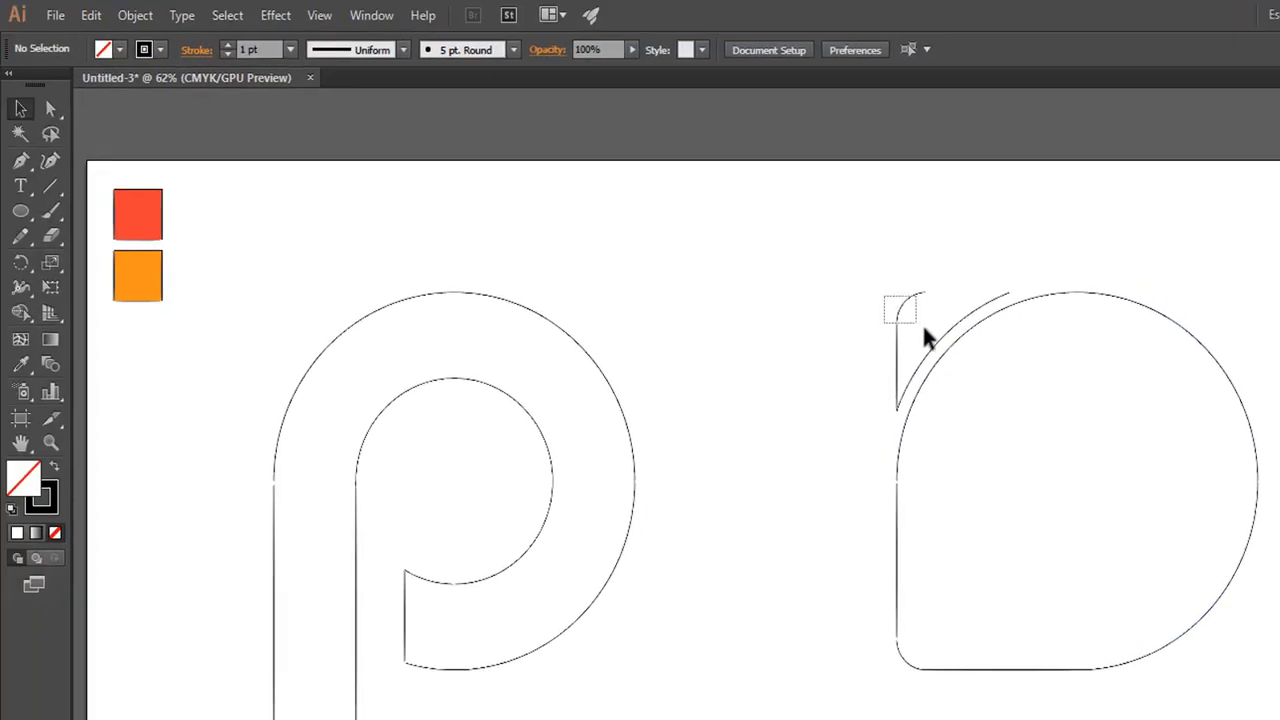
{"action": "left_click_drag", "start_coordinate": [926, 350], "coordinate": [929, 357]}
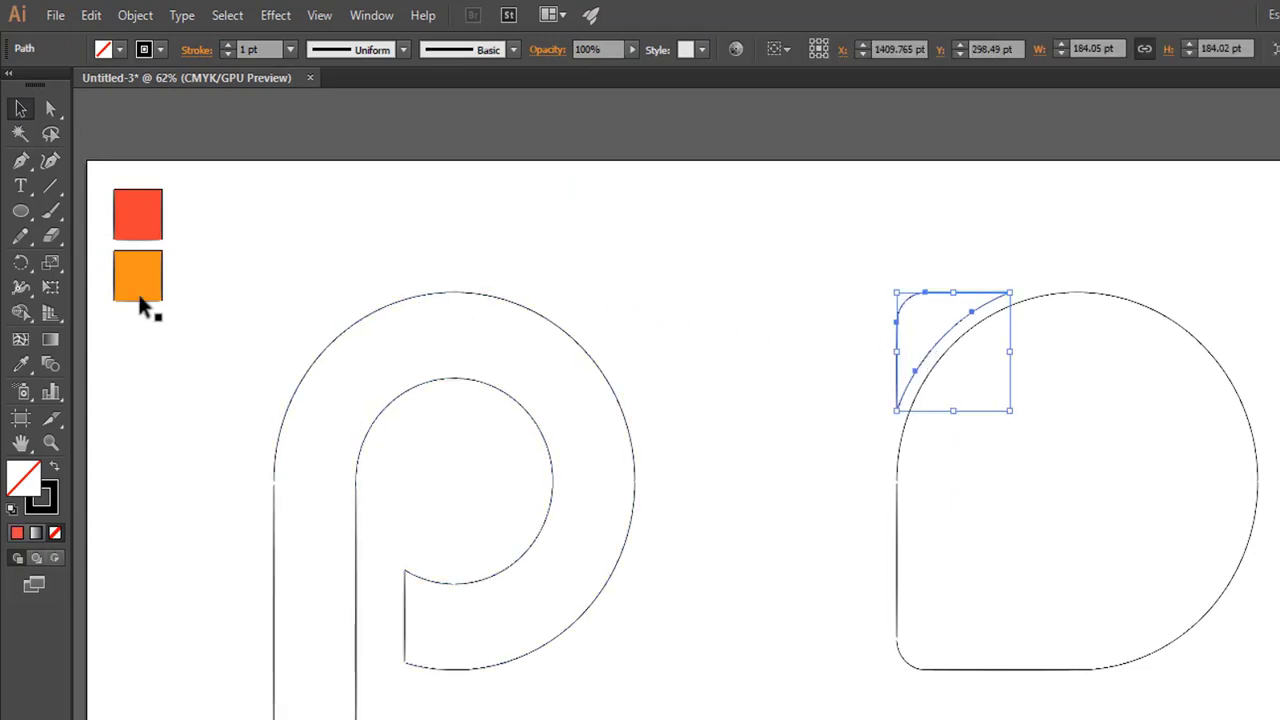
{"action": "left_click", "coordinate": [21, 364]}
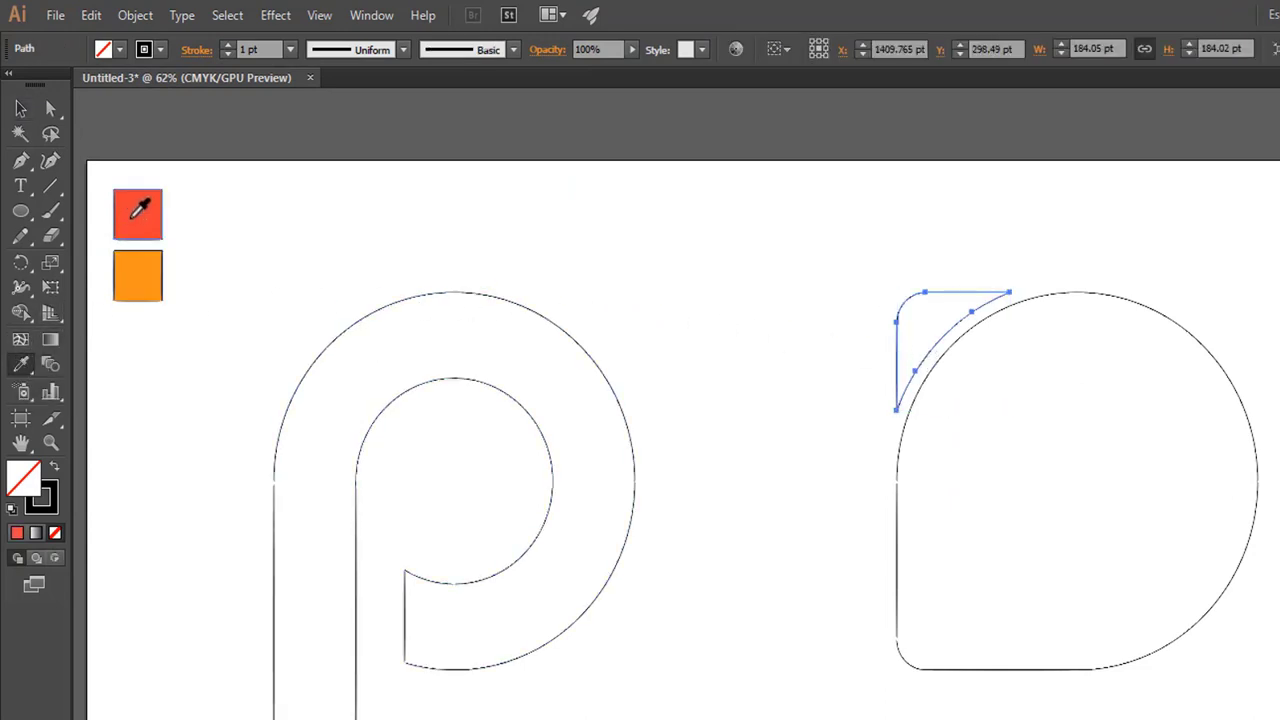
{"action": "left_click", "coordinate": [132, 215]}
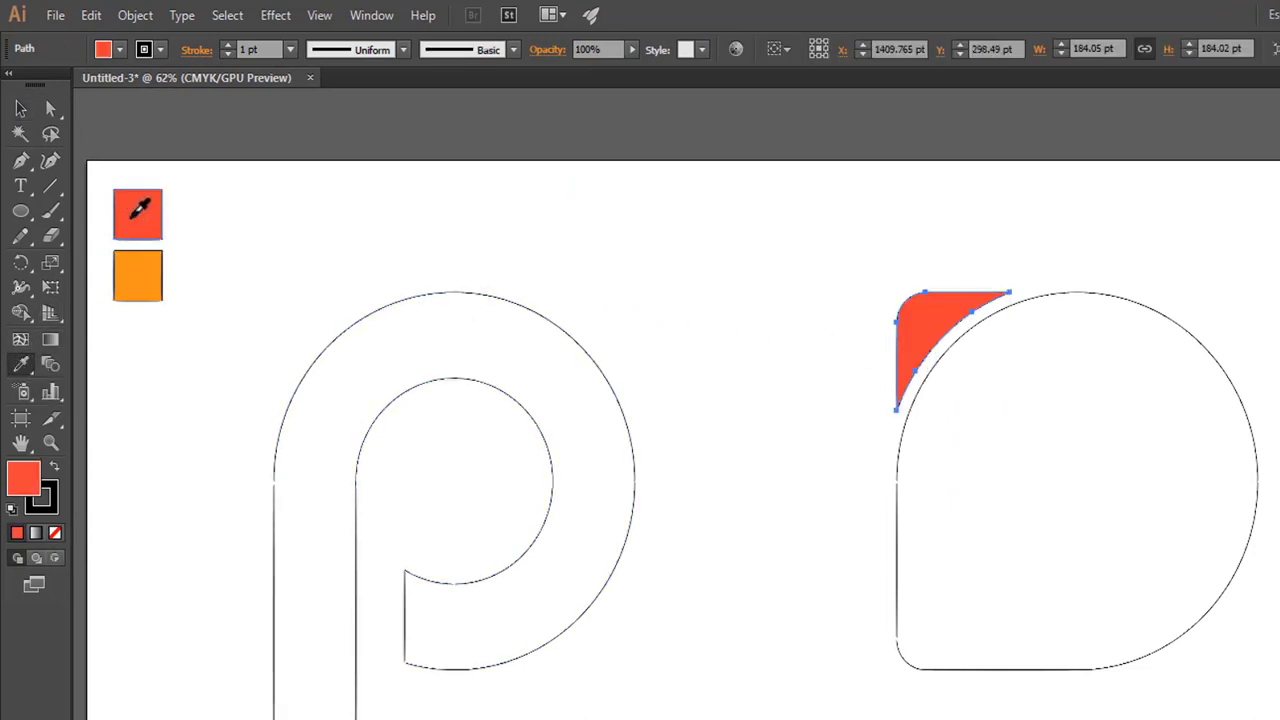
{"action": "left_click", "coordinate": [160, 51]}
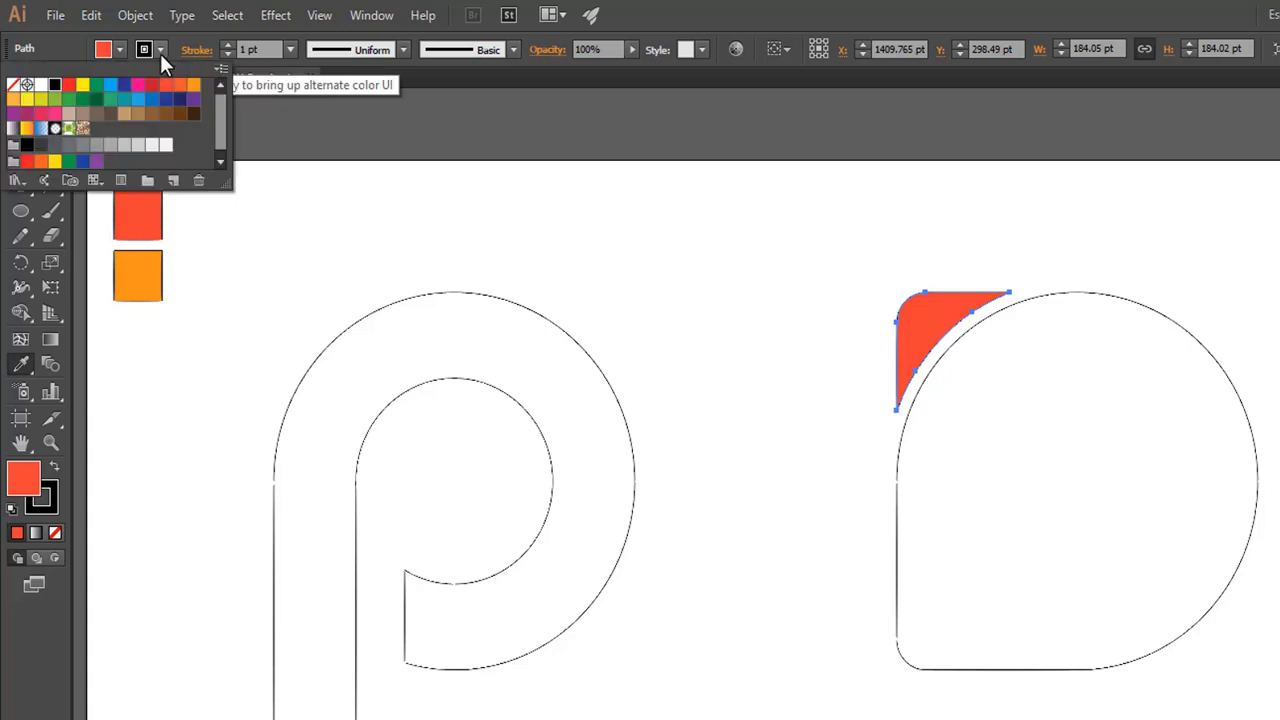
{"action": "left_click", "coordinate": [13, 85]}
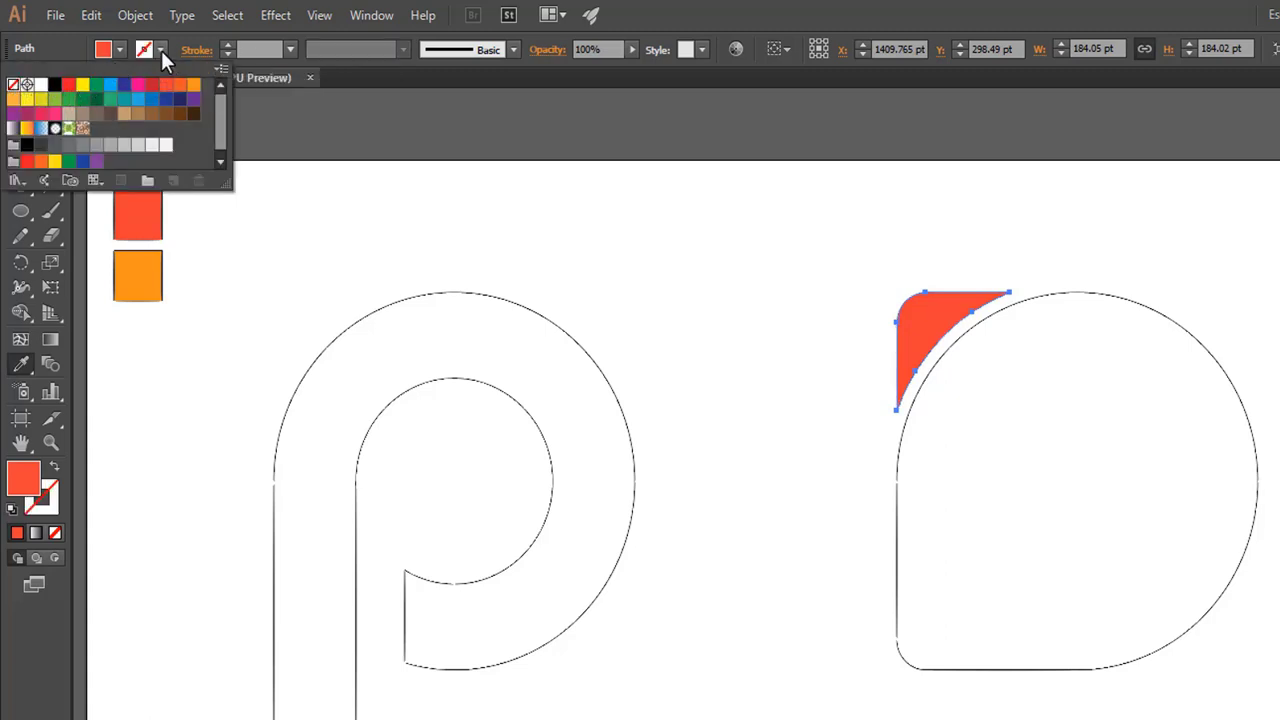
{"action": "left_click", "coordinate": [161, 50]}
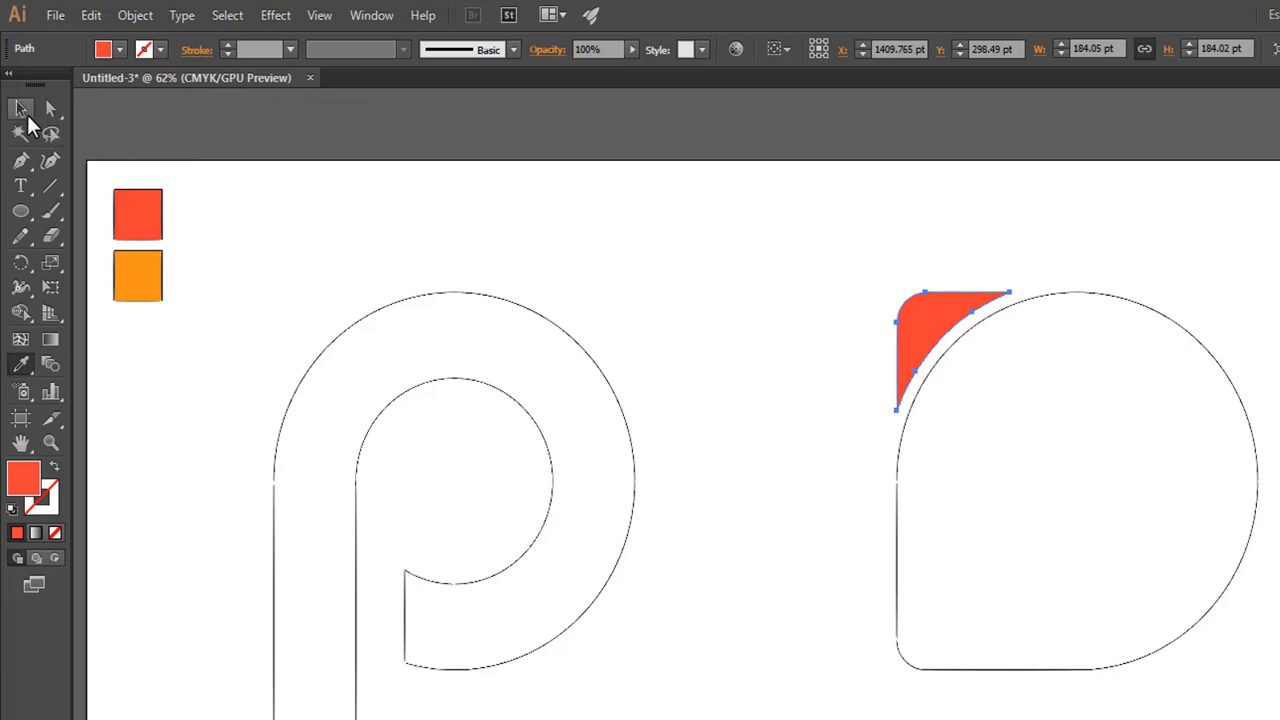
{"action": "left_click", "coordinate": [26, 114]}
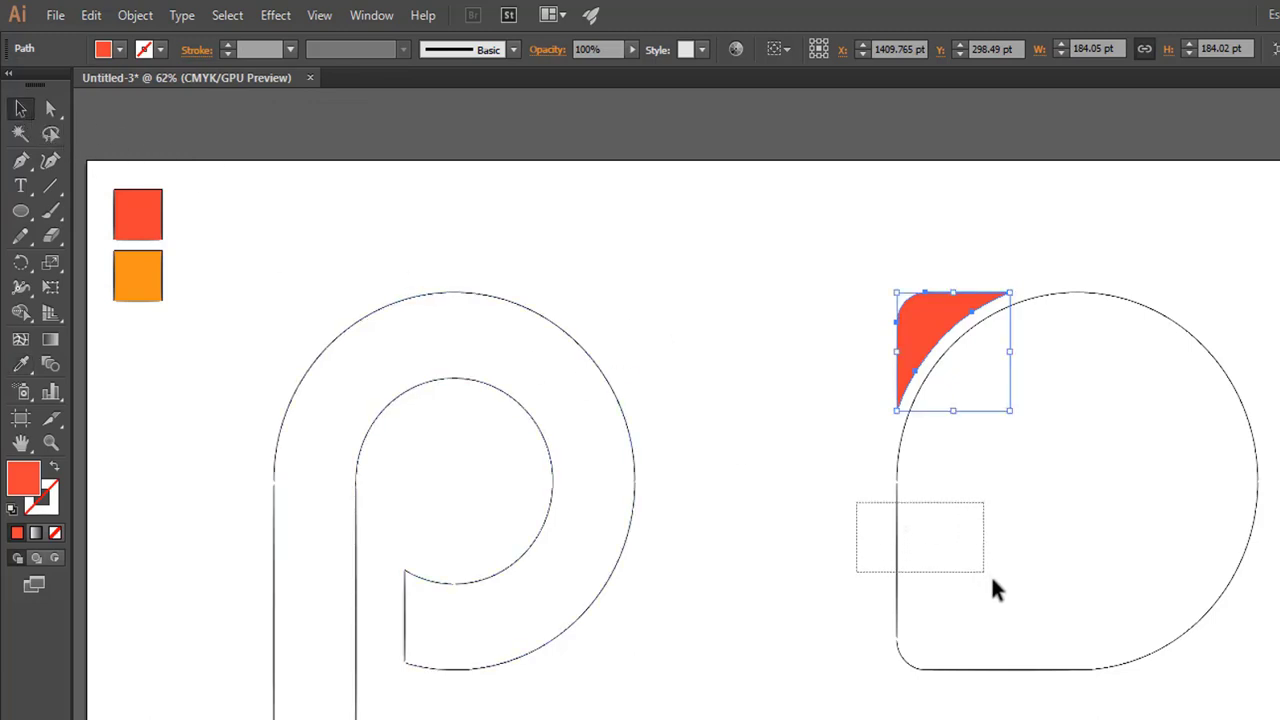
- Fill the large D shape with the eyedropped orange swatch and set its stroke to None
{"action": "left_click_drag", "start_coordinate": [992, 580], "coordinate": [997, 583]}
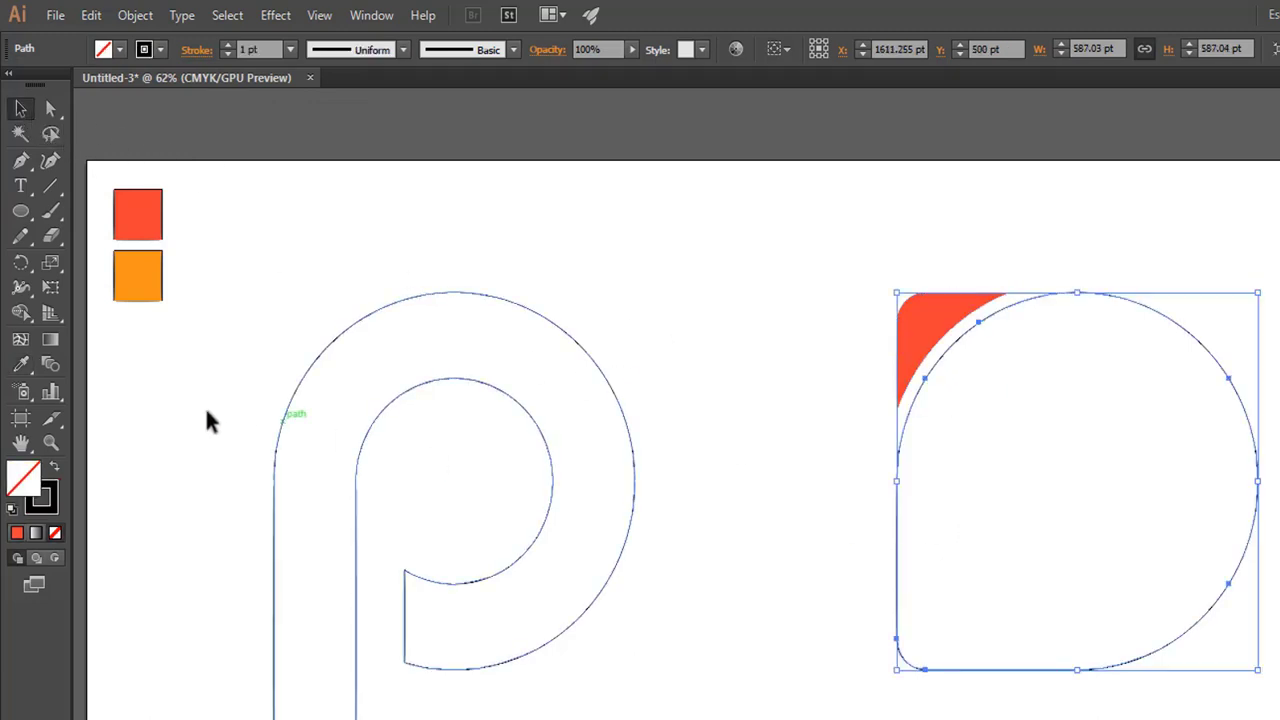
{"action": "left_click", "coordinate": [24, 368]}
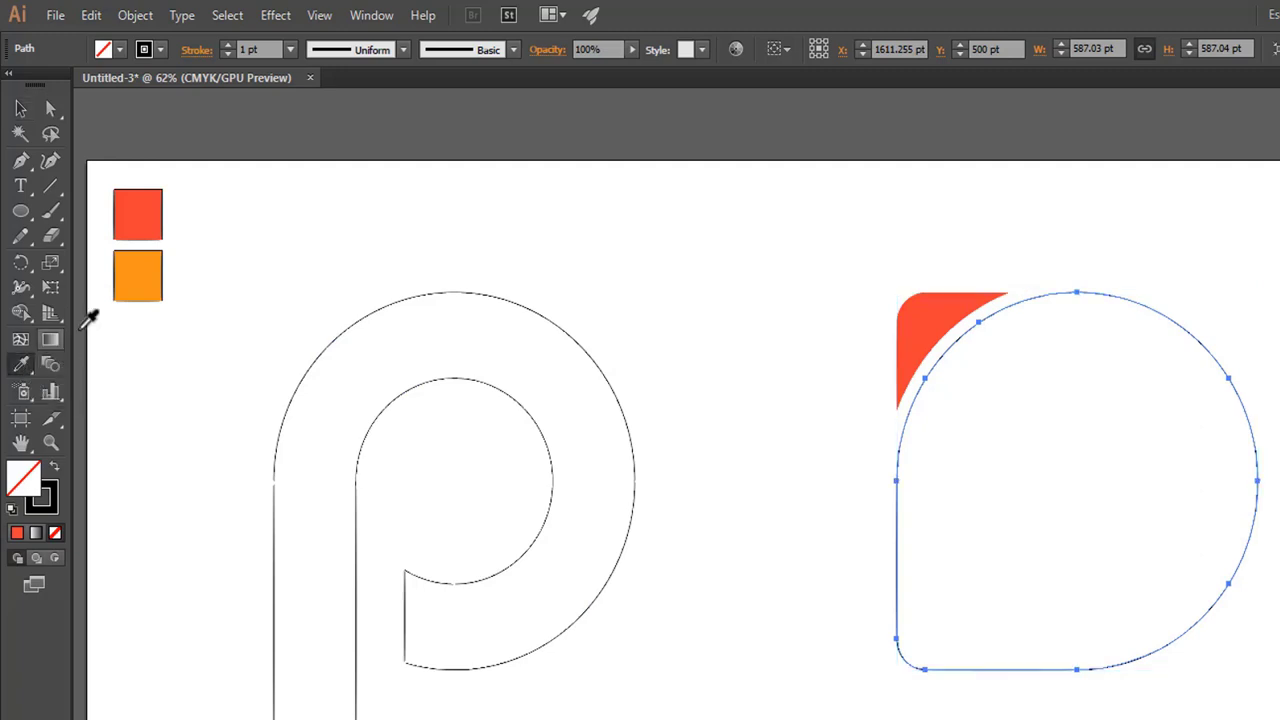
{"action": "left_click", "coordinate": [146, 269]}
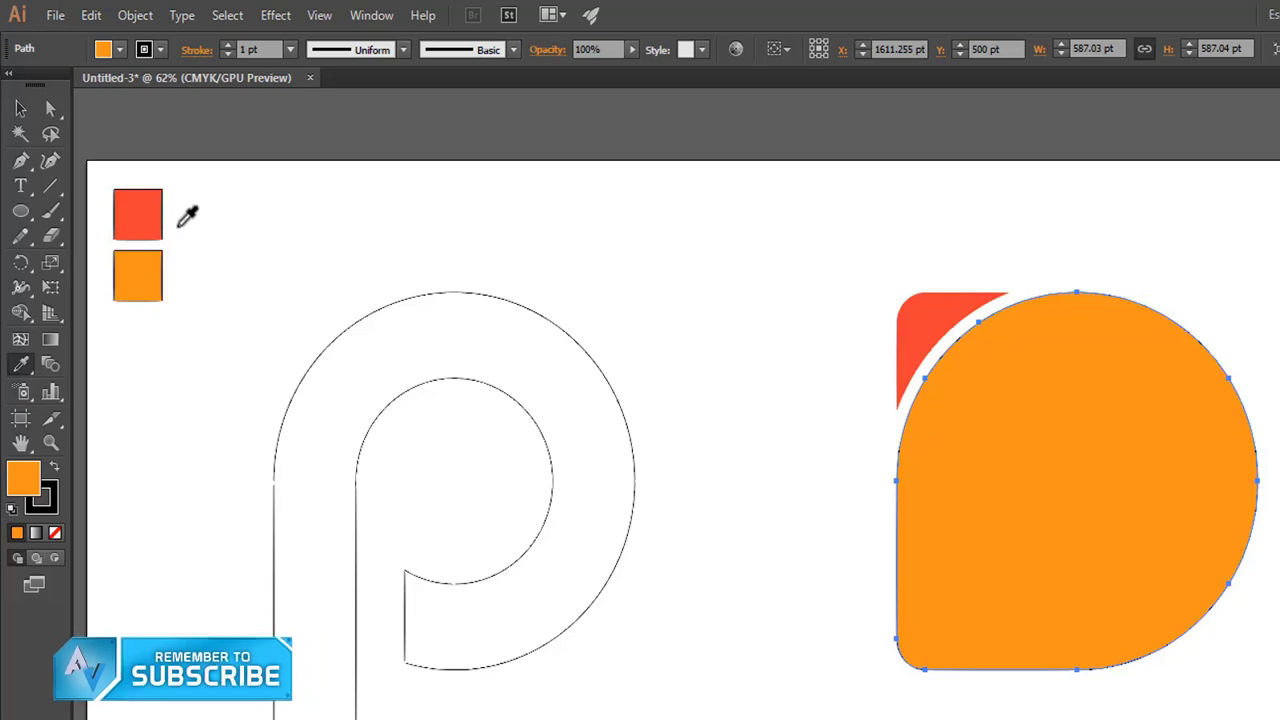
{"action": "left_click", "coordinate": [161, 51]}
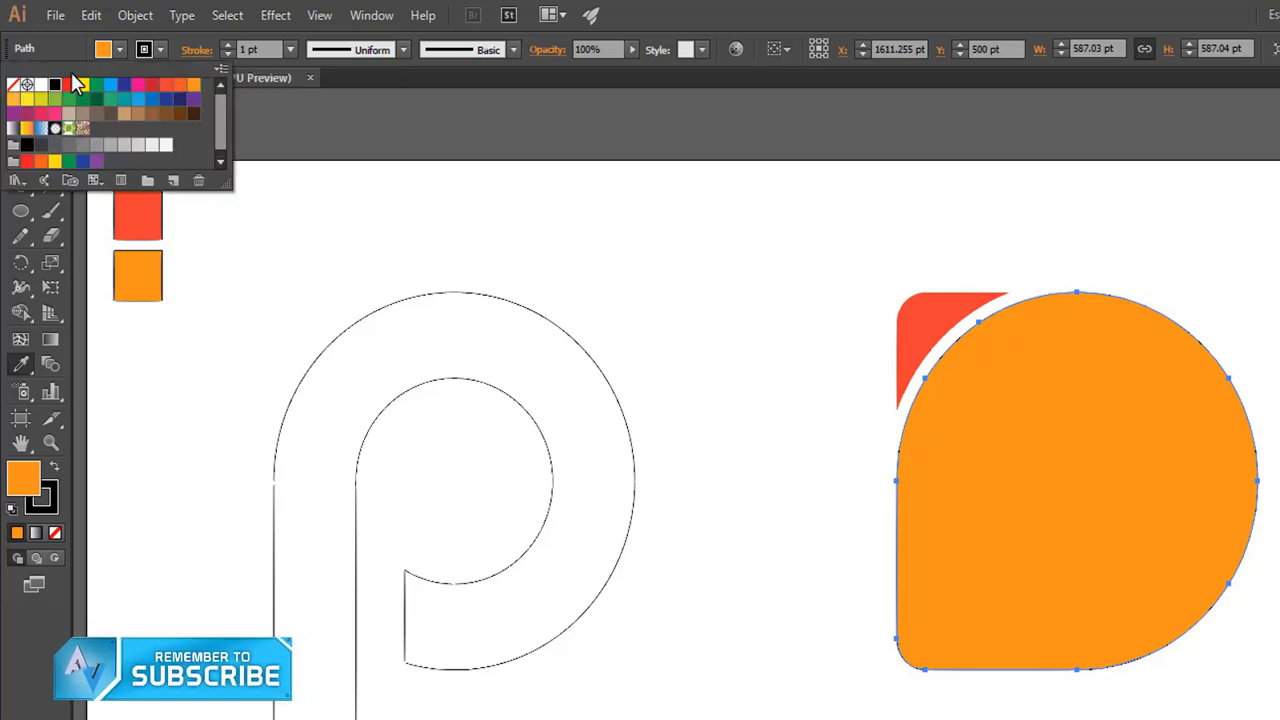
{"action": "left_click", "coordinate": [11, 87]}
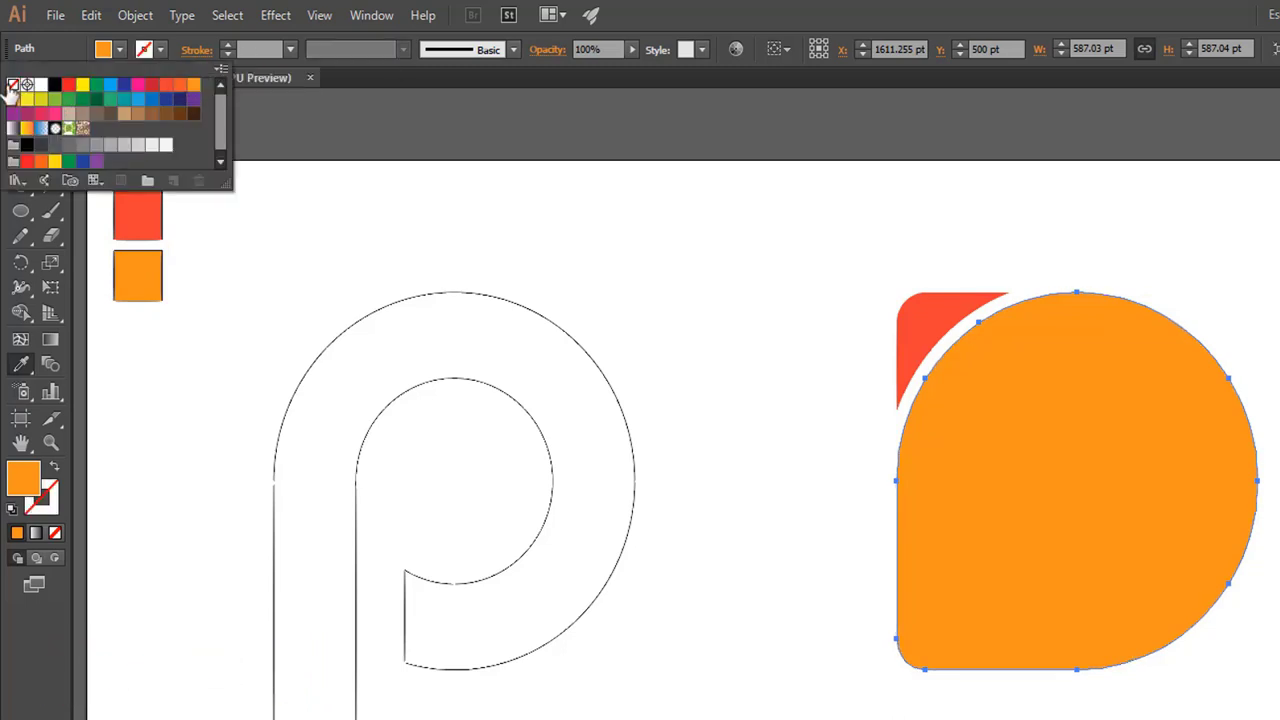
{"action": "left_click", "coordinate": [157, 52]}
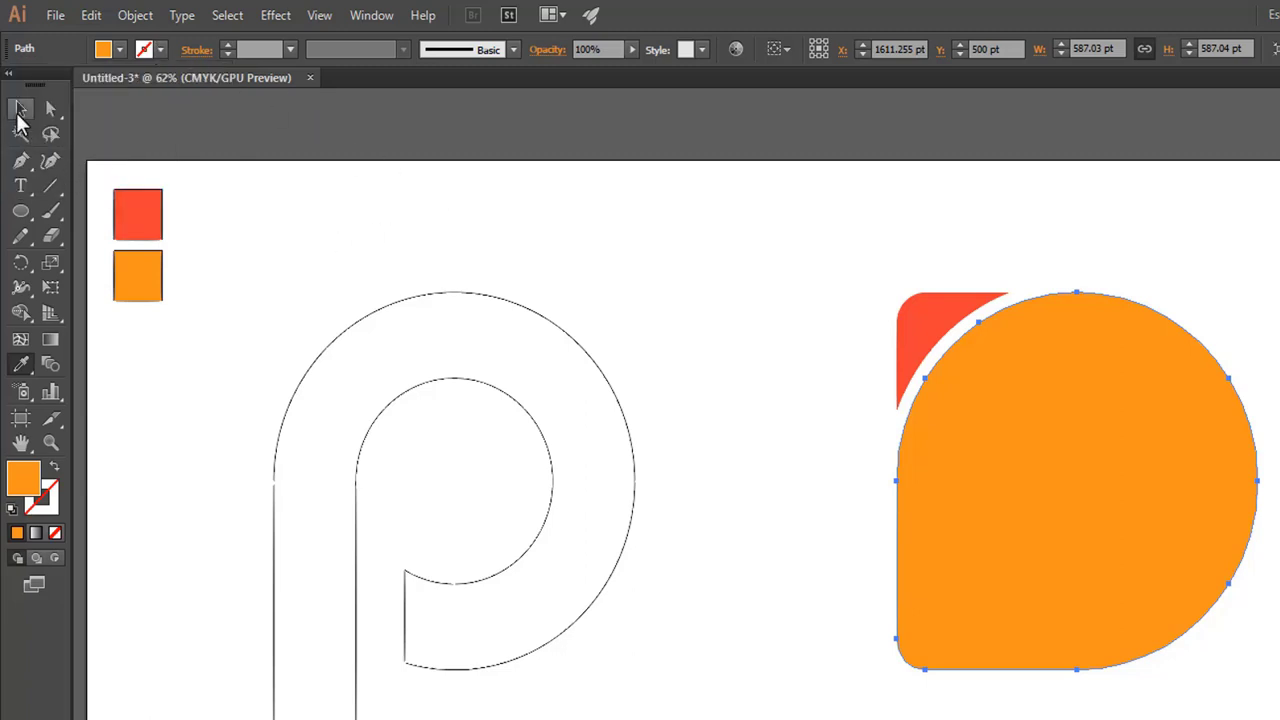
{"action": "left_click", "coordinate": [20, 110]}
- Set the p outline's stroke to None and its fill to White
{"action": "left_click_drag", "start_coordinate": [618, 318], "coordinate": [408, 500]}
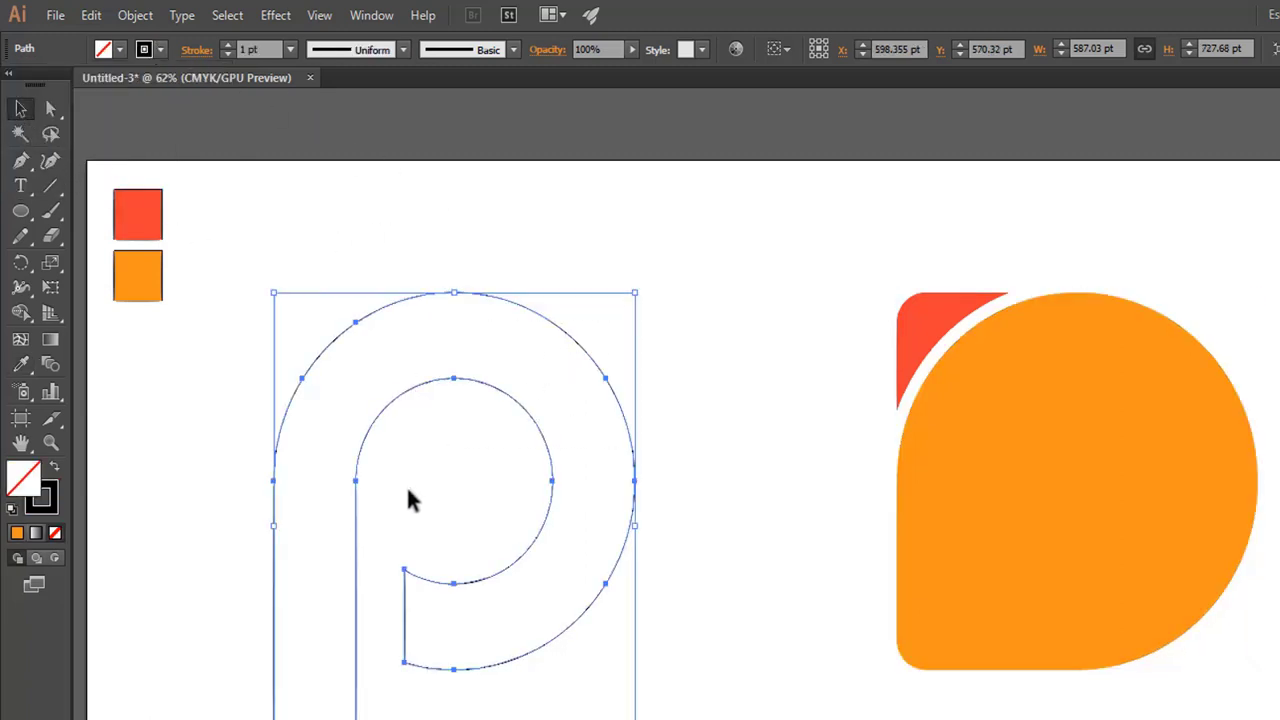
{"action": "left_click", "coordinate": [159, 50]}
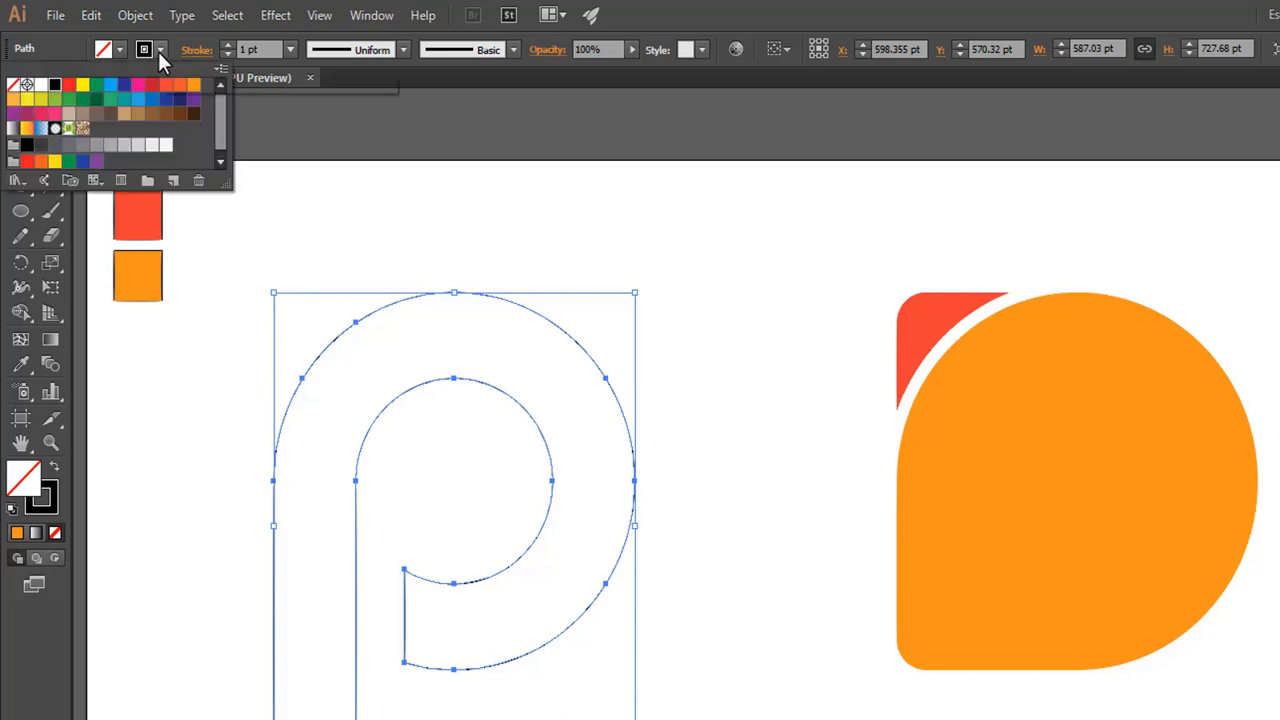
{"action": "left_click", "coordinate": [13, 86]}
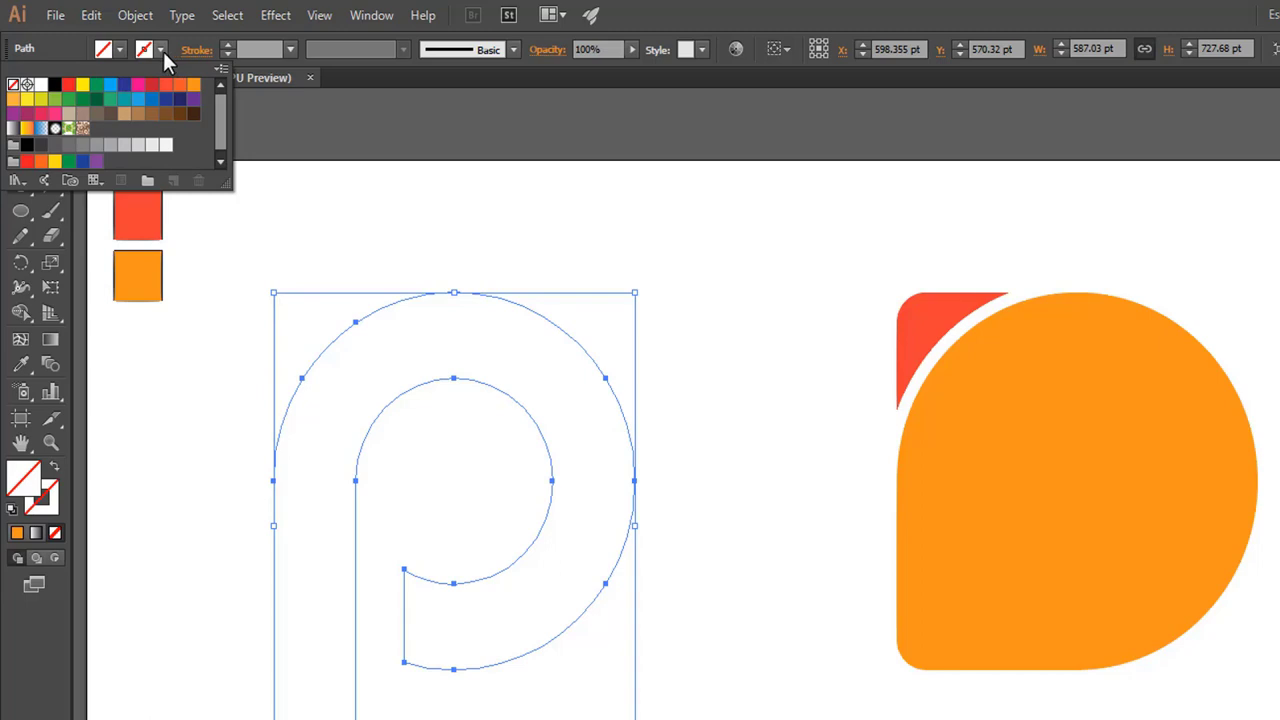
{"action": "left_click", "coordinate": [162, 50]}
{"action": "left_click", "coordinate": [120, 50]}
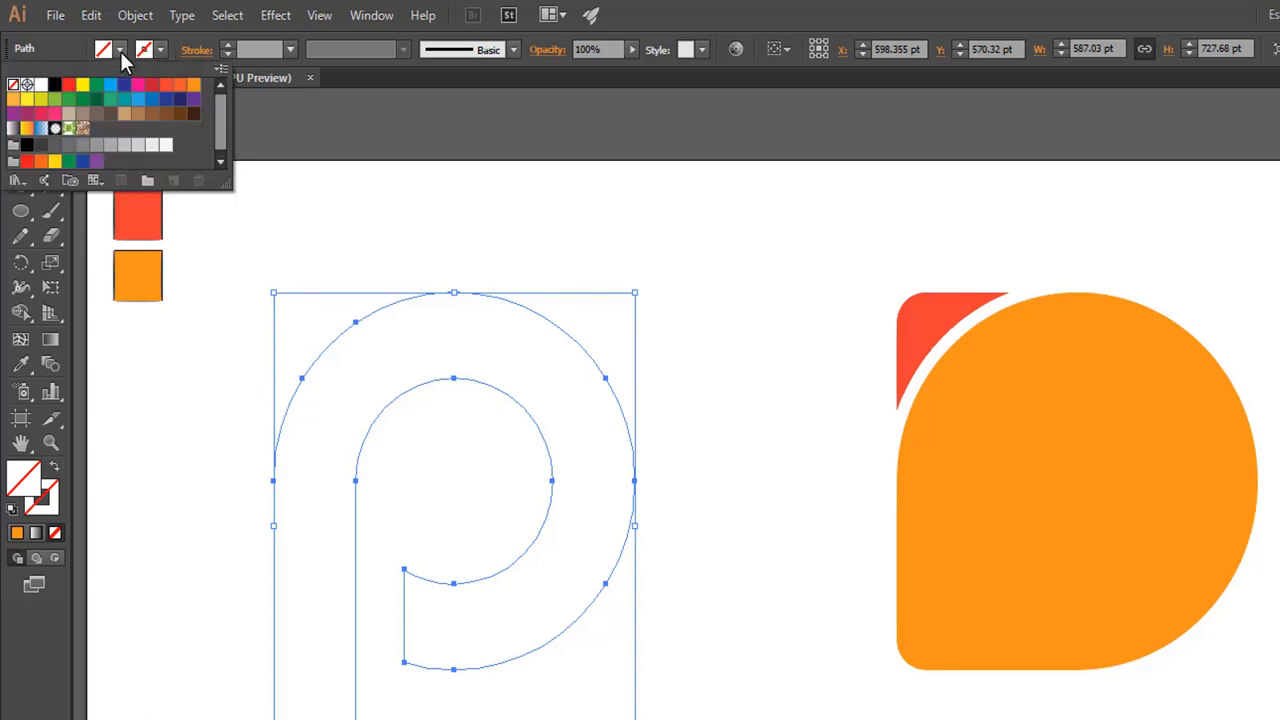
{"action": "left_click", "coordinate": [41, 84]}
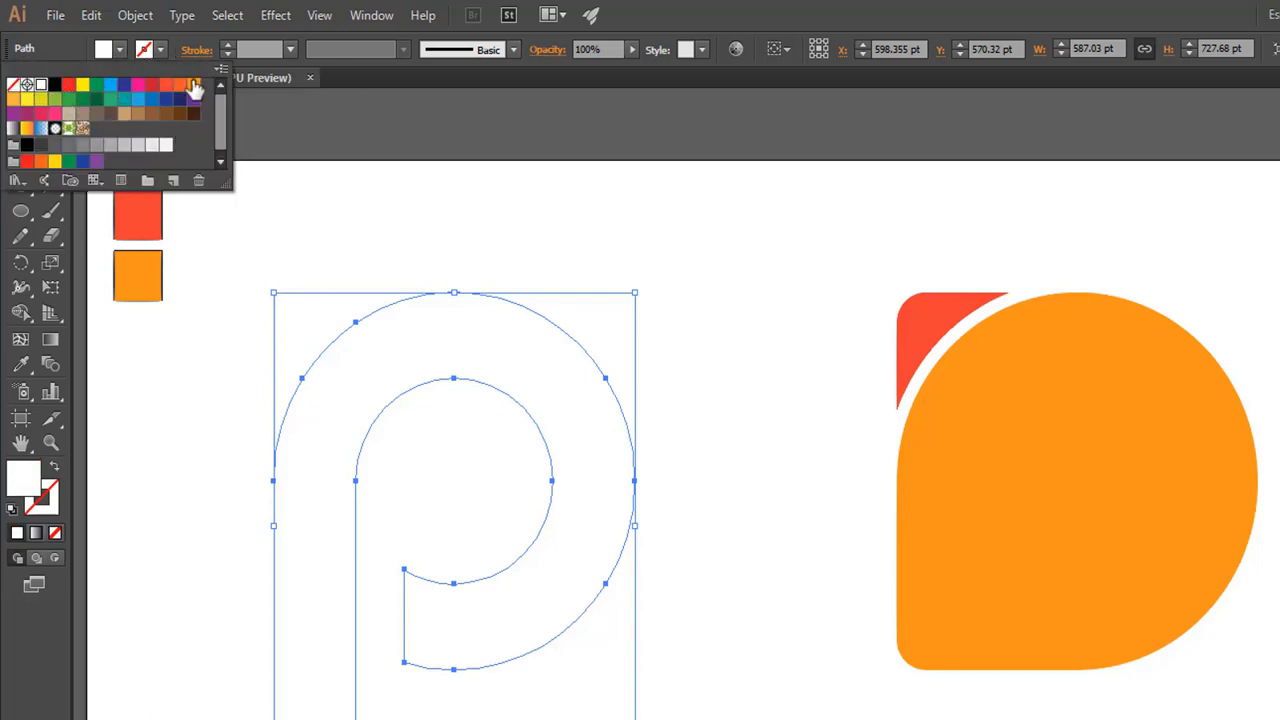
{"action": "left_click", "coordinate": [155, 53]}
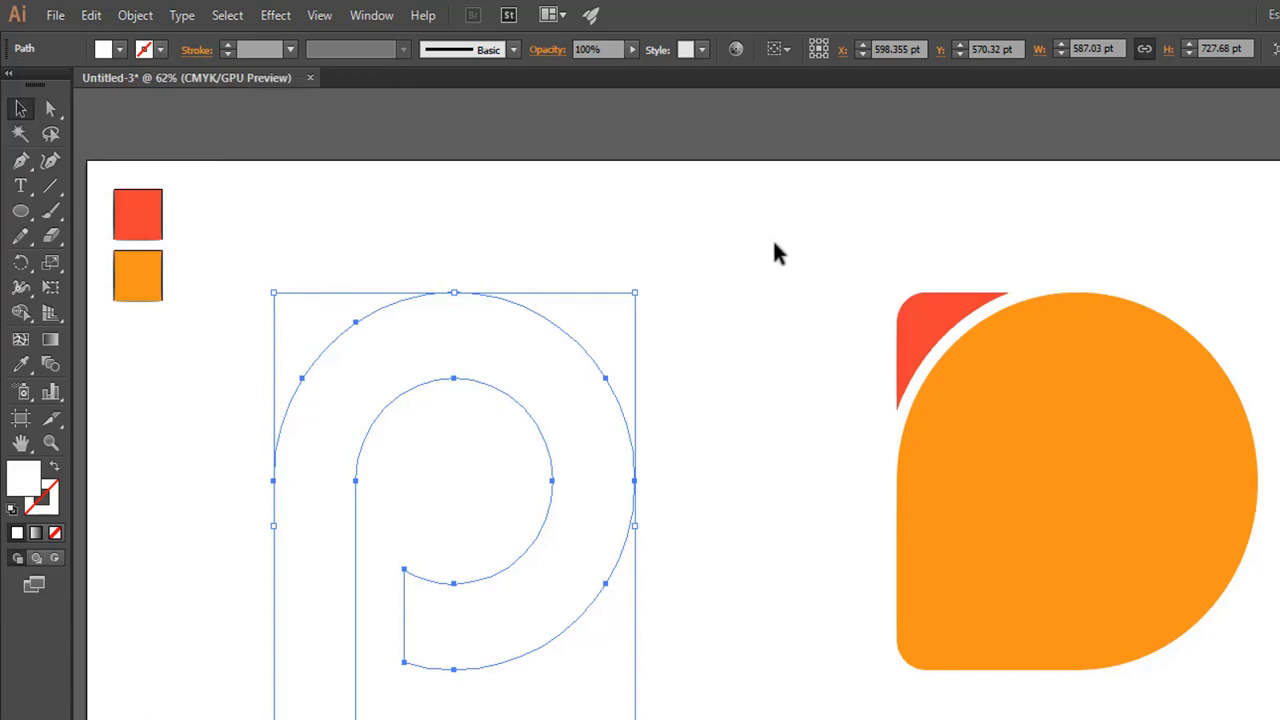
{"action": "left_click_drag", "start_coordinate": [794, 244], "coordinate": [1115, 530]}
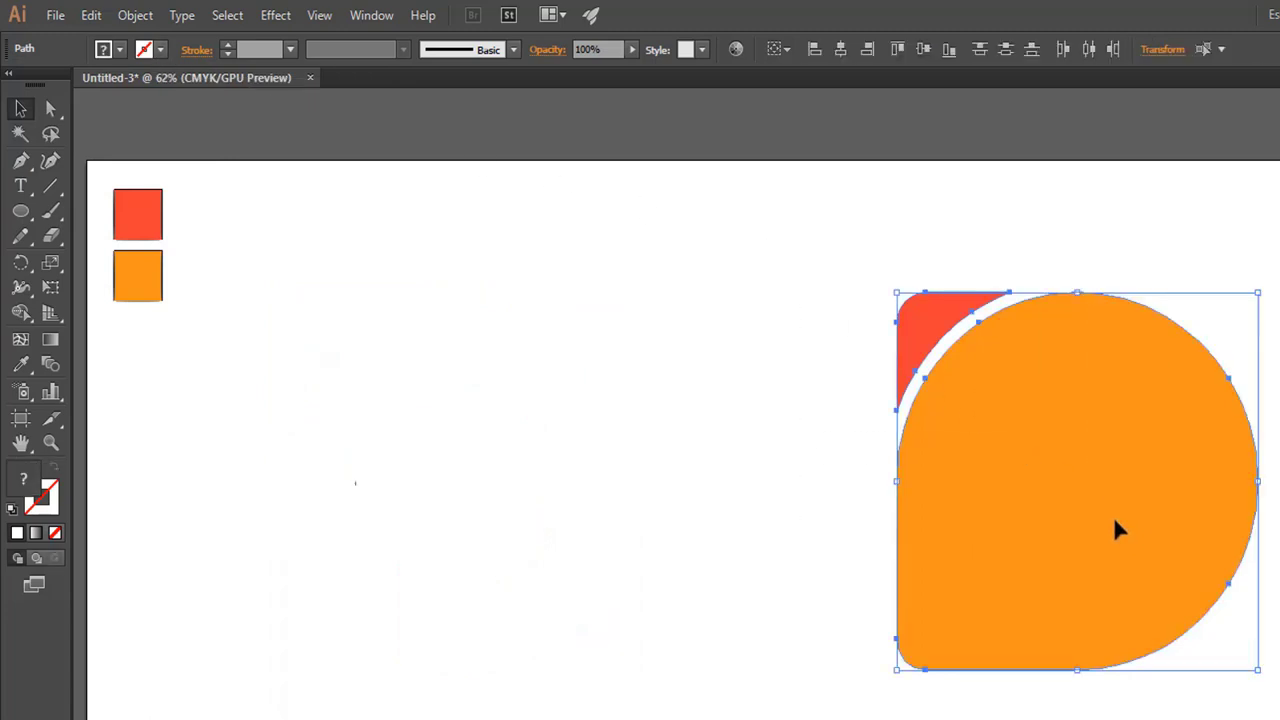
- Group the red and orange shapes, then horizontally centre the white p with the group
{"action": "right_click", "coordinate": [1057, 462]}
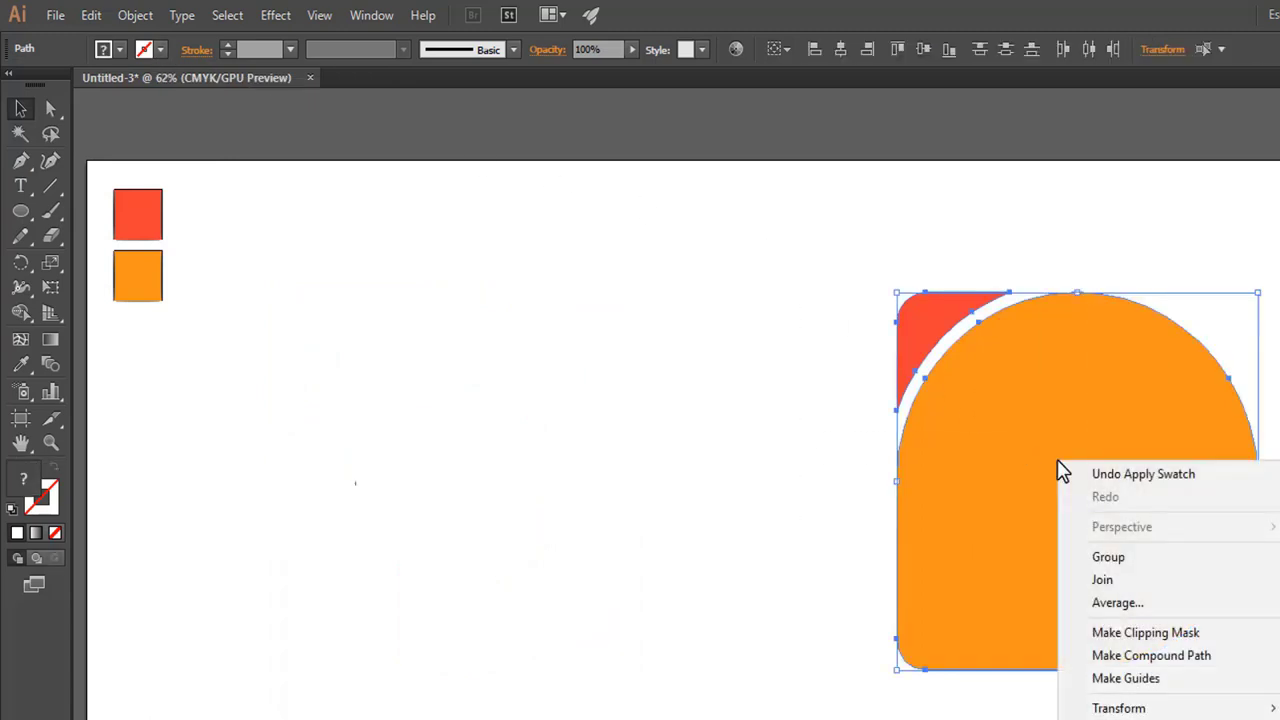
{"action": "left_click", "coordinate": [1100, 558]}
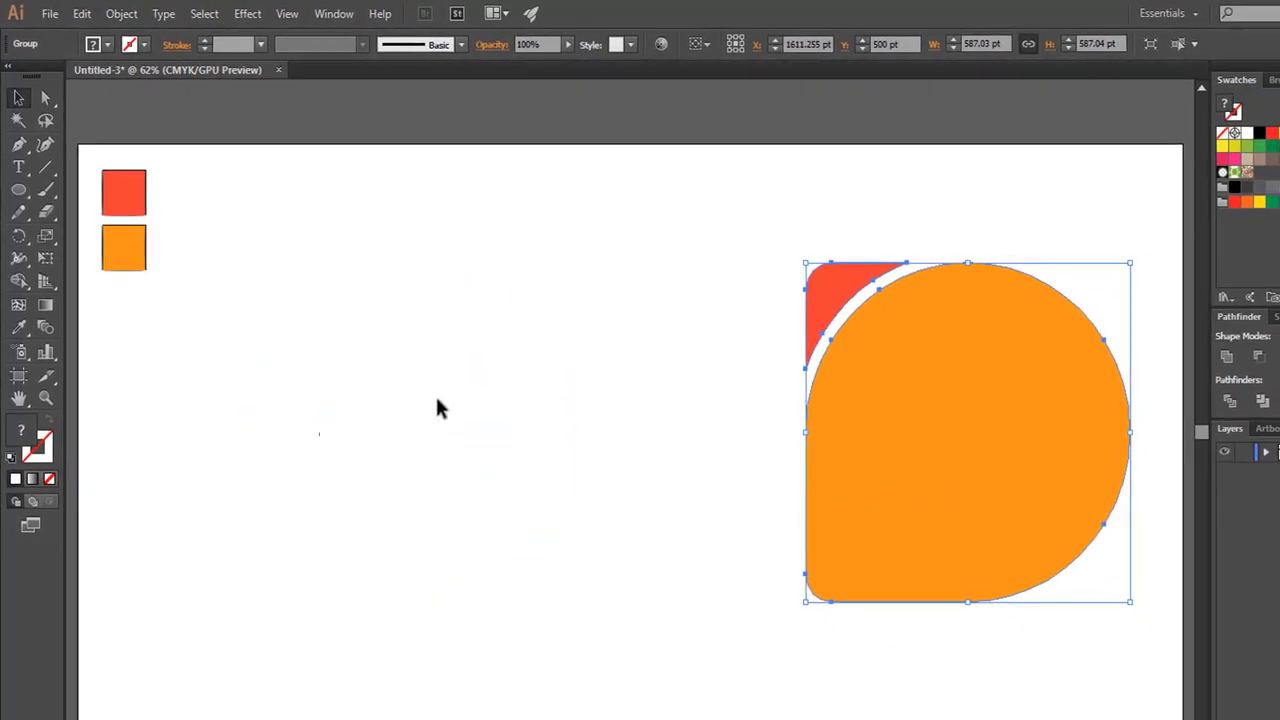
{"action": "left_click", "coordinate": [504, 394], "text": "shift"}
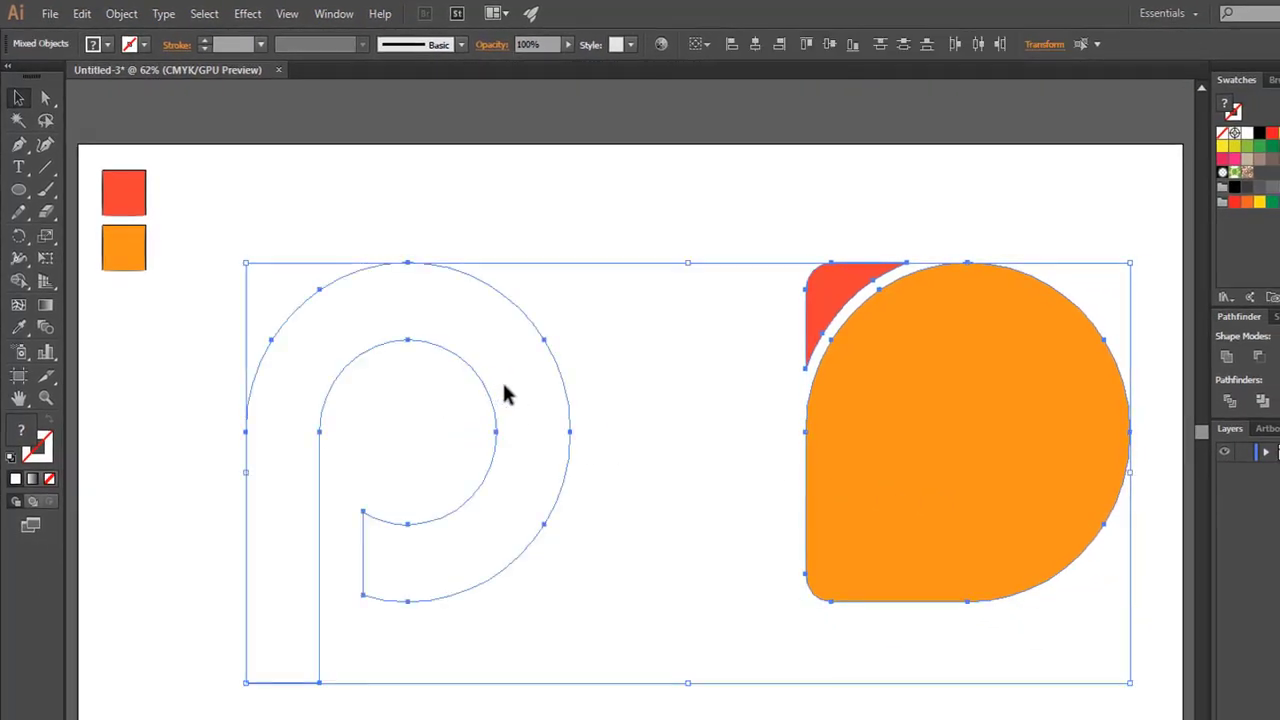
{"action": "left_click", "coordinate": [755, 45]}
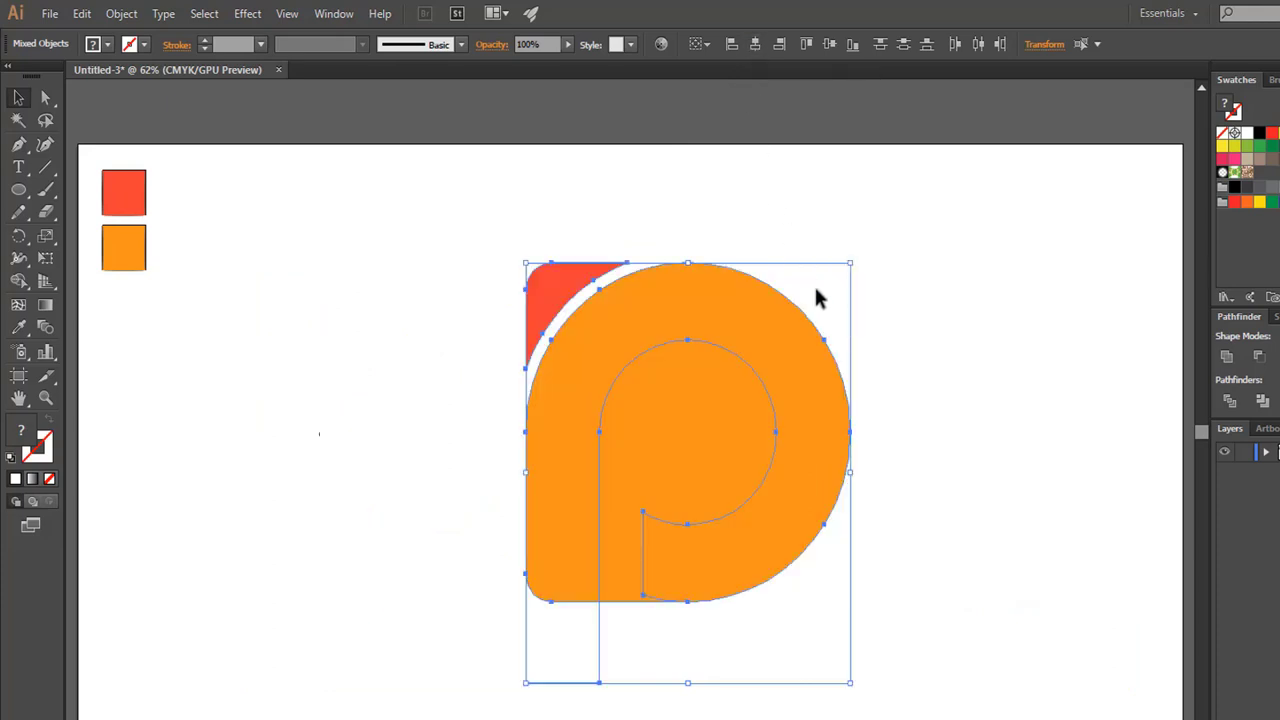
{"action": "left_click", "coordinate": [984, 390]}
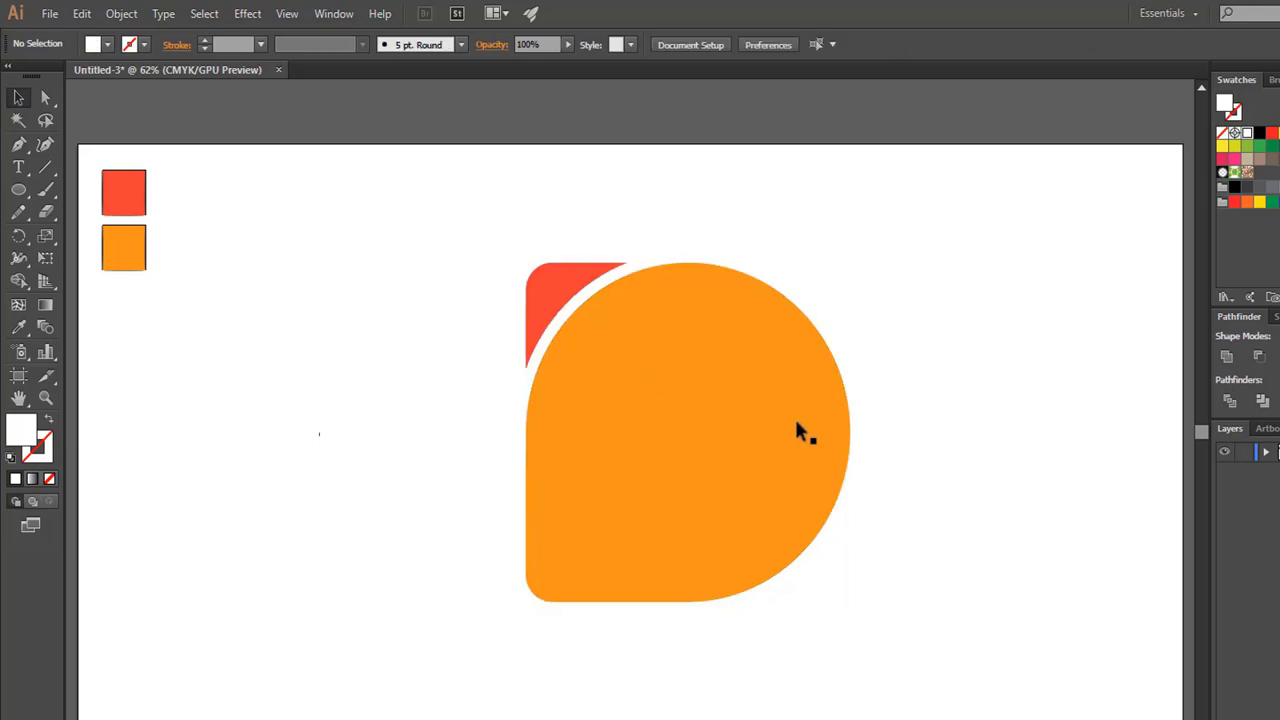
{"action": "left_click", "coordinate": [698, 445]}
- Send the orange-and-red group to the back, behind the white p
{"action": "right_click", "coordinate": [697, 436]}
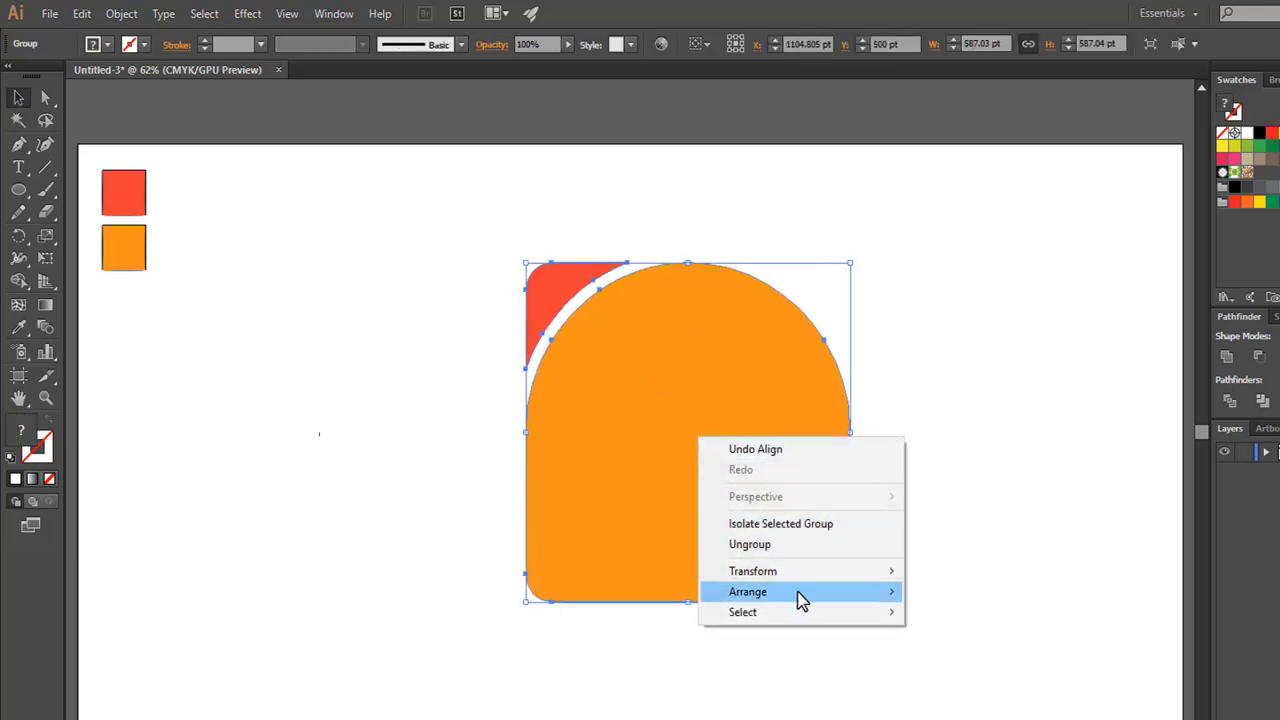
{"action": "mouse_move", "coordinate": [800, 595]}
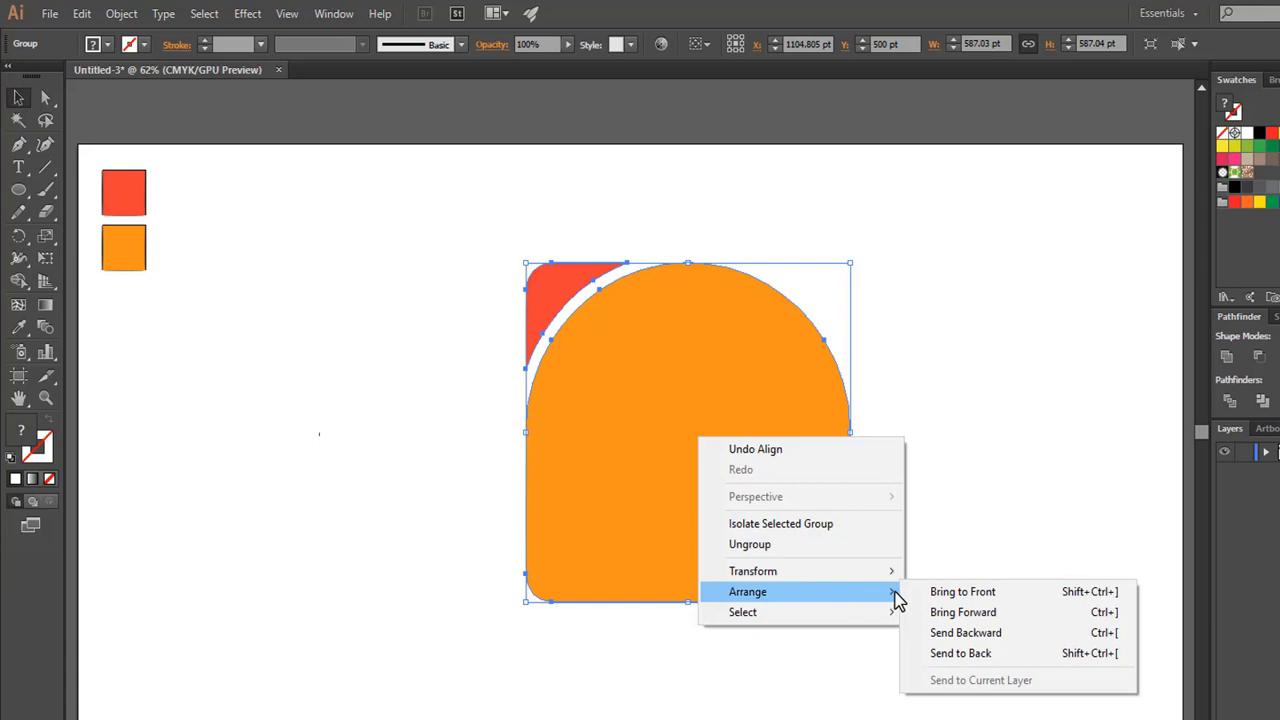
{"action": "left_click", "coordinate": [962, 653]}
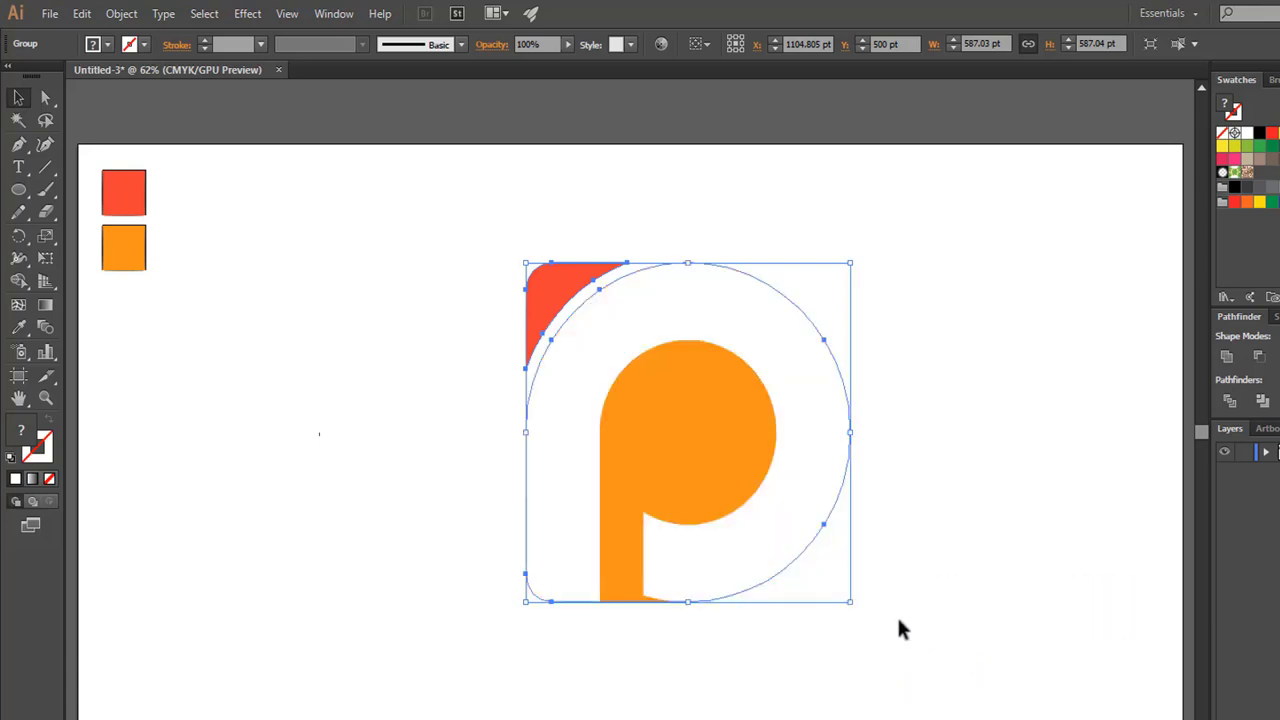
- Enlarge the logo to about 713 pt so the p sits inside an orange ring, near the page centre
{"action": "left_click_drag", "start_coordinate": [849, 605], "coordinate": [770, 516]}
{"action": "left_click", "coordinate": [1003, 578]}
{"action": "left_click", "coordinate": [834, 591]}
{"action": "left_click_drag", "start_coordinate": [617, 356], "coordinate": [667, 449]}
{"action": "left_click_drag", "start_coordinate": [818, 607], "coordinate": [866, 642]}
{"action": "left_click", "coordinate": [960, 553]}
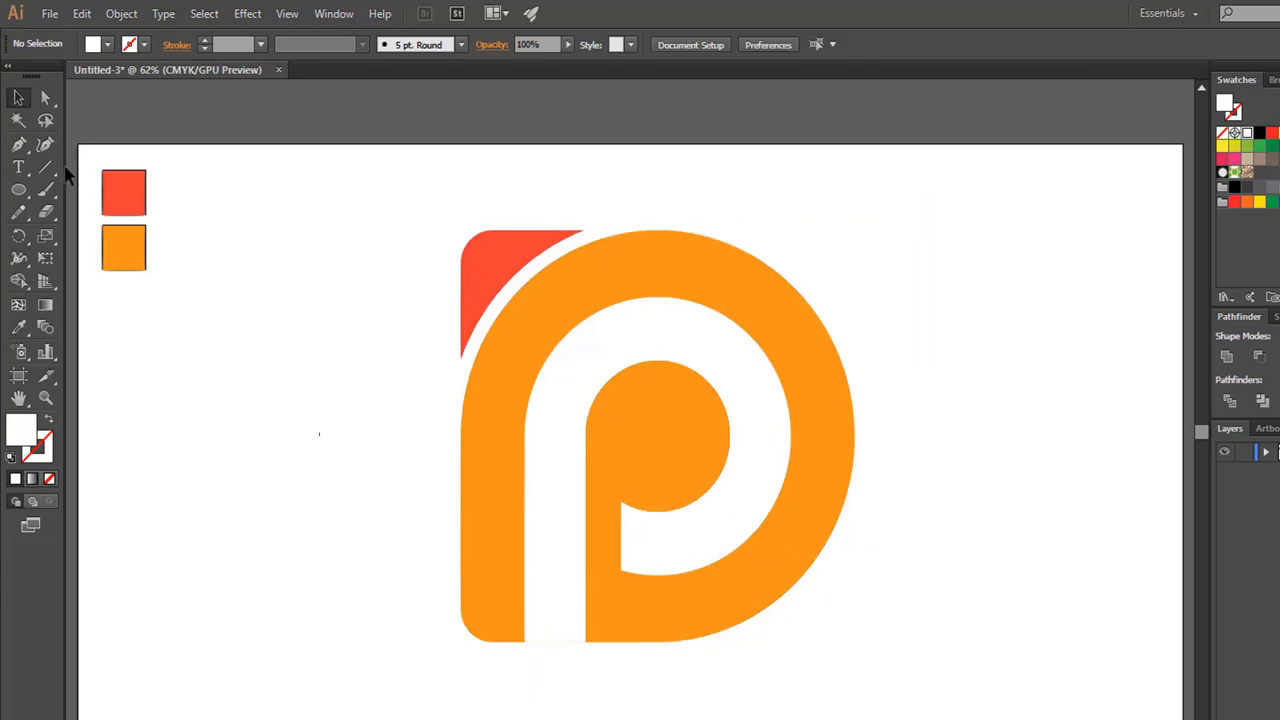
- Draw a 2000 × 1000 pt rectangle covering the whole artboard
{"action": "left_click", "coordinate": [18, 190]}
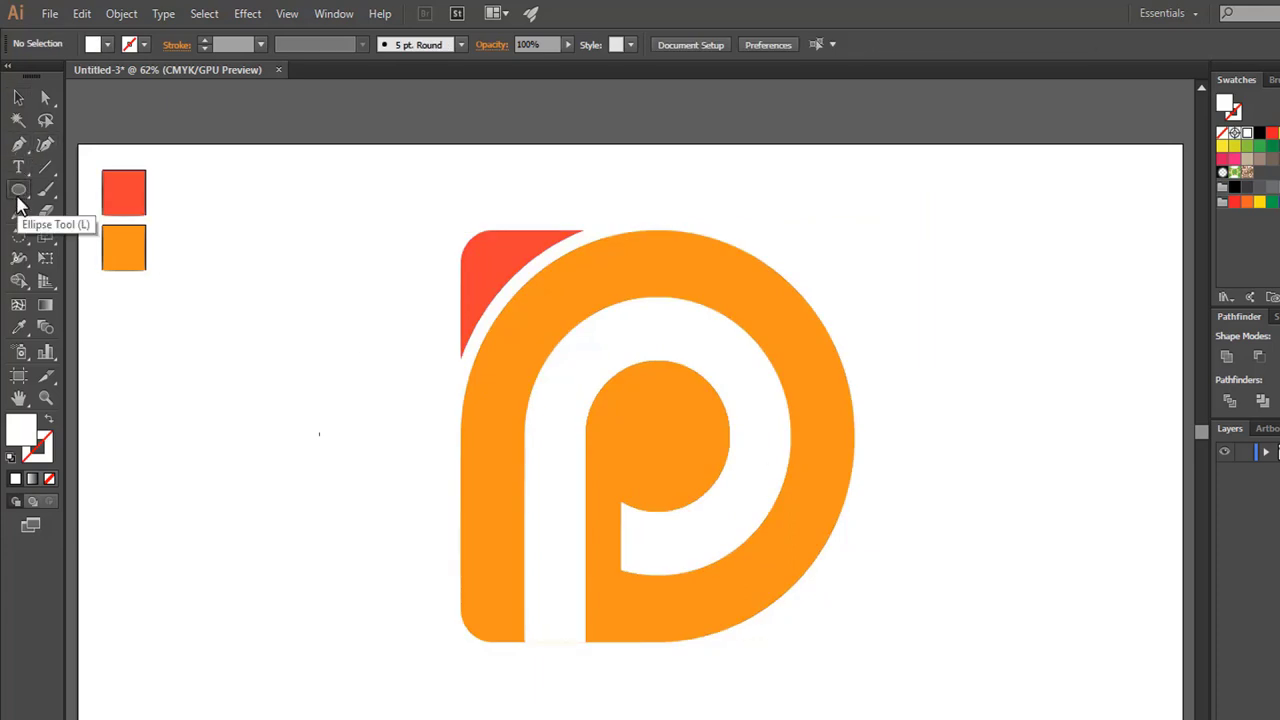
{"action": "left_click_drag", "start_coordinate": [18, 205], "coordinate": [49, 190]}
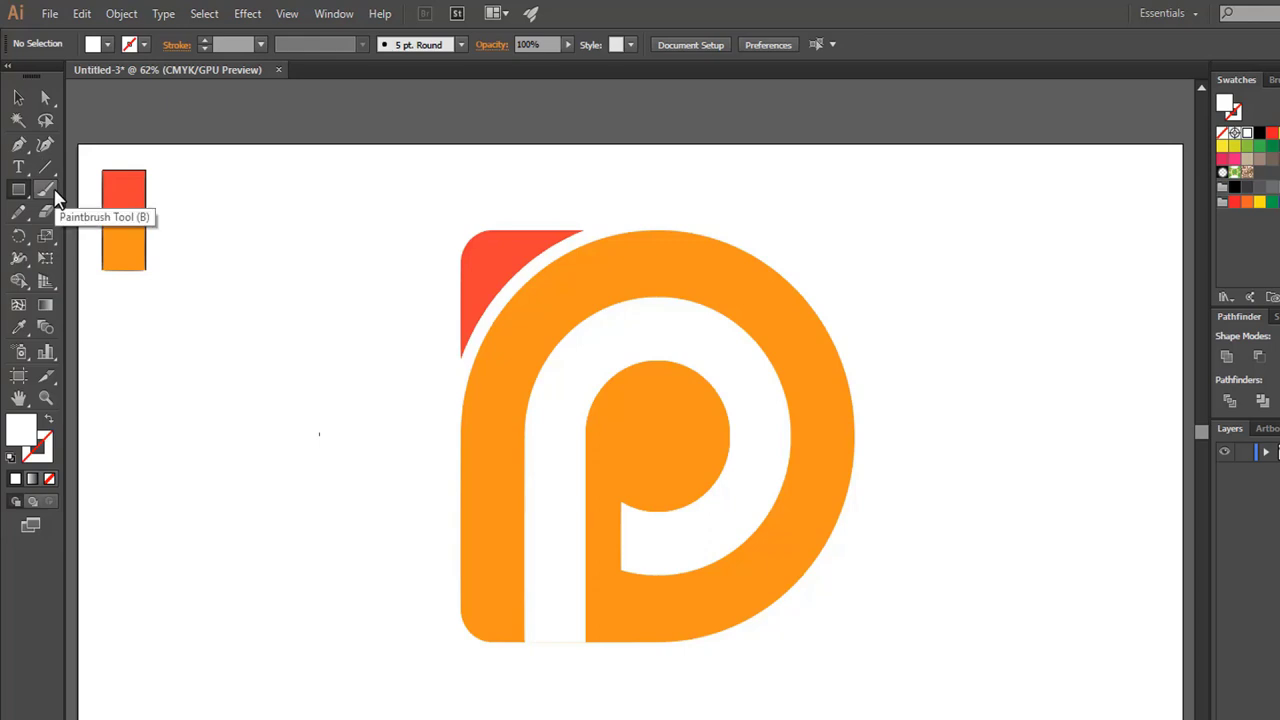
{"action": "left_click_drag", "start_coordinate": [79, 145], "coordinate": [1183, 719]}
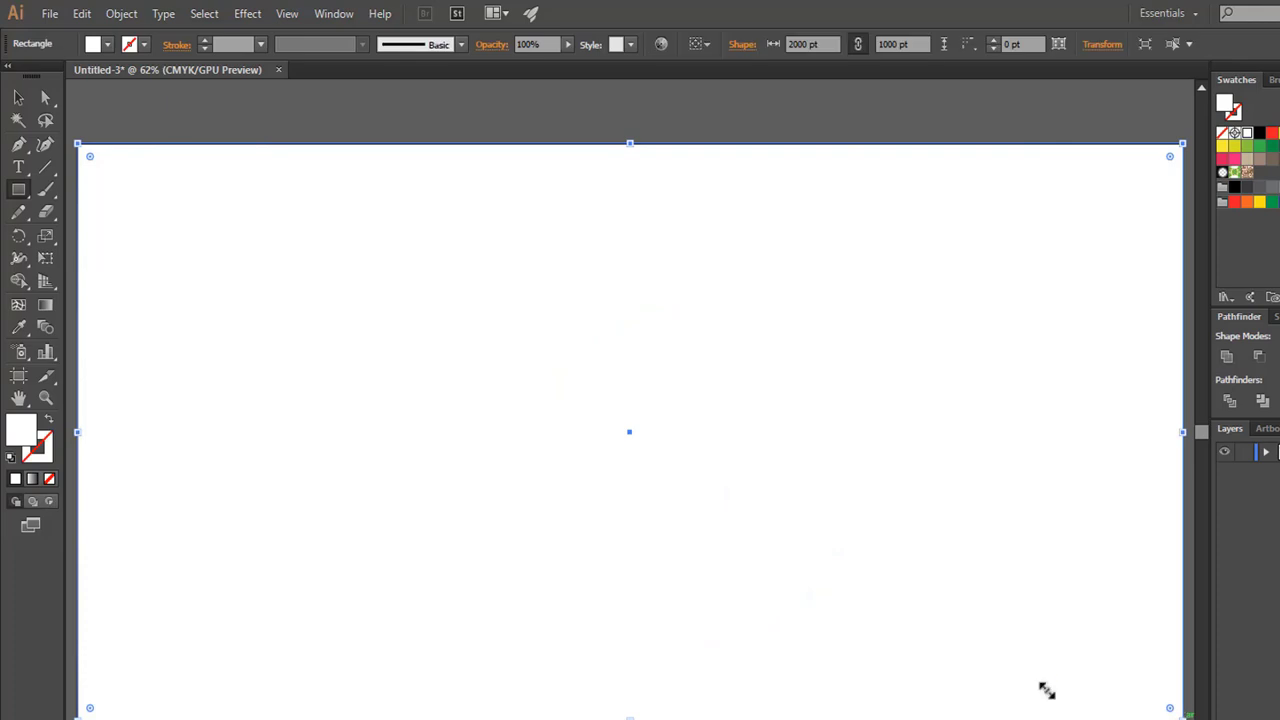
- Give the rectangle a light grey fill
{"action": "left_click", "coordinate": [107, 44]}
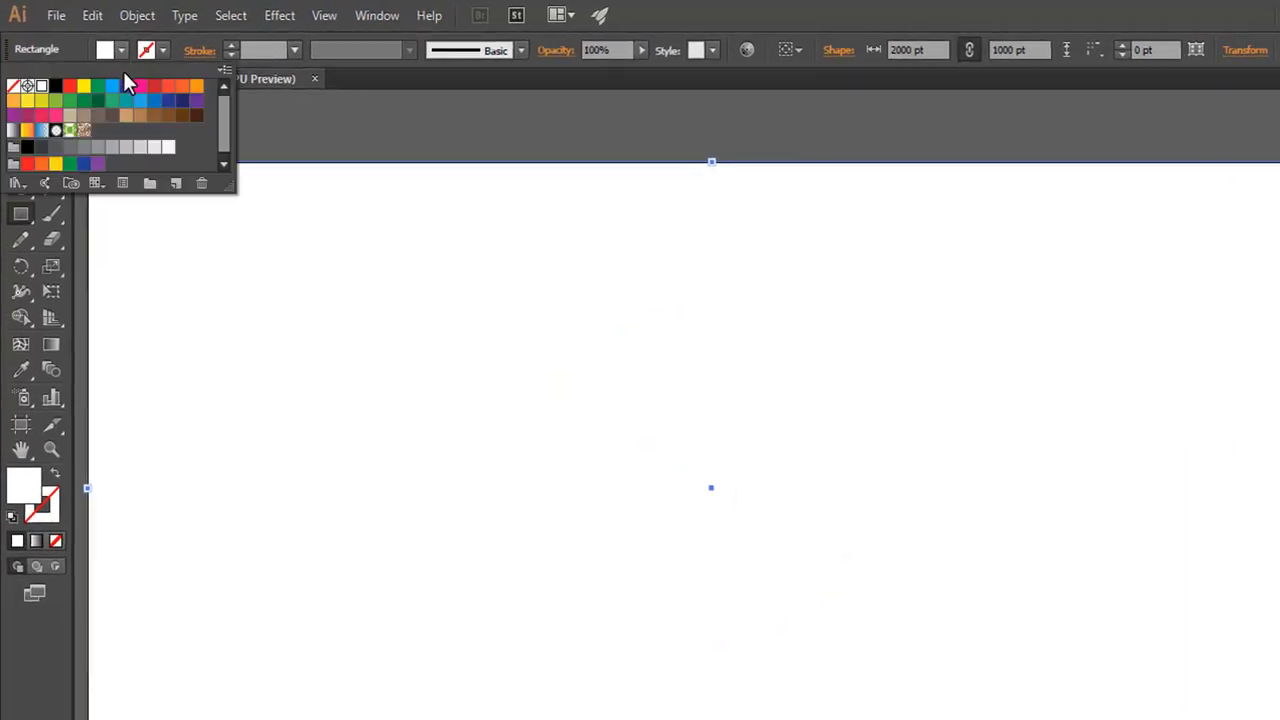
{"action": "left_click", "coordinate": [126, 150]}
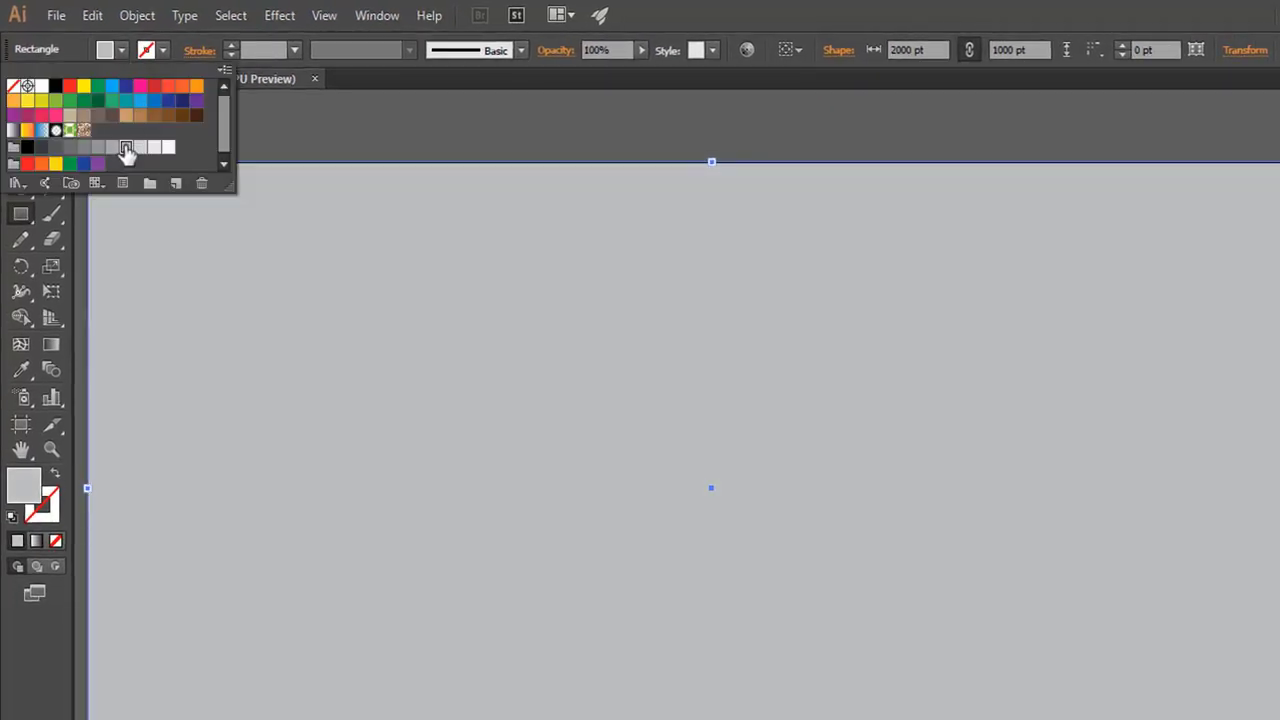
{"action": "left_click", "coordinate": [120, 52]}
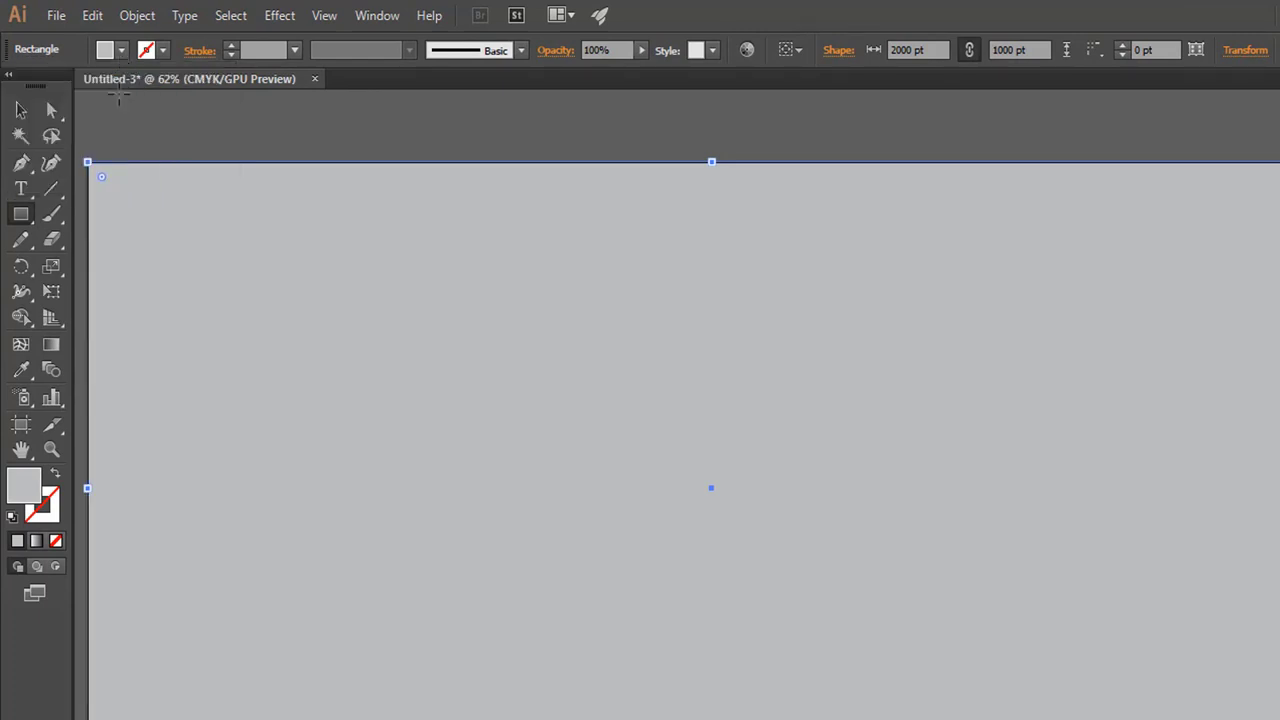
{"action": "left_click", "coordinate": [22, 111]}
- Send the grey rectangle behind the P logo
{"action": "right_click", "coordinate": [341, 298]}
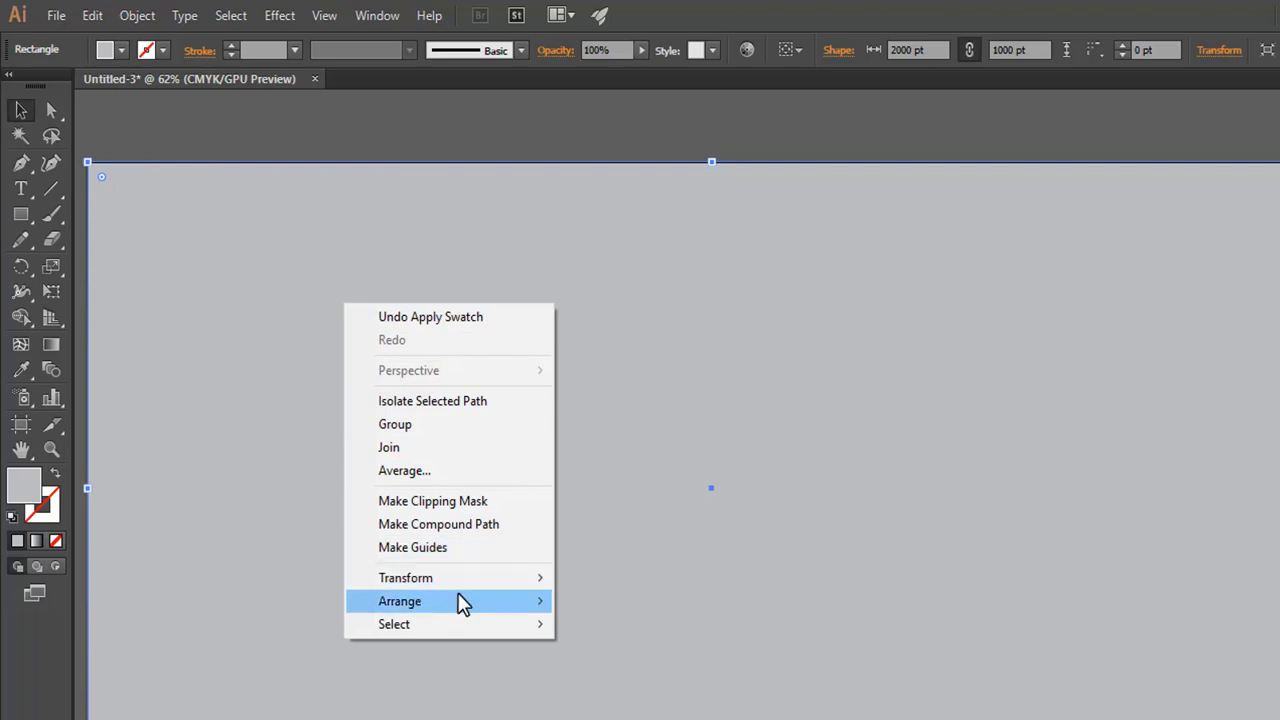
{"action": "mouse_move", "coordinate": [528, 604]}
{"action": "left_click", "coordinate": [614, 672]}
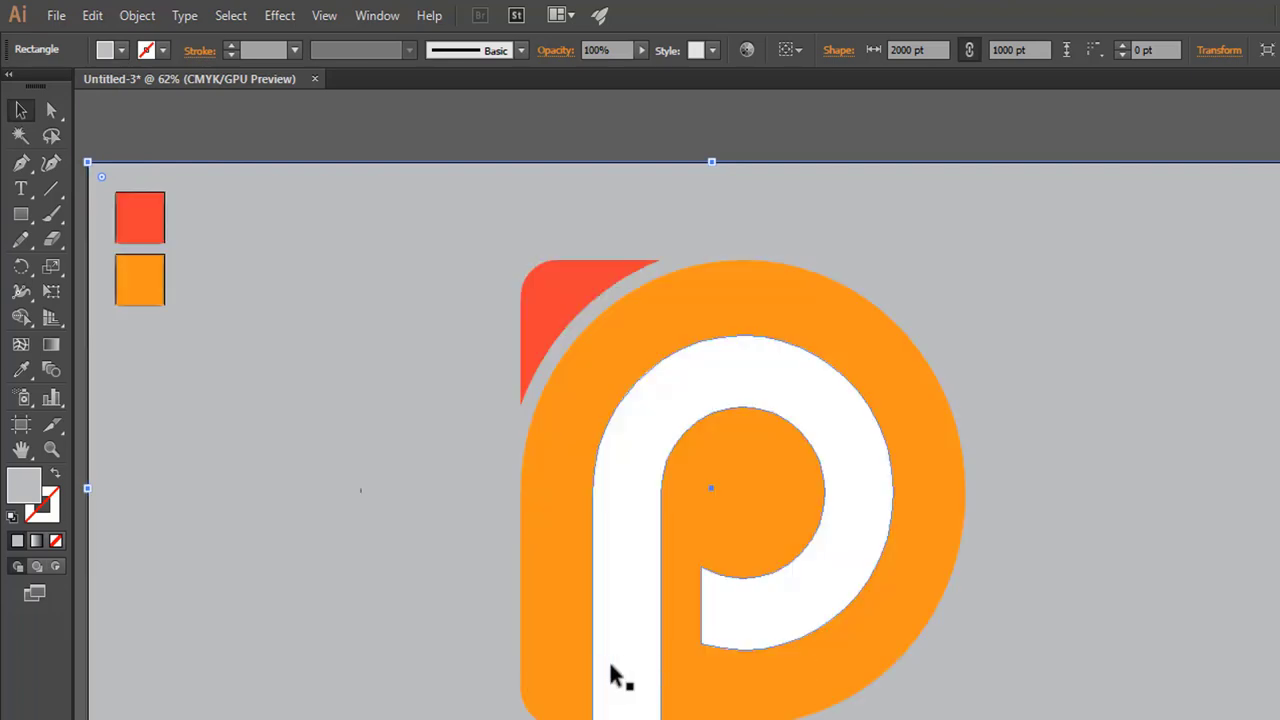
- Lock the grey background rectangle with Object > Lock > Selection
{"action": "left_click", "coordinate": [125, 18]}
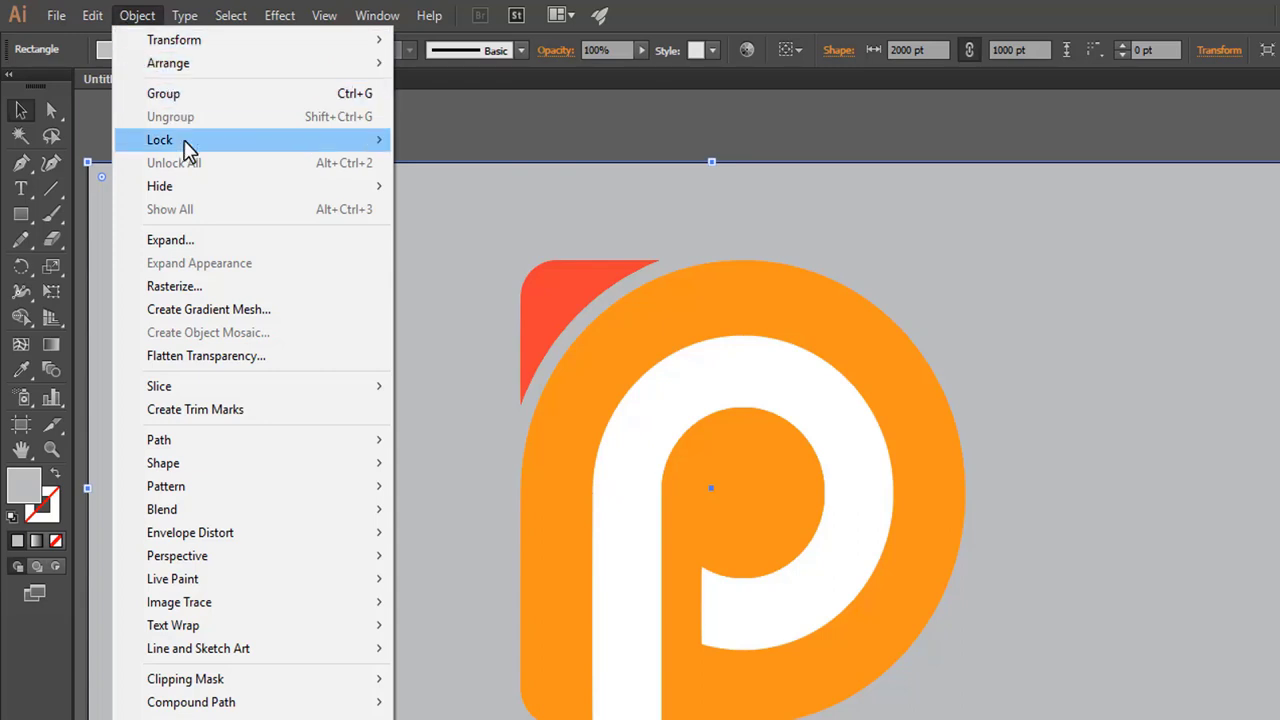
{"action": "mouse_move", "coordinate": [185, 140]}
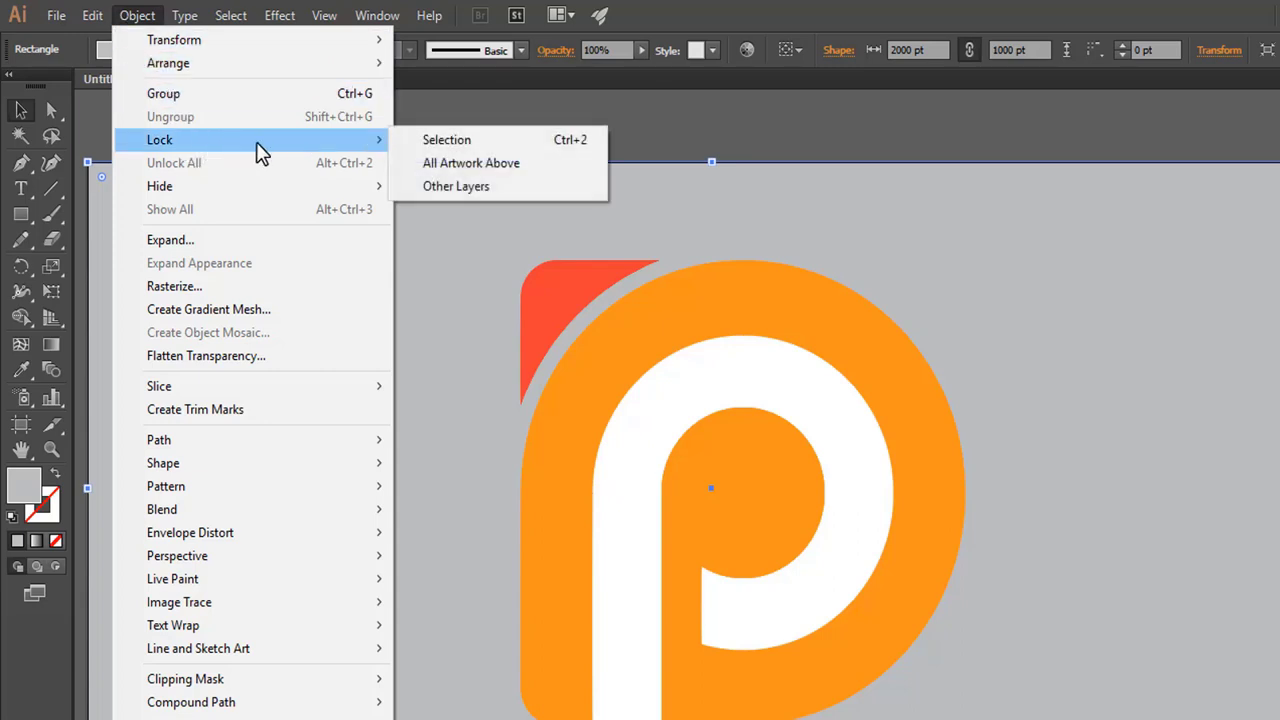
{"action": "left_click", "coordinate": [440, 141]}
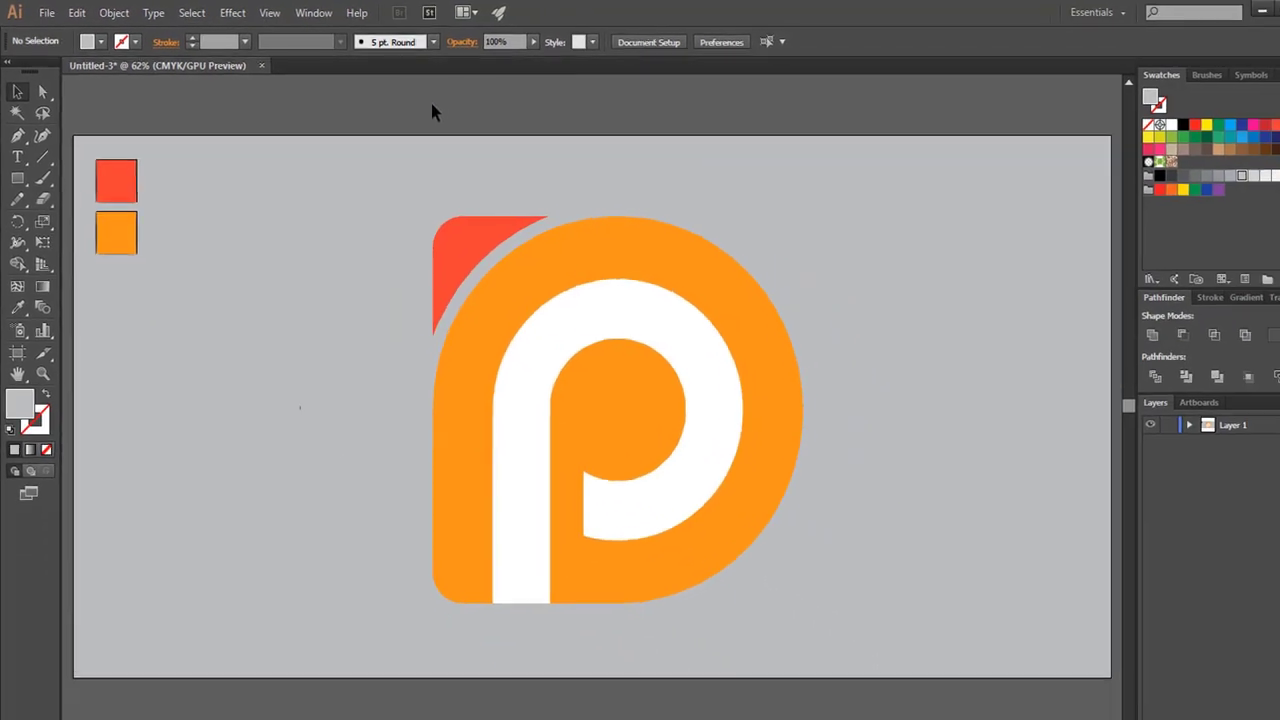